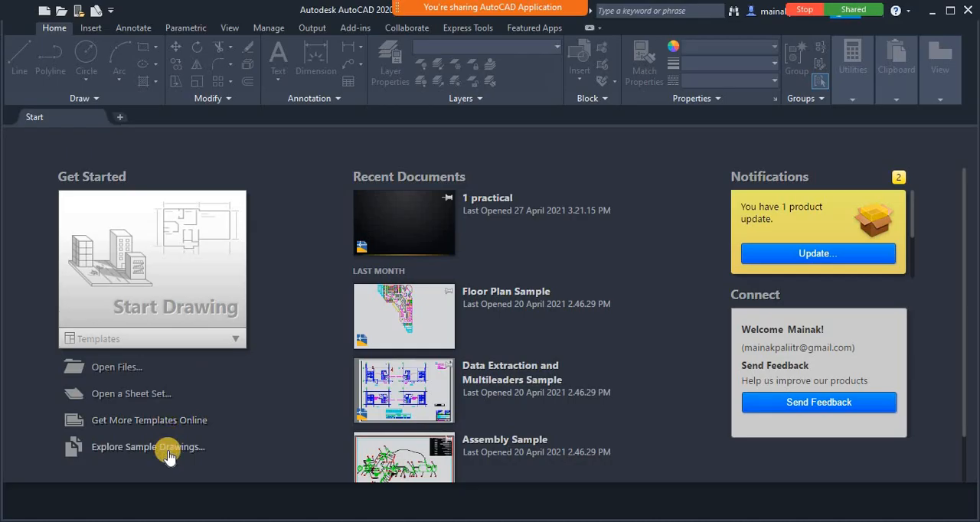
Start a new drawing and, while saving it, create and open a folder named EG2021 in Documents
click(157, 260)
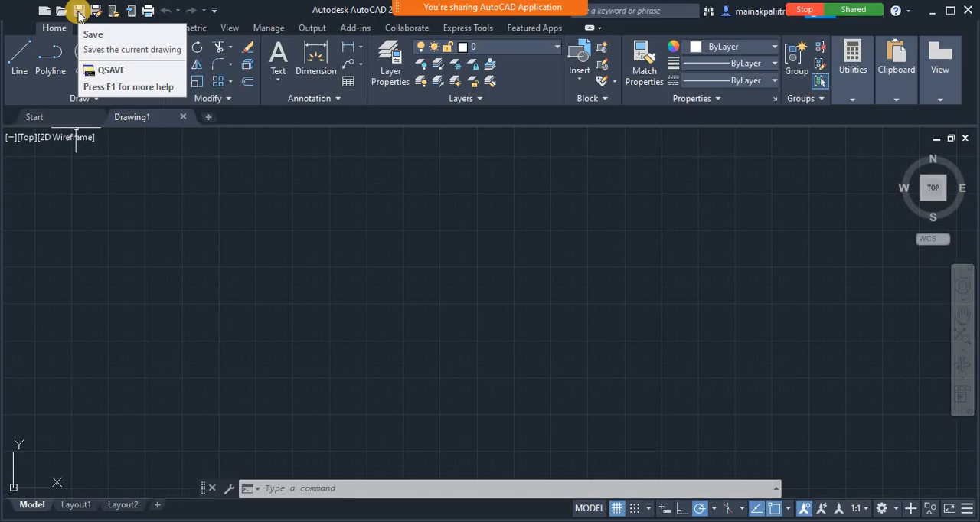
click(79, 13)
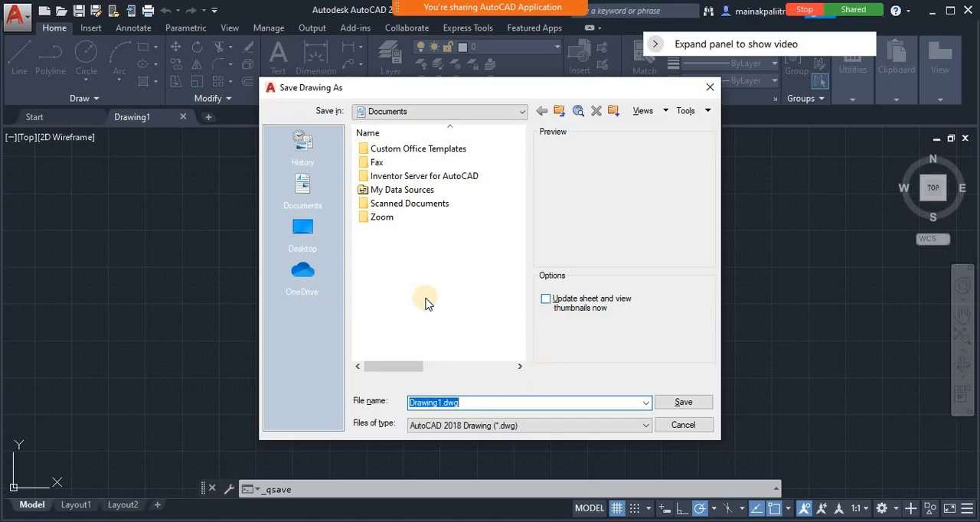
right_click(406, 250)
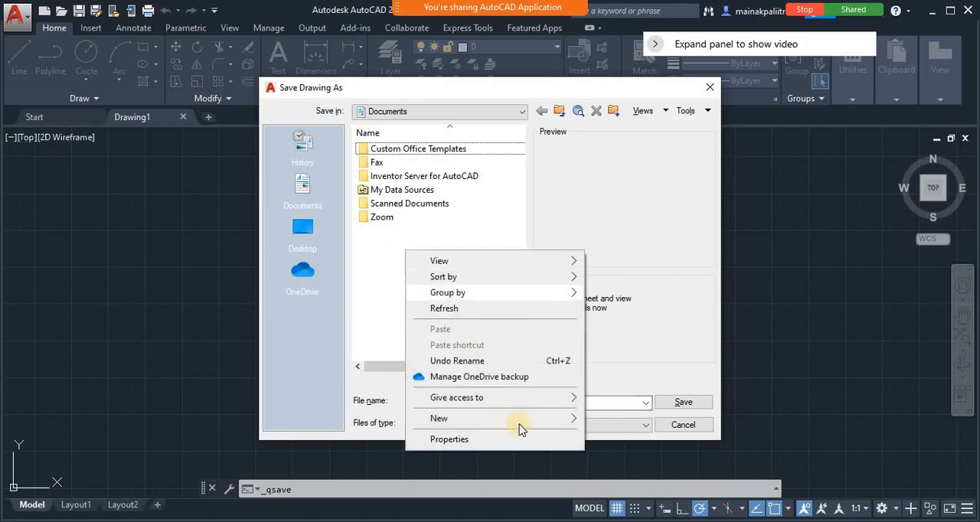
mouse_move(518, 421)
click(624, 270)
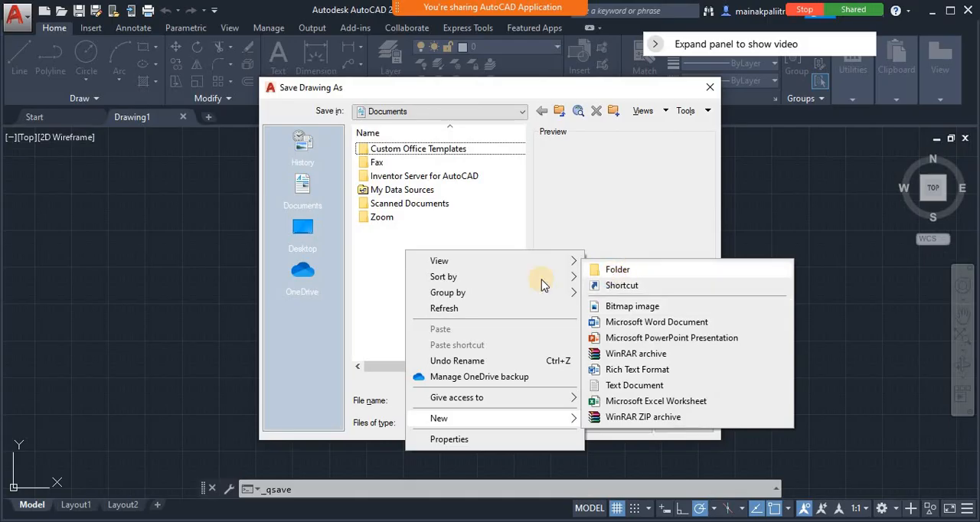
text(EG)
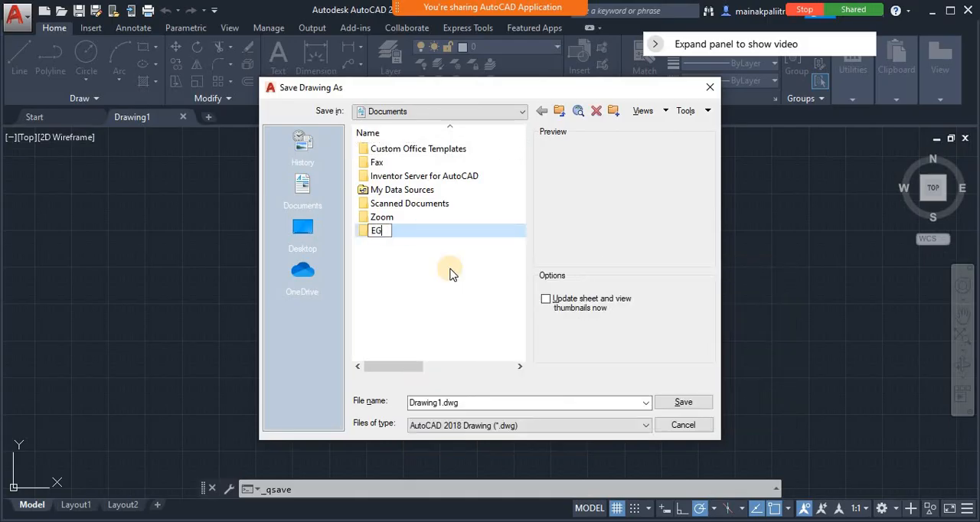
text(2021)
key(Return)
key(Return)
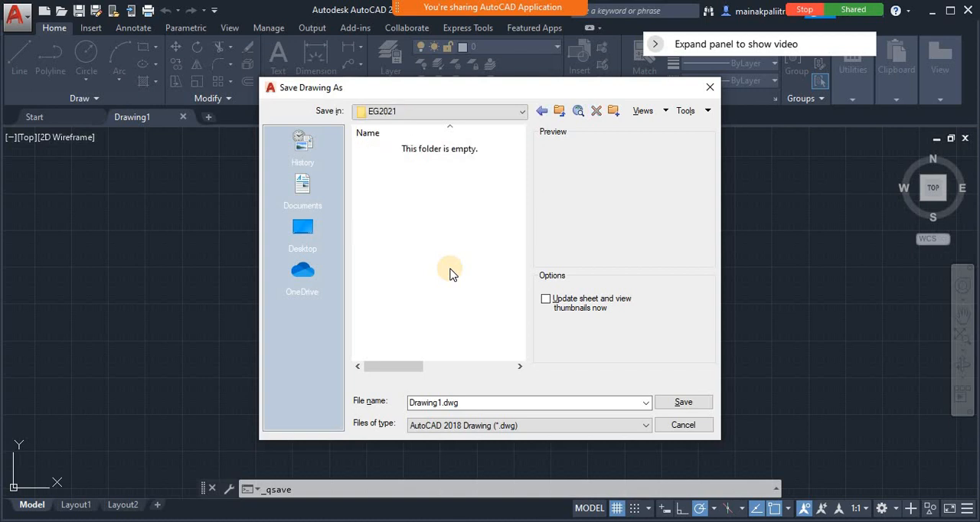
Save the drawing as Basic Introduction 1.dwg in the EG2021 folder
double_click(440, 404)
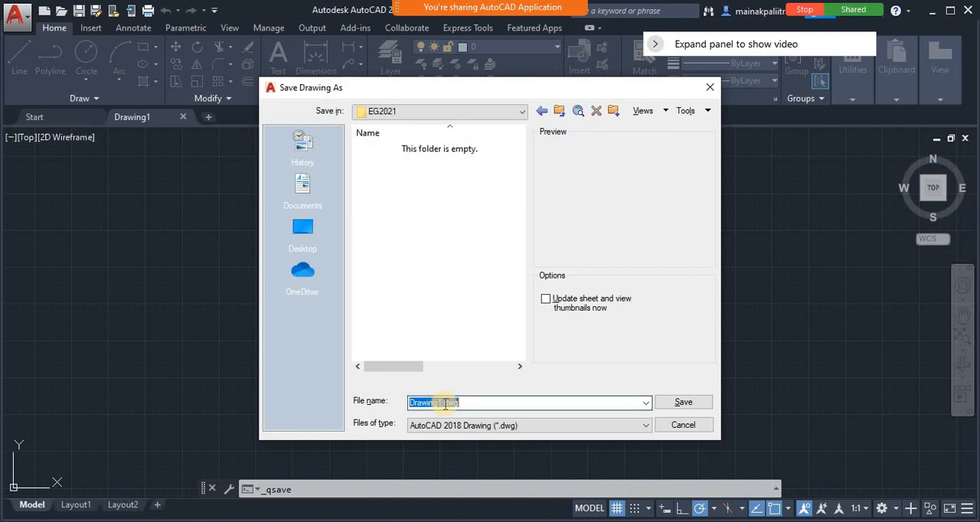
drag(442, 404, 393, 401)
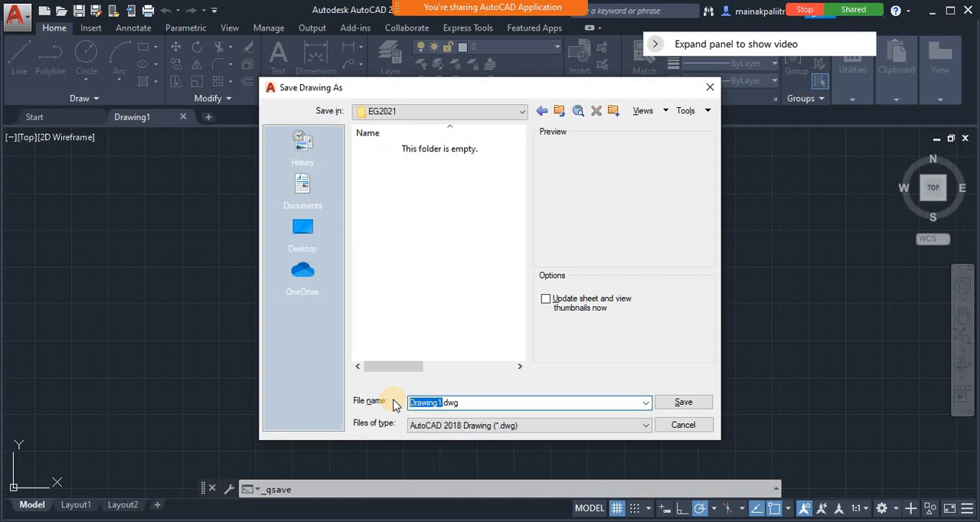
text(Basic )
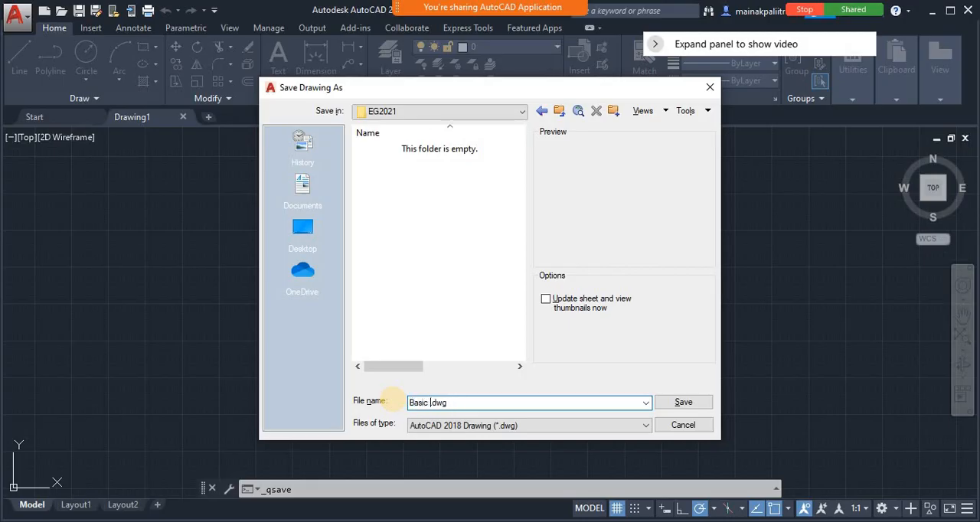
text(Introduction 1)
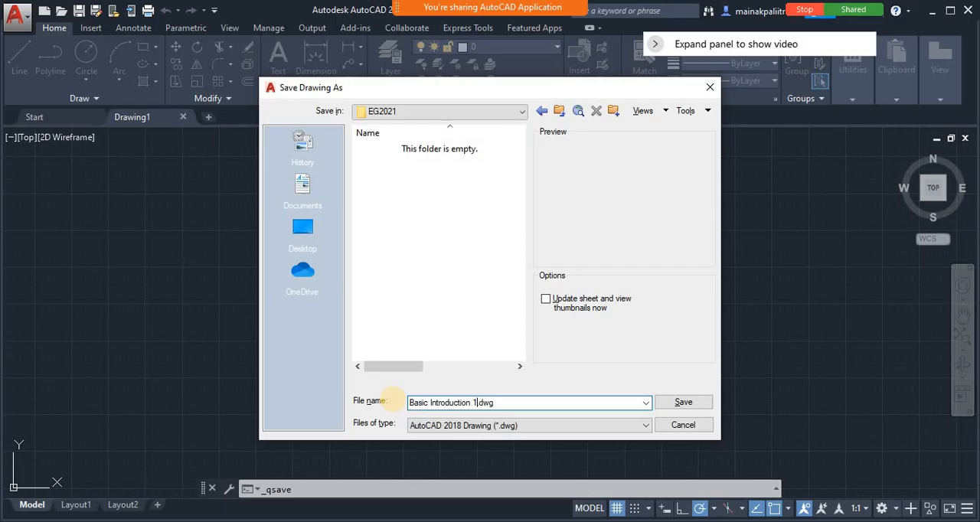
click(702, 404)
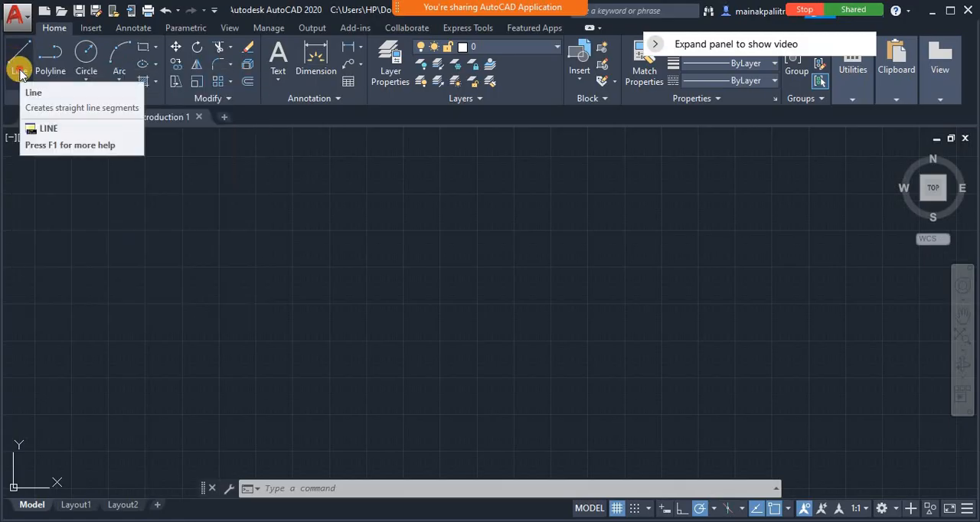
Draw four connected line segments forming two uneven peaks, and close the outline back to its start with the Close option
click(20, 71)
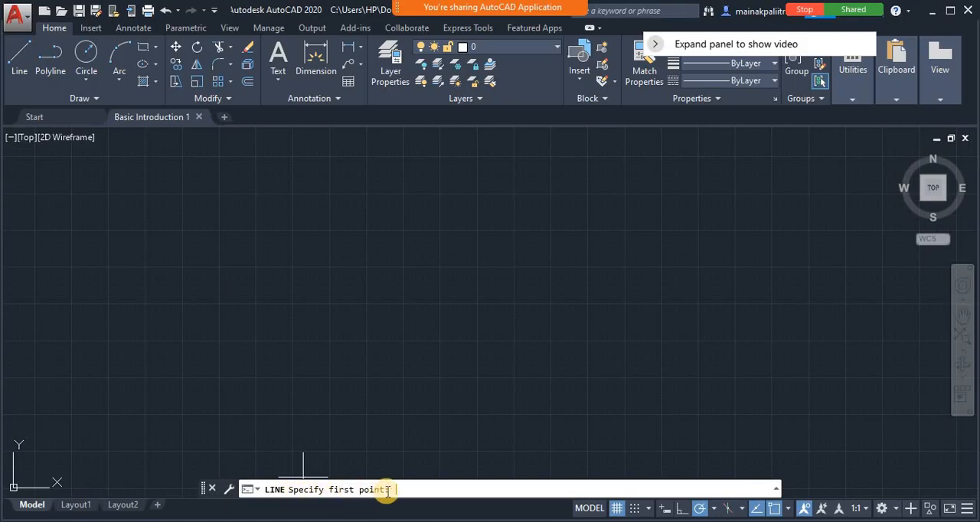
click(221, 291)
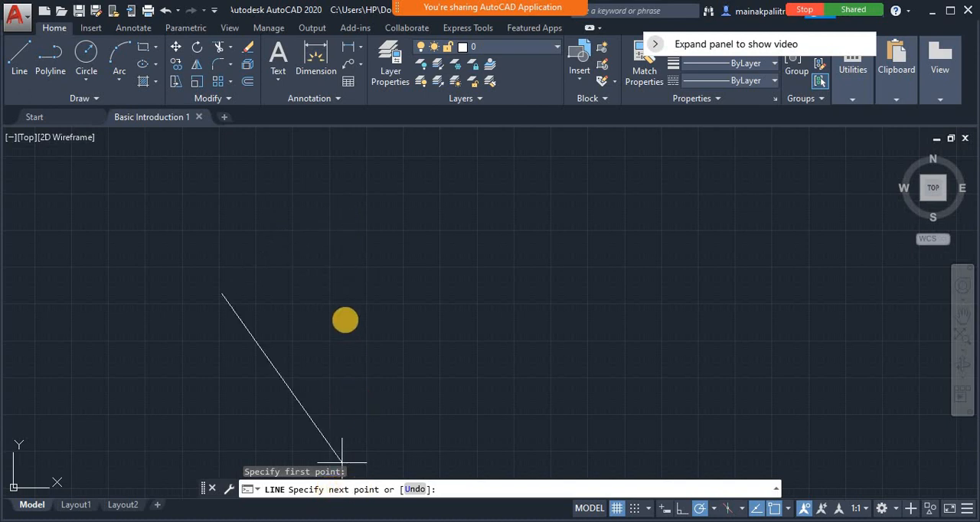
click(310, 208)
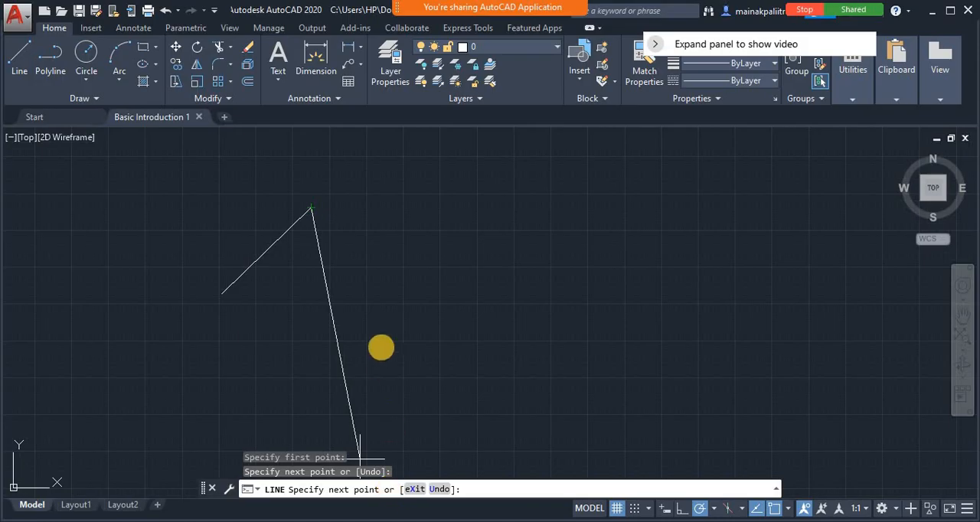
click(354, 279)
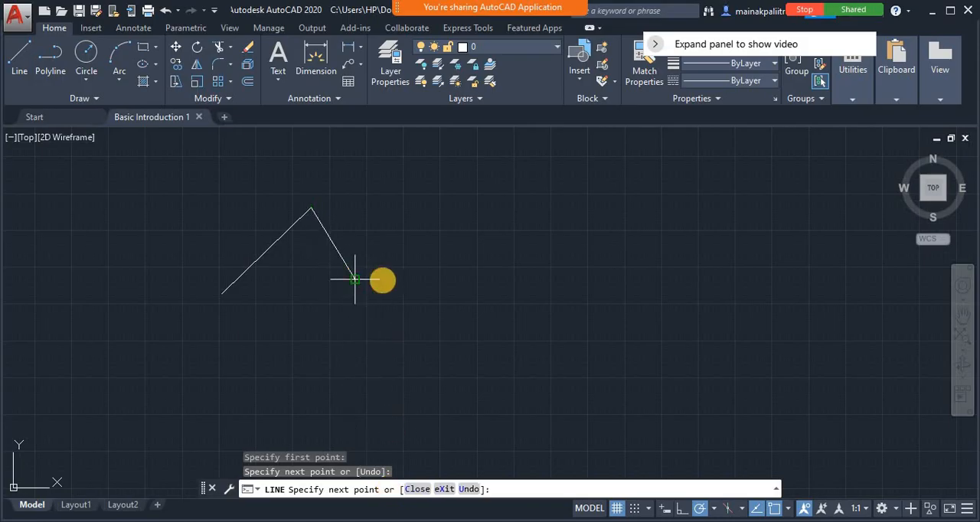
click(450, 193)
click(545, 323)
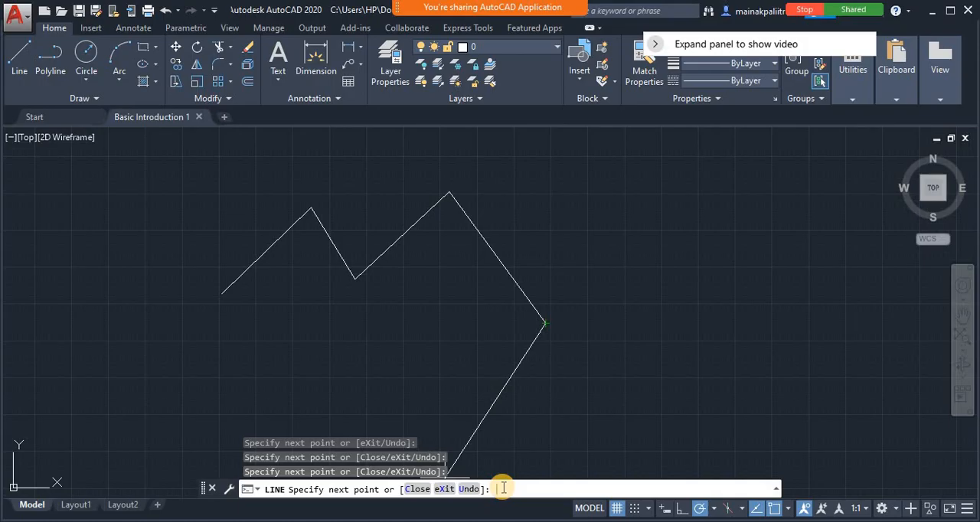
text(c)
key(Return)
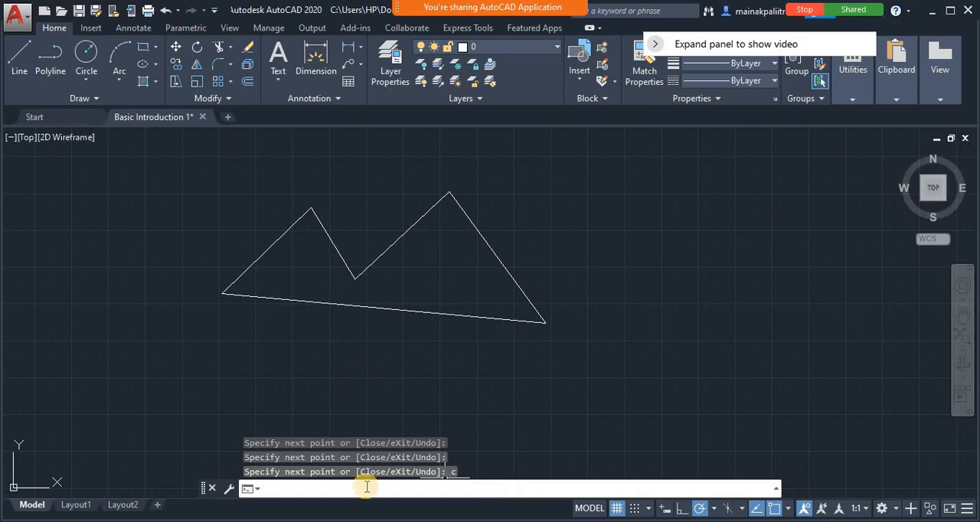
Select the whole two-peaked outline with a window selection and erase it
click(176, 152)
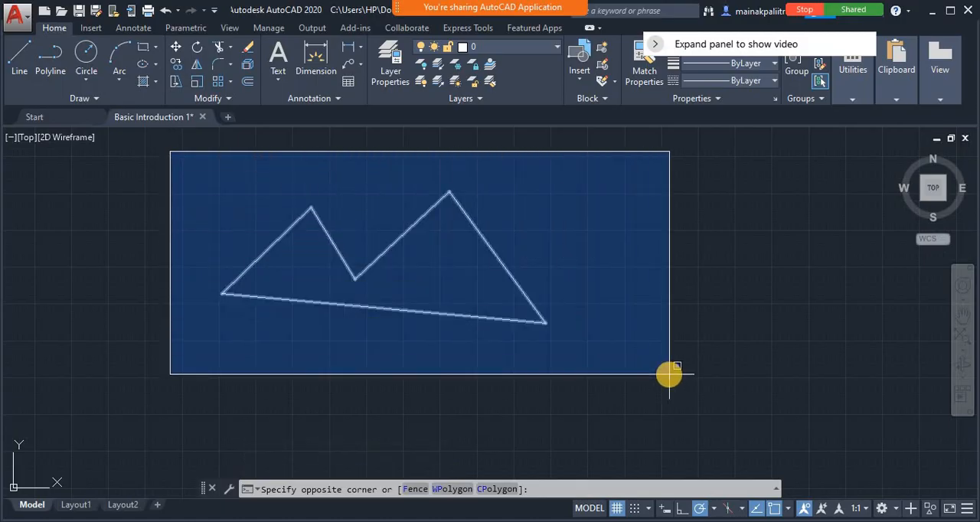
click(669, 374)
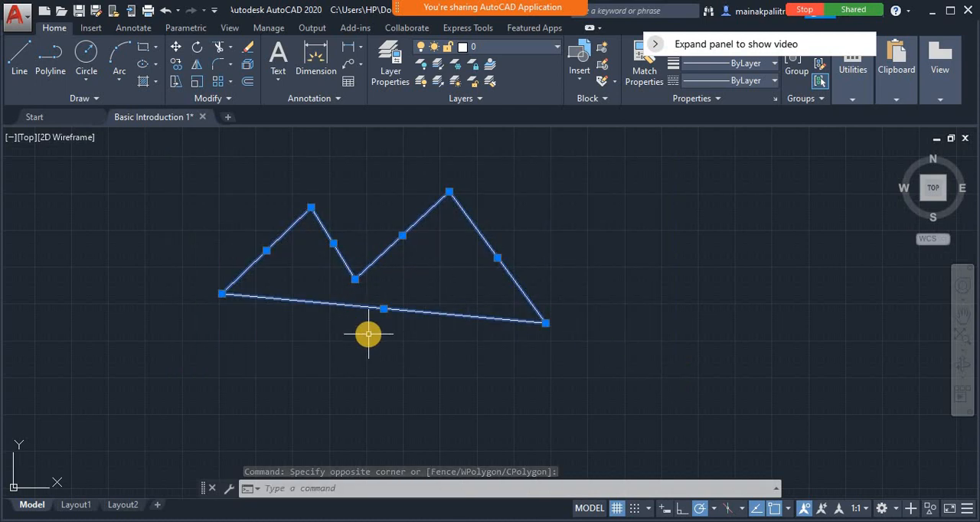
key(Delete)
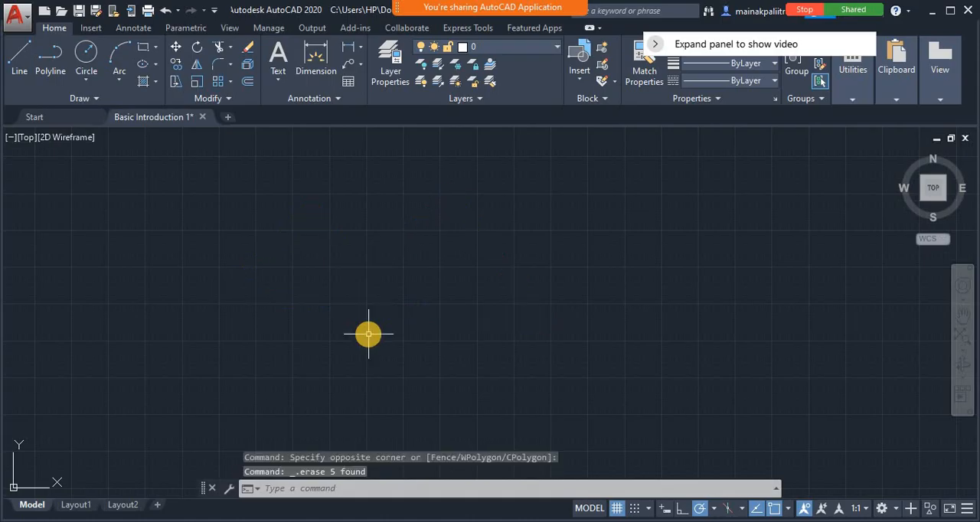
Draw a zigzag of four connected line segments, the fourth doubling back inward, and undo only that last segment within the Line command
click(19, 58)
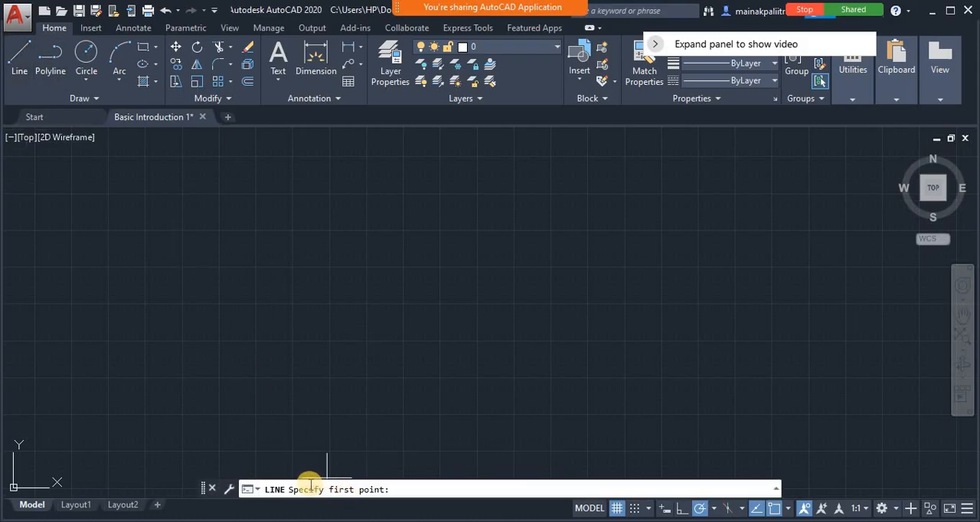
click(203, 318)
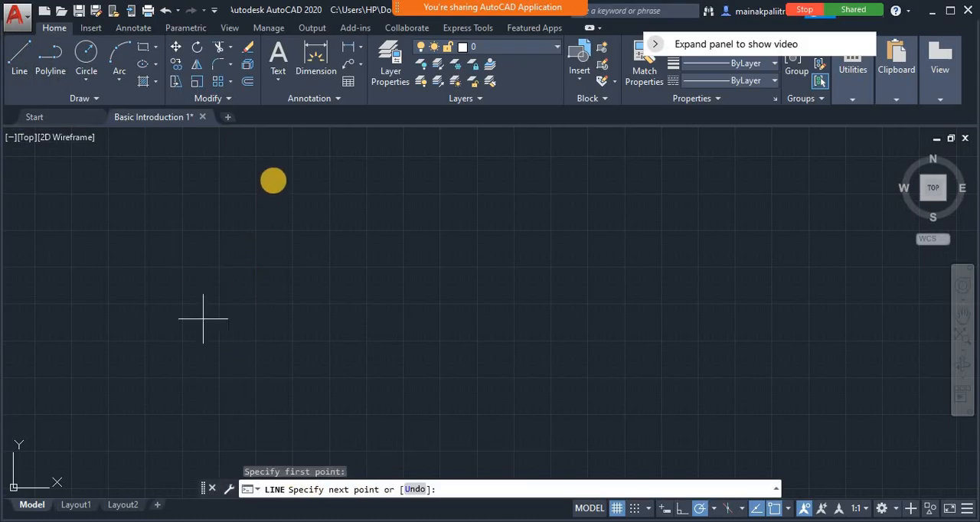
click(316, 216)
click(363, 299)
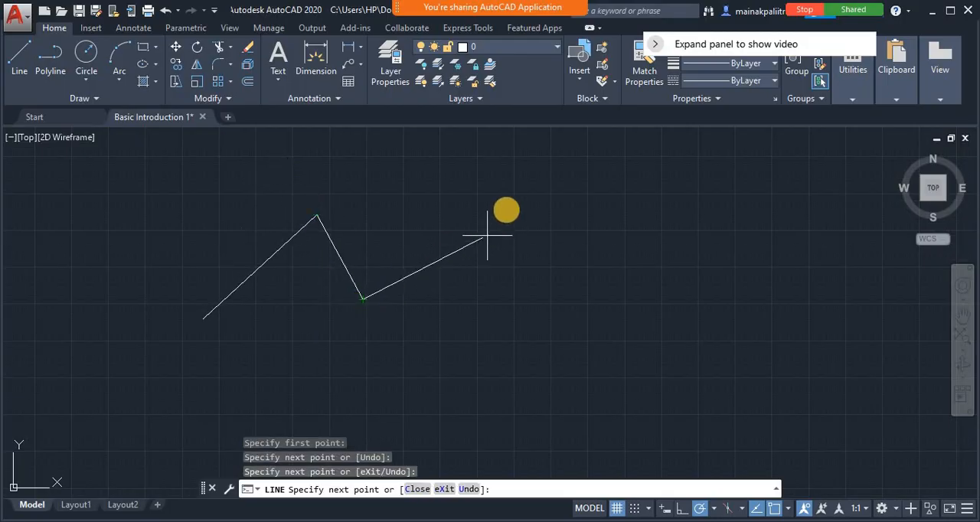
click(506, 208)
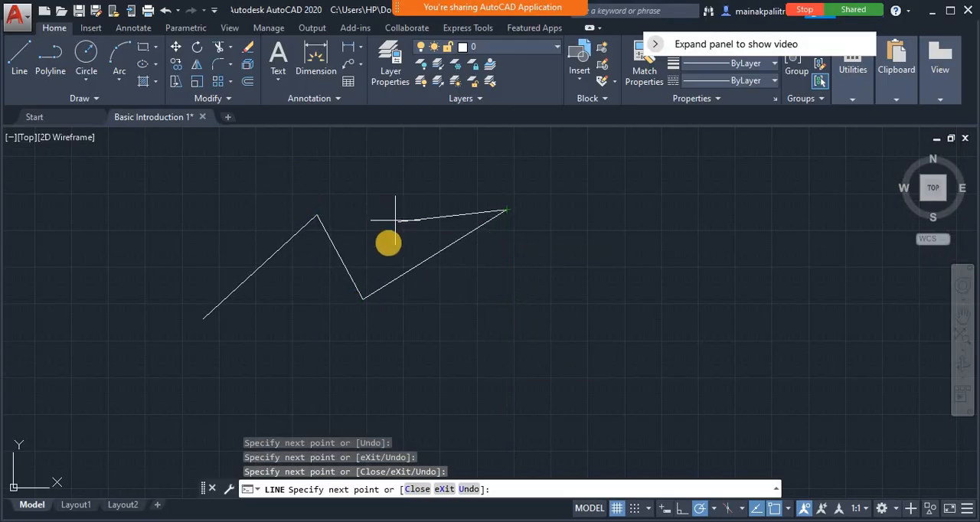
click(389, 243)
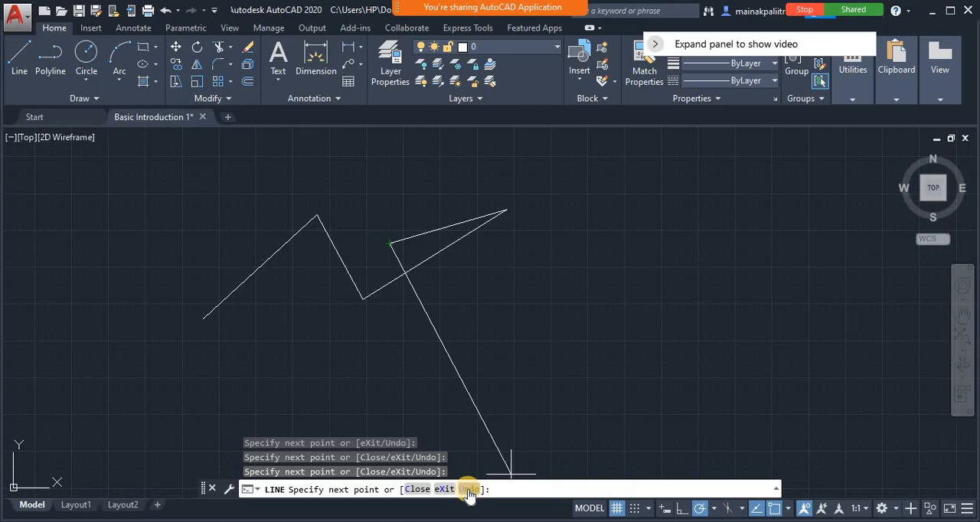
click(469, 489)
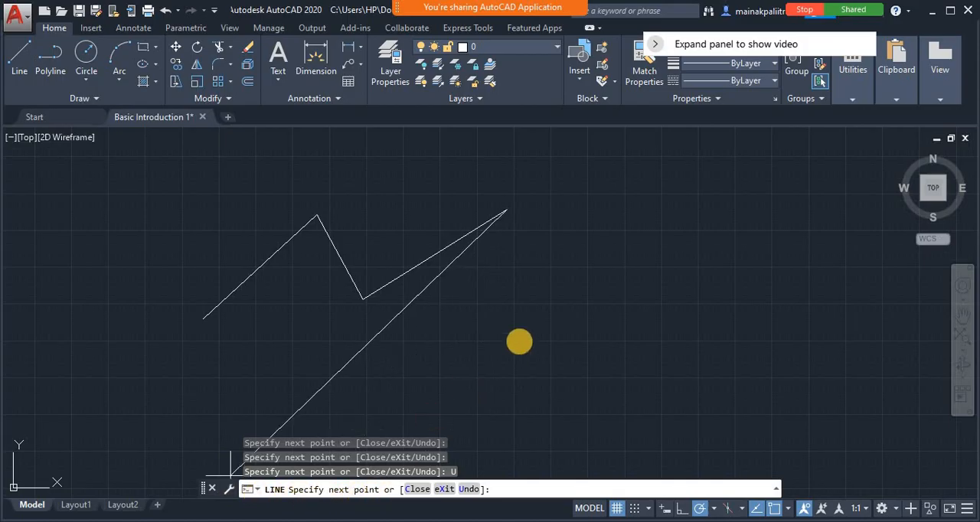
Extend the open zigzag with three more segments, the last one running vertically downward, and exit the Line command
click(532, 307)
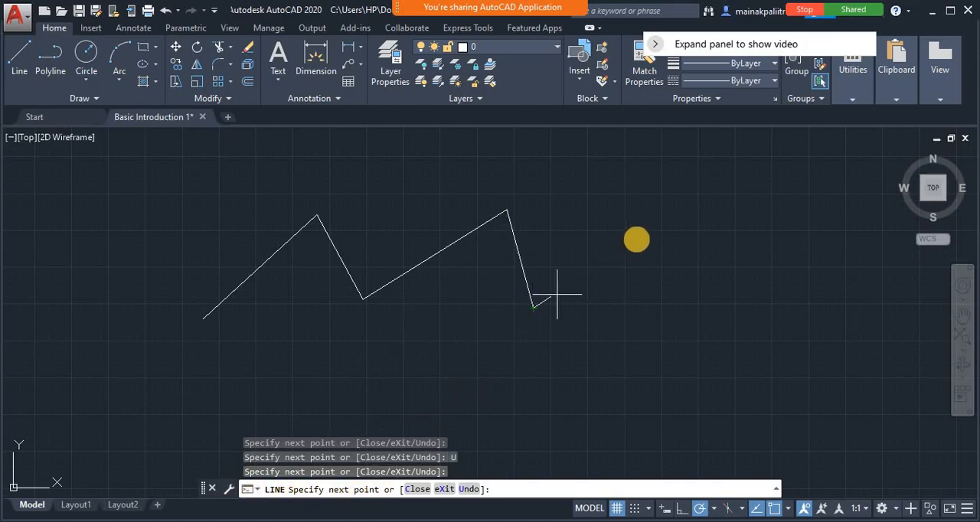
click(637, 240)
click(637, 381)
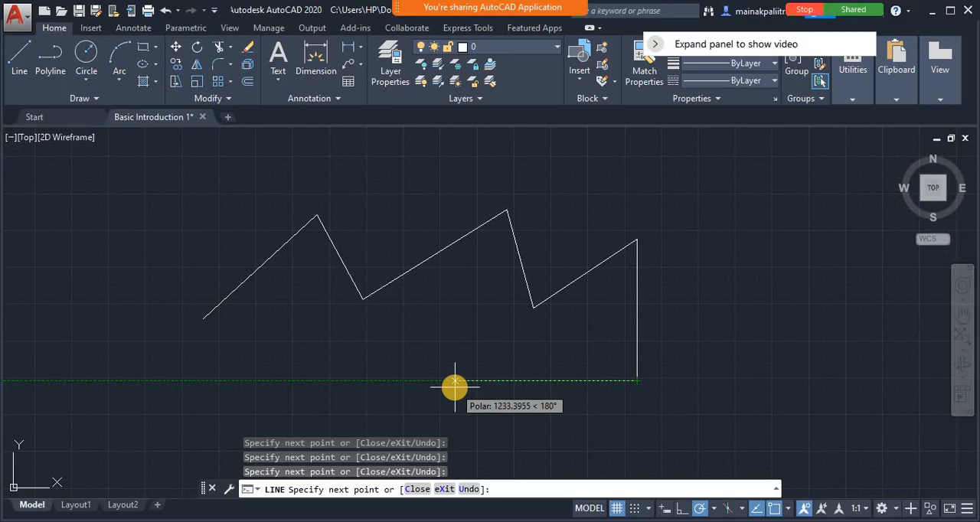
click(442, 490)
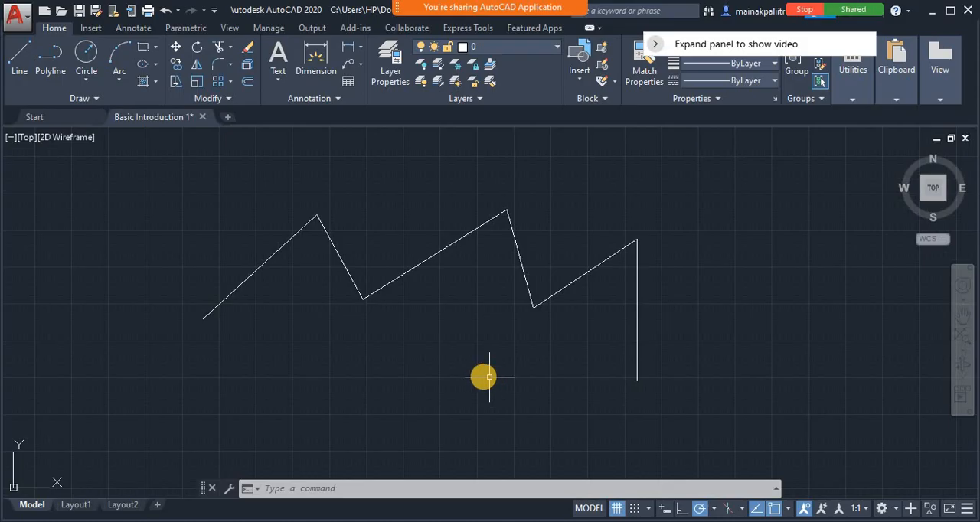
Start LINE by its command name, draw a single rising slanted line to the right of the zigzag, and end the command
click(13, 65)
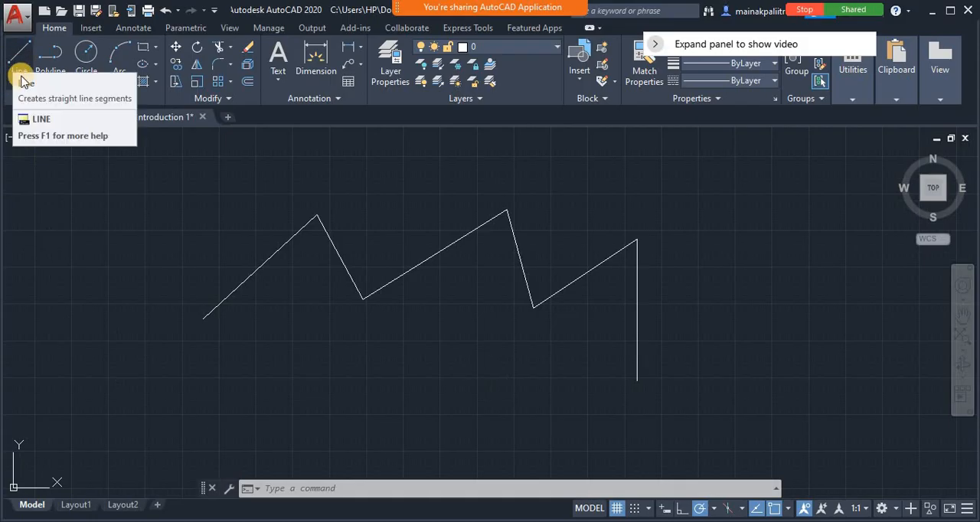
click(382, 487)
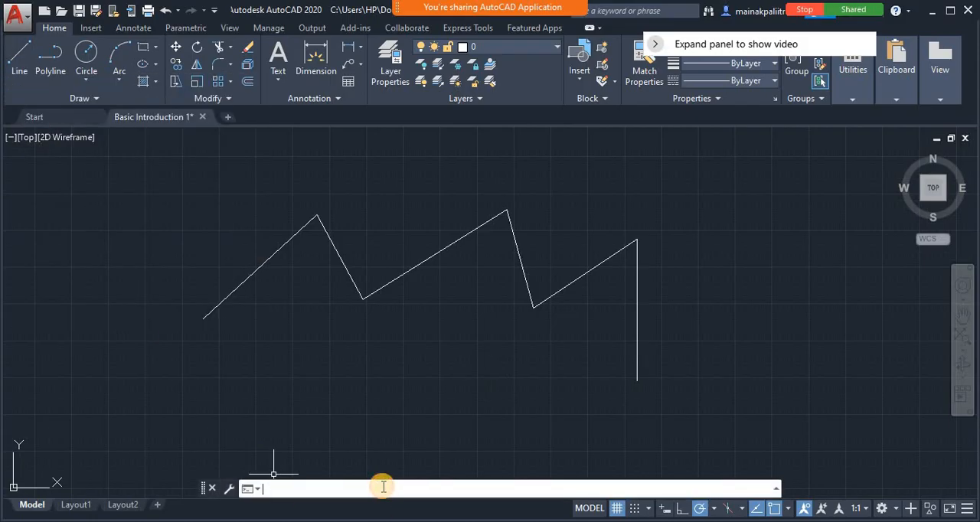
text(line)
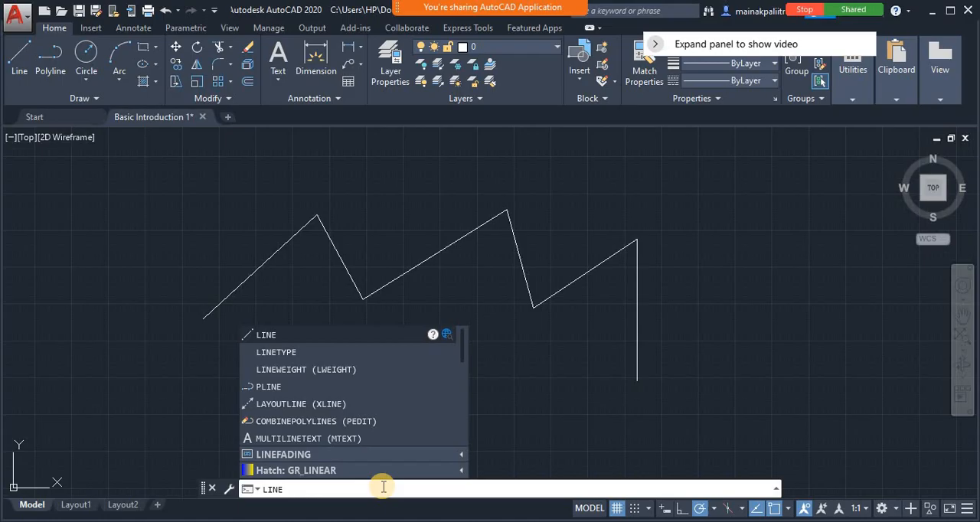
key(Return)
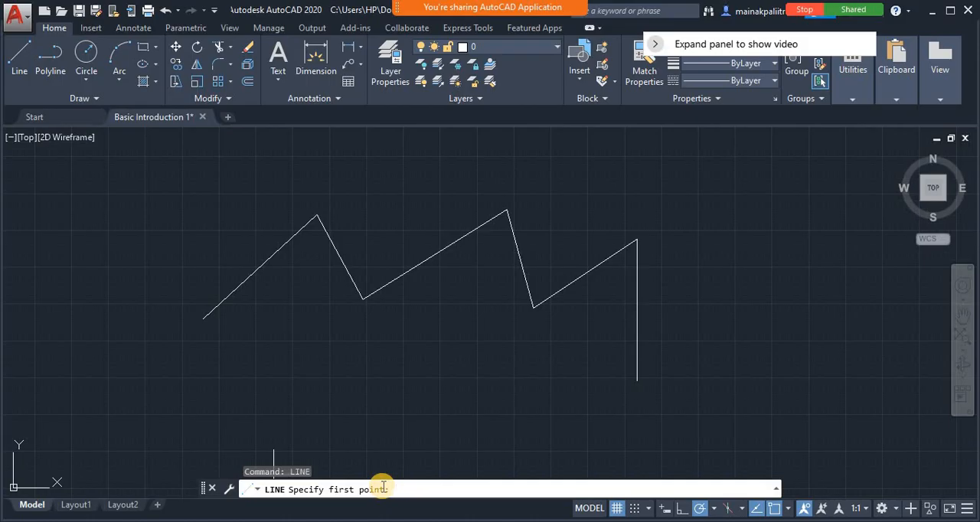
click(693, 349)
click(773, 219)
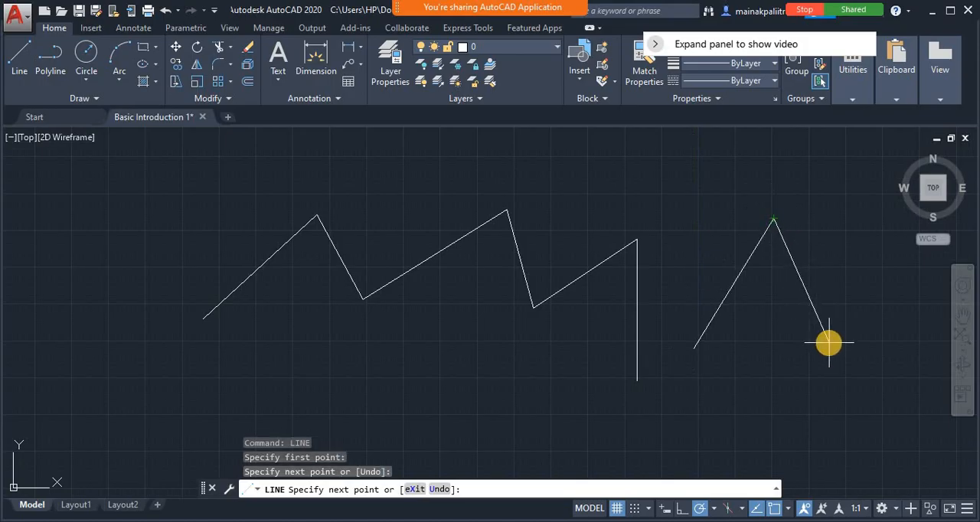
key(Return)
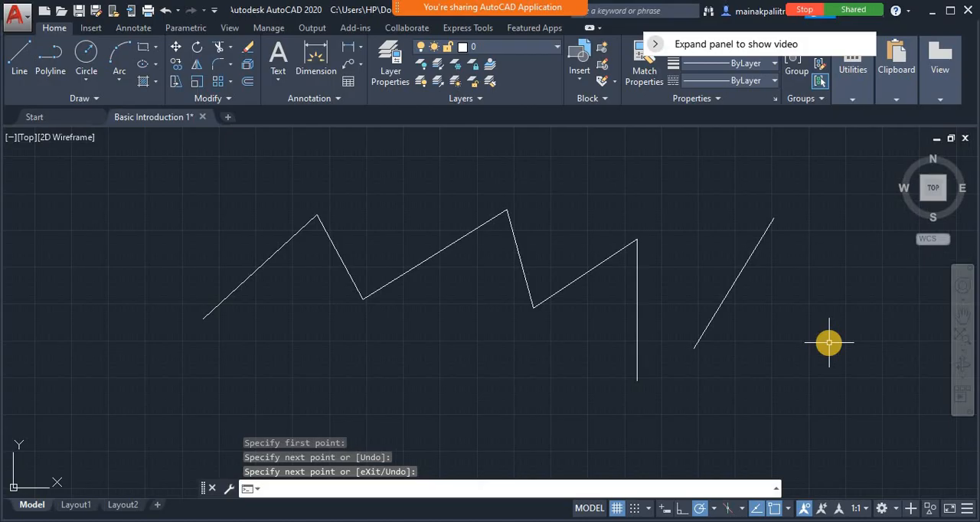
Start LINE by its L alias, draw a second rising slanted line beside the first one, and end the command
text(1)
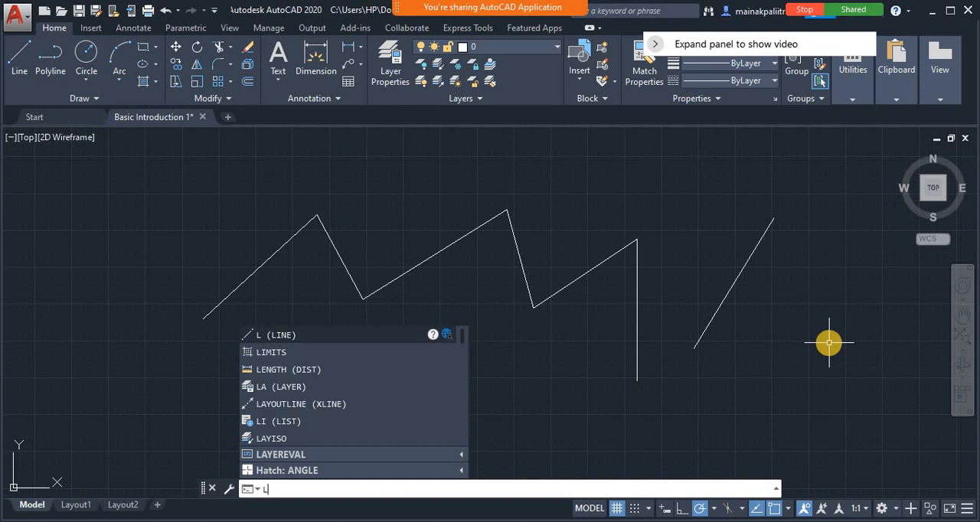
key(Return)
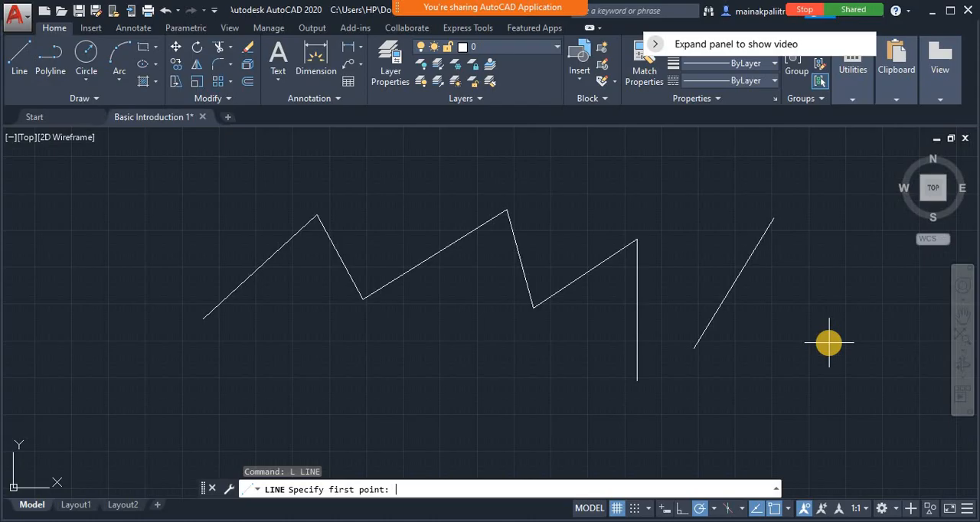
click(750, 363)
click(827, 235)
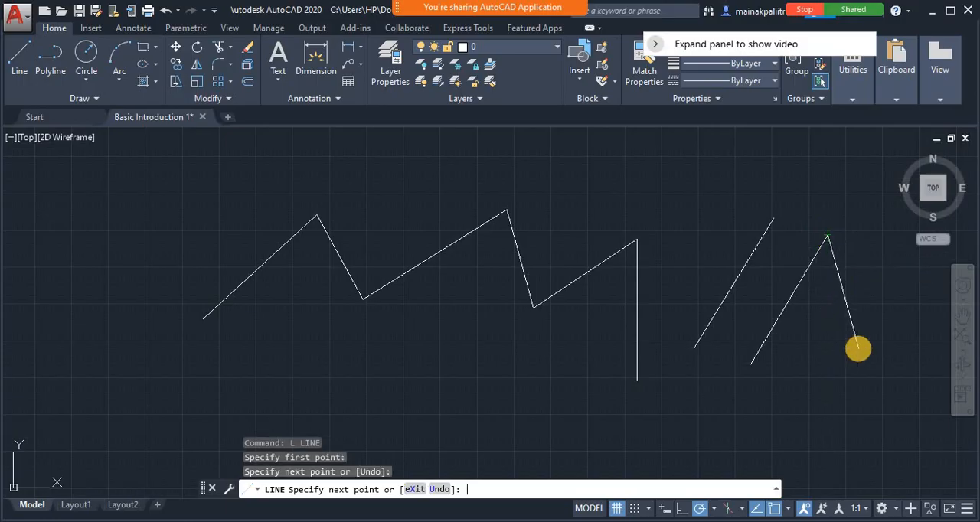
key(Return)
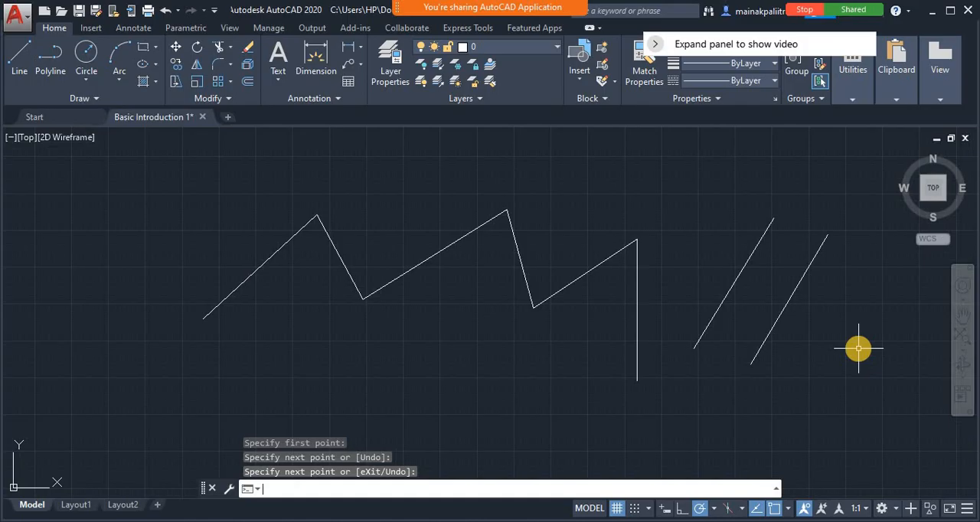
Draw a single line by absolute coordinates from 0,0 to 100,100 and end the Line command
text(LINE)
key(Return)
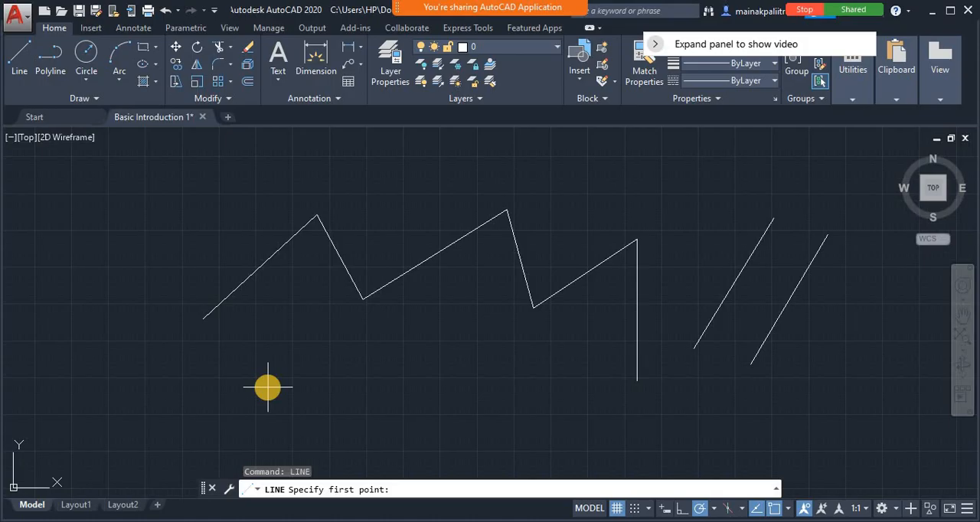
text(0,0)
key(Return)
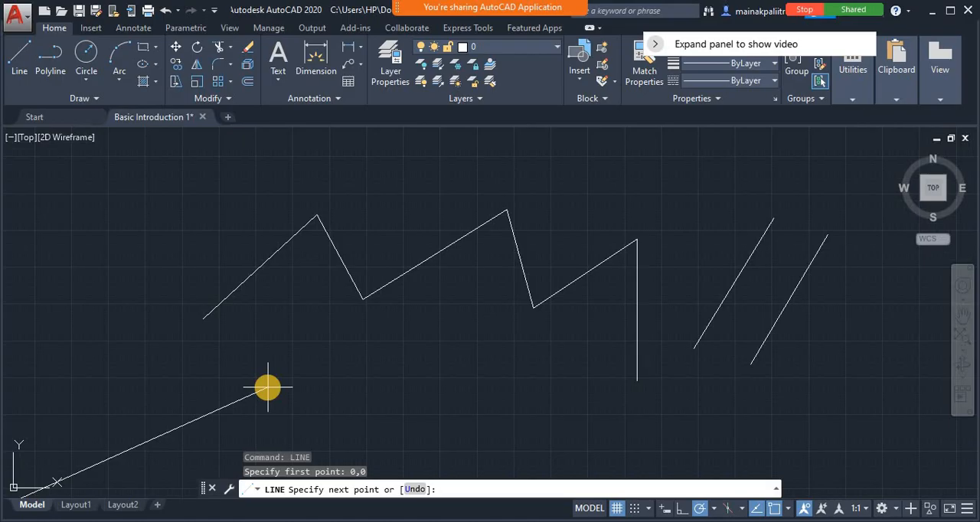
text(100.)
key(BackSpace)
text(,100)
key(Return)
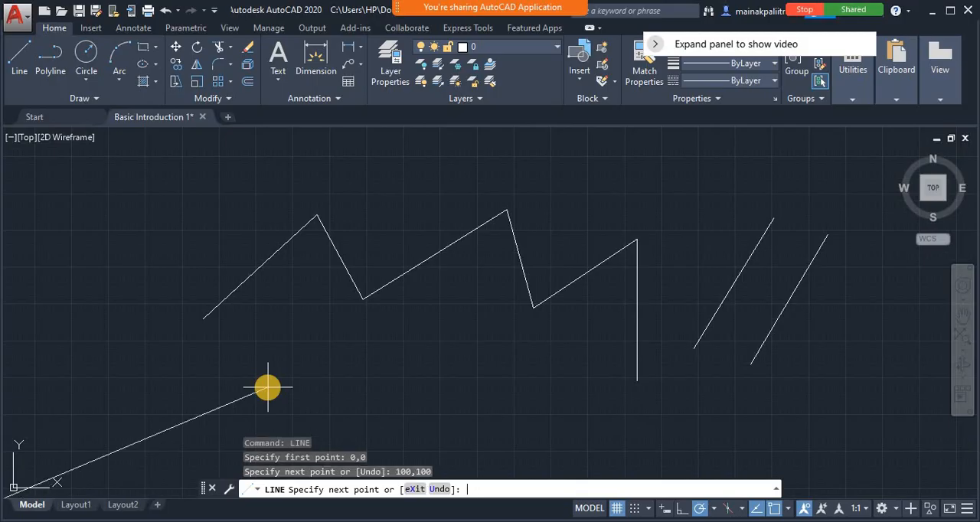
key(Return)
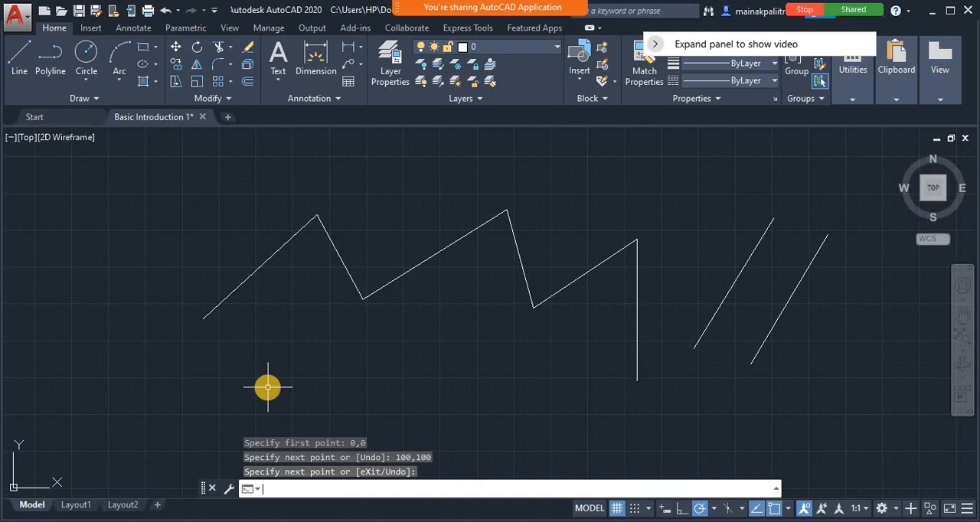
Erase the zigzag and the two slanted lines together with a crossing selection, keeping only the short line at the origin
text(z)
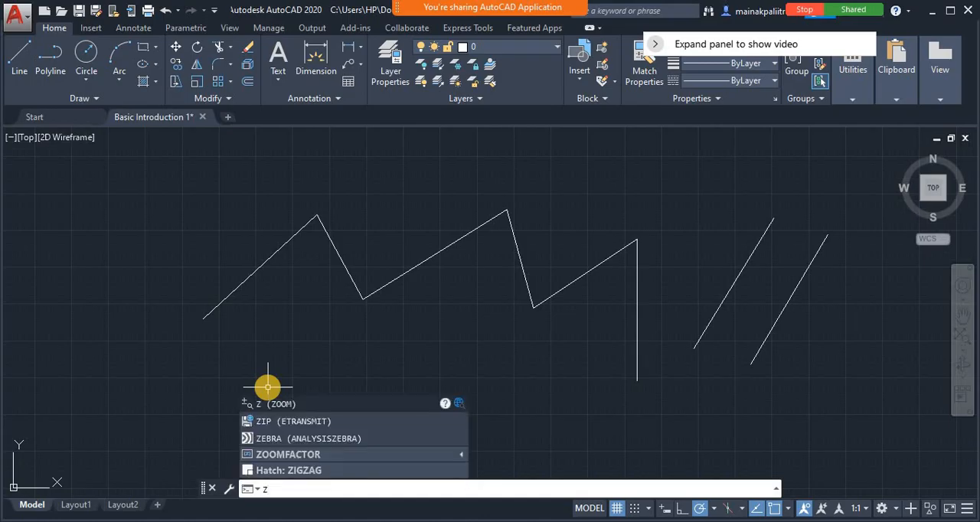
key(Return)
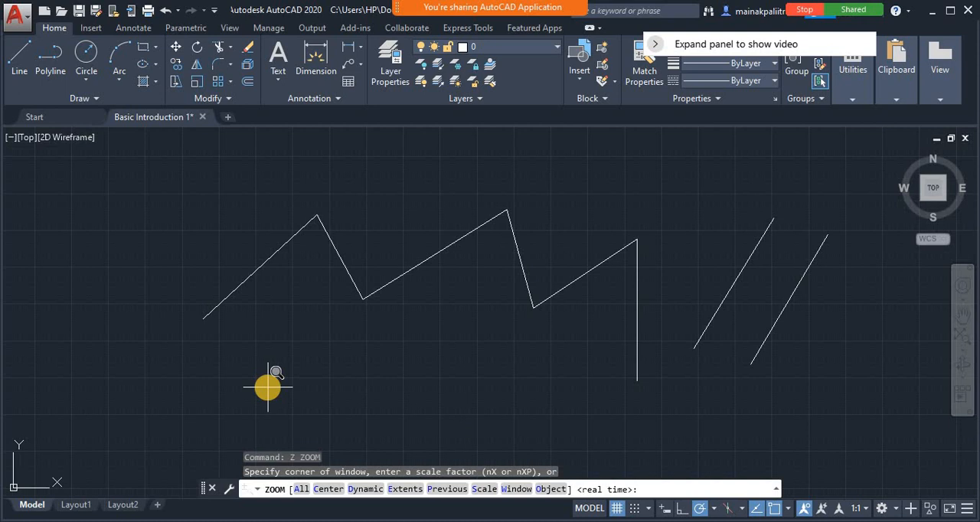
click(301, 489)
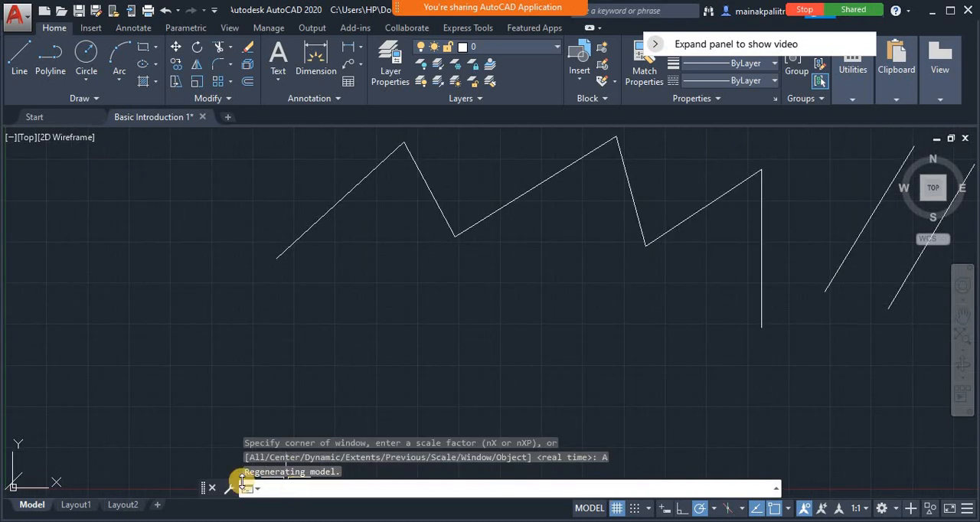
click(19, 475)
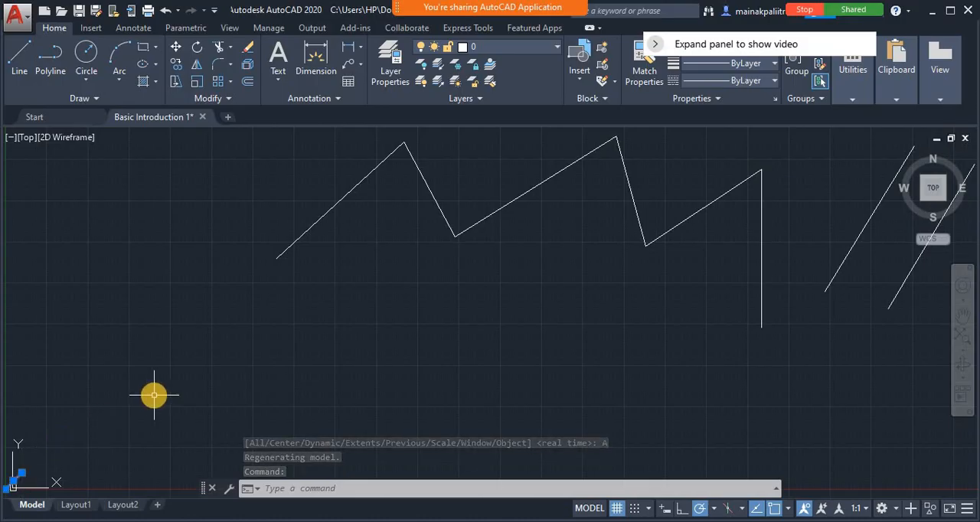
key(Escape)
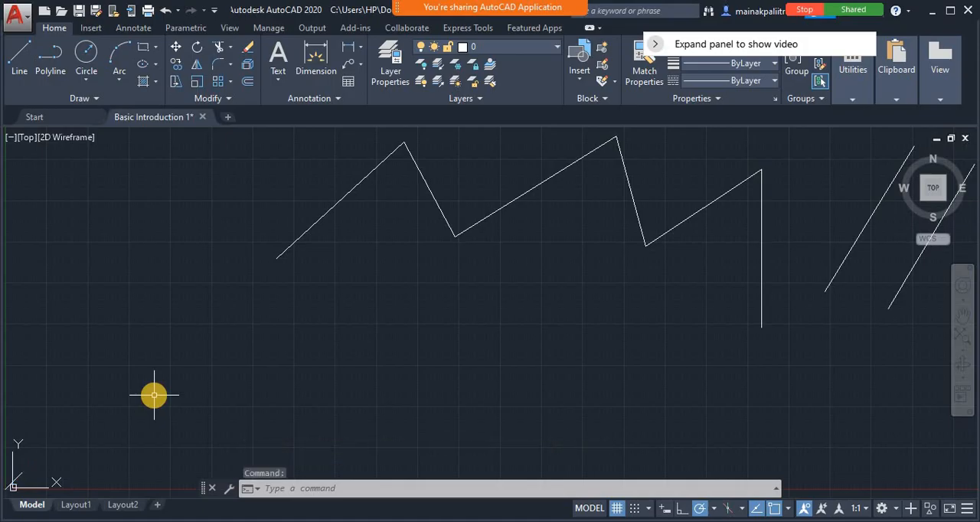
key(Escape)
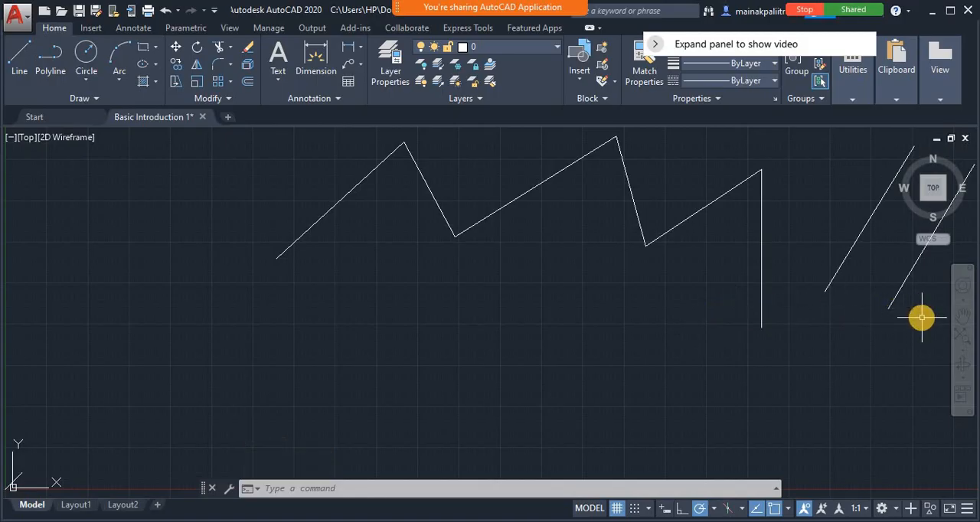
click(928, 351)
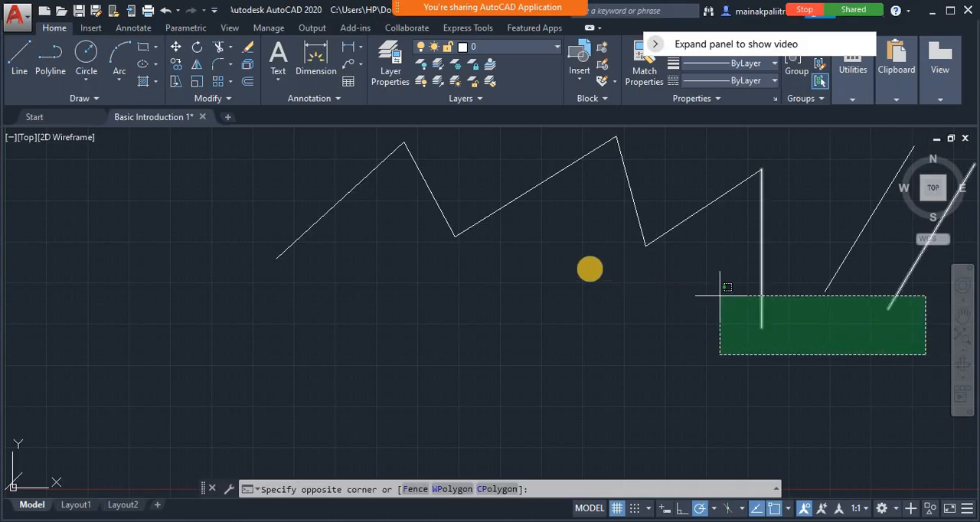
click(212, 189)
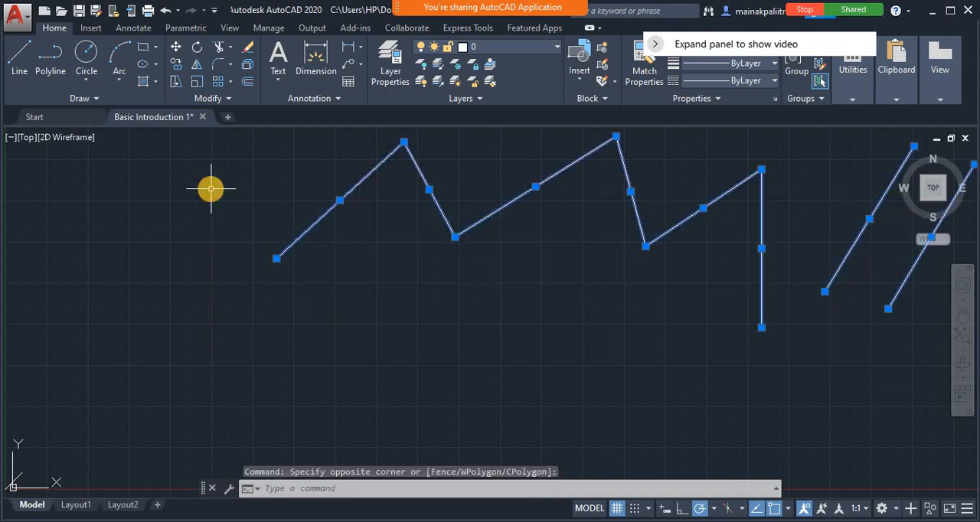
key(Delete)
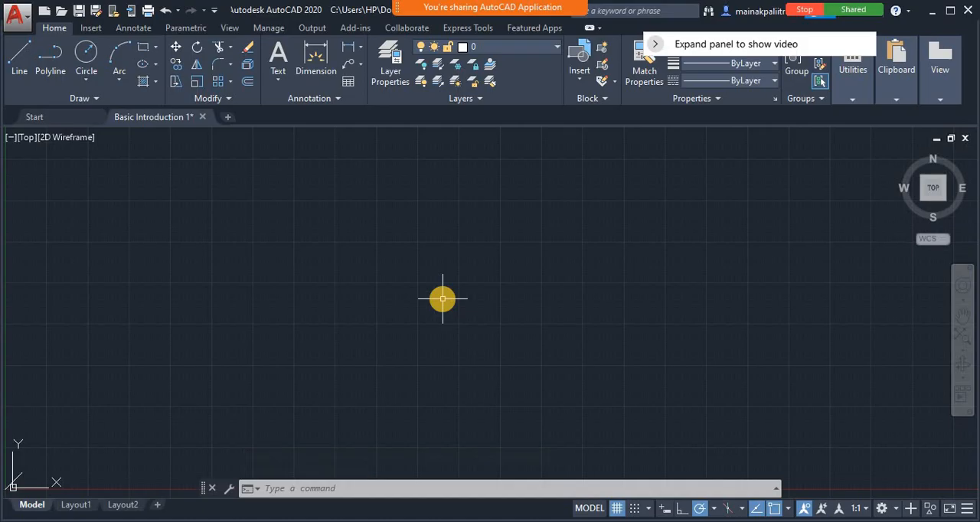
Zoom with the All option and pan until the whole diagonal line and the origin sit near the middle of the view
text(z)
key(Return)
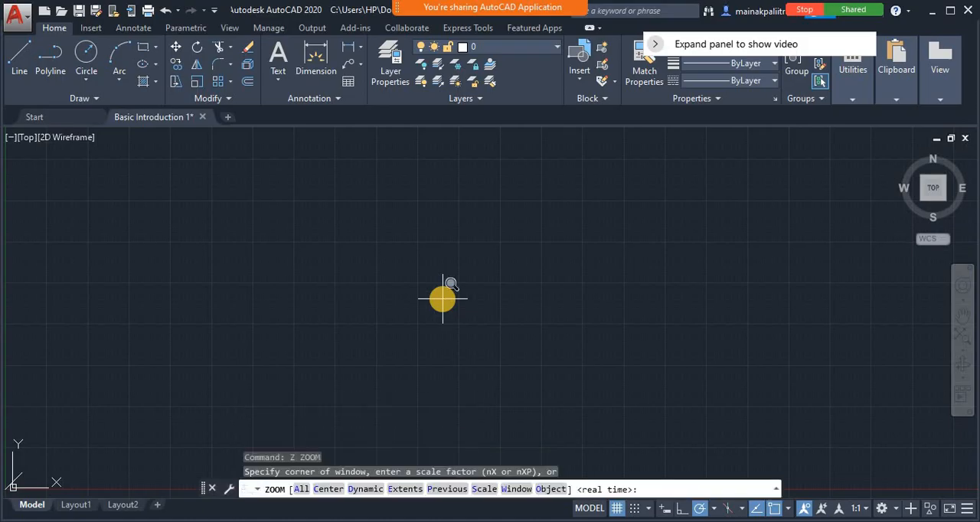
click(301, 490)
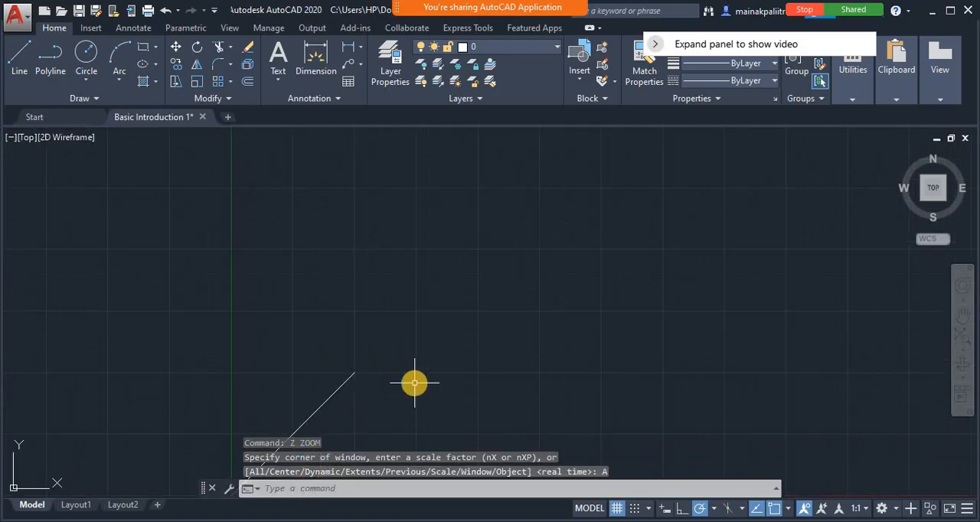
text(p)
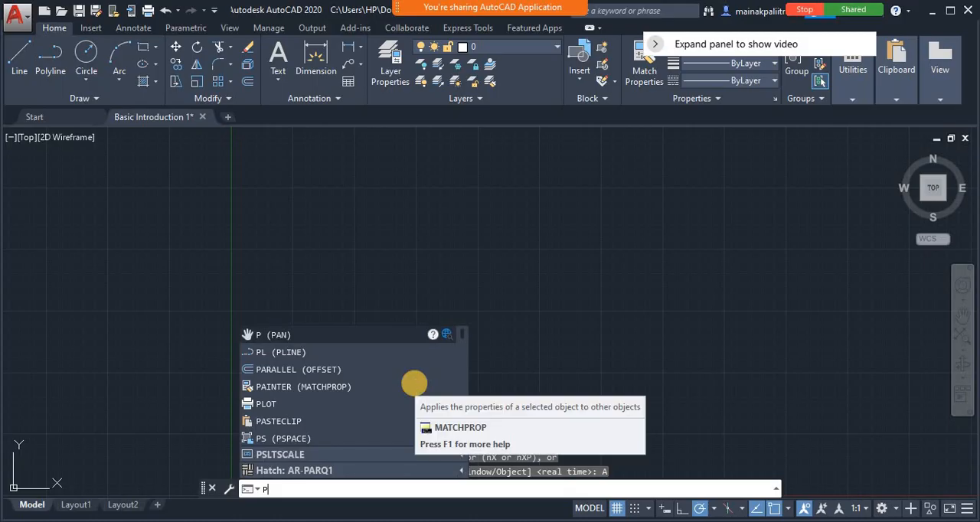
key(Return)
drag(412, 428, 471, 274)
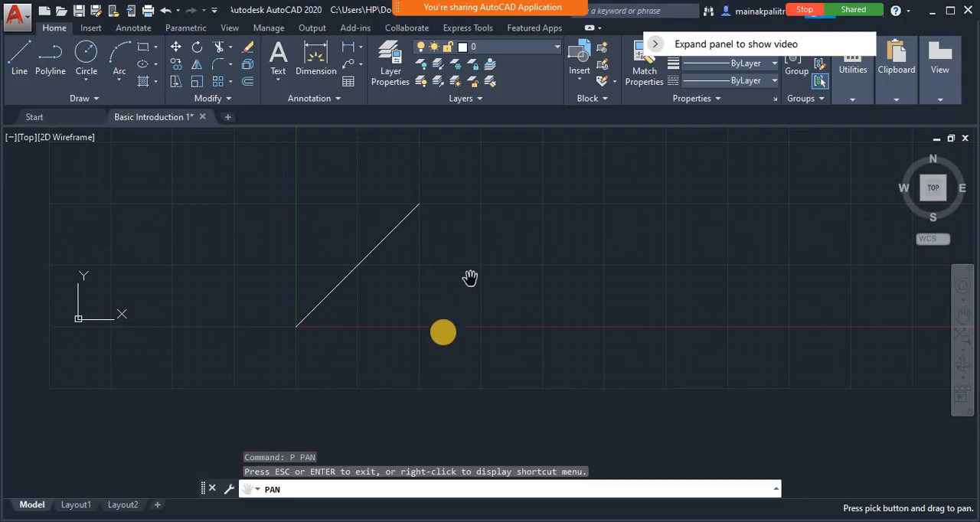
click(288, 339)
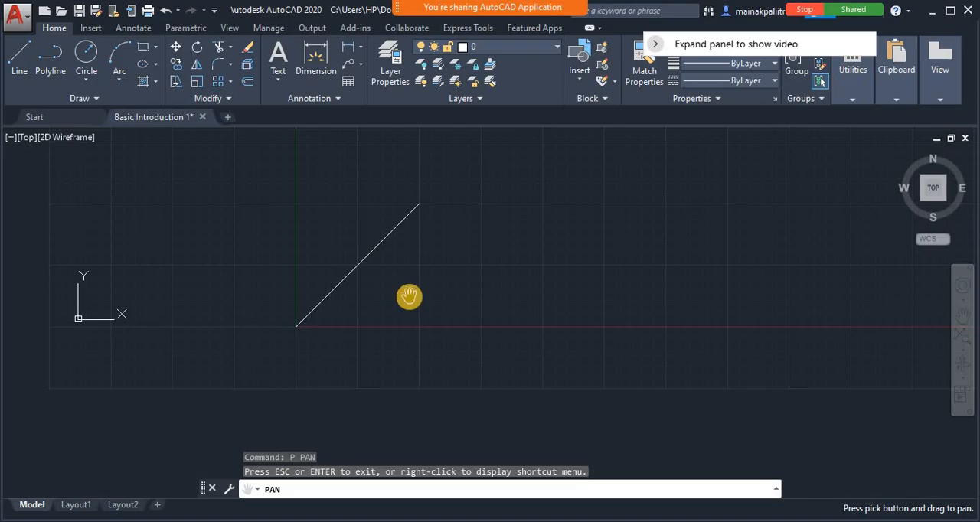
scroll(409, 297, up, 5)
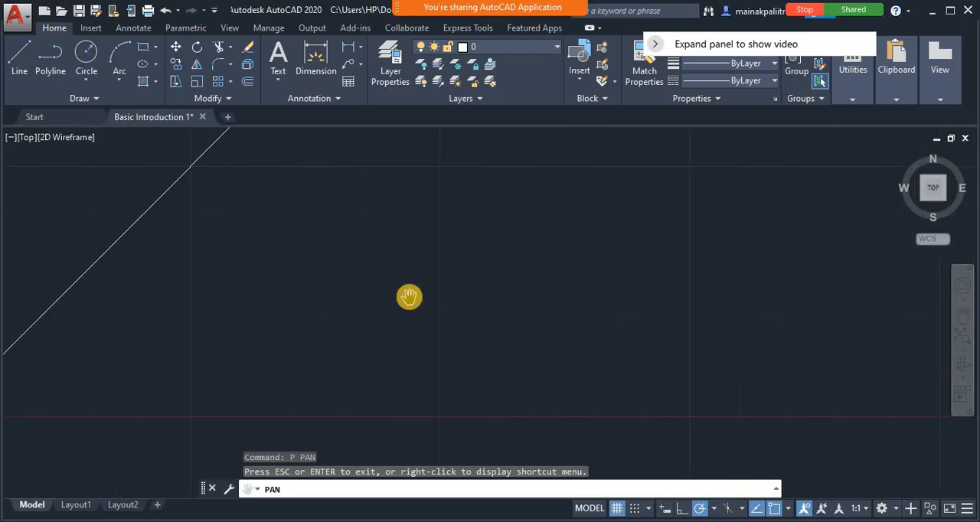
scroll(409, 297, up, 2)
scroll(409, 297, down, 4)
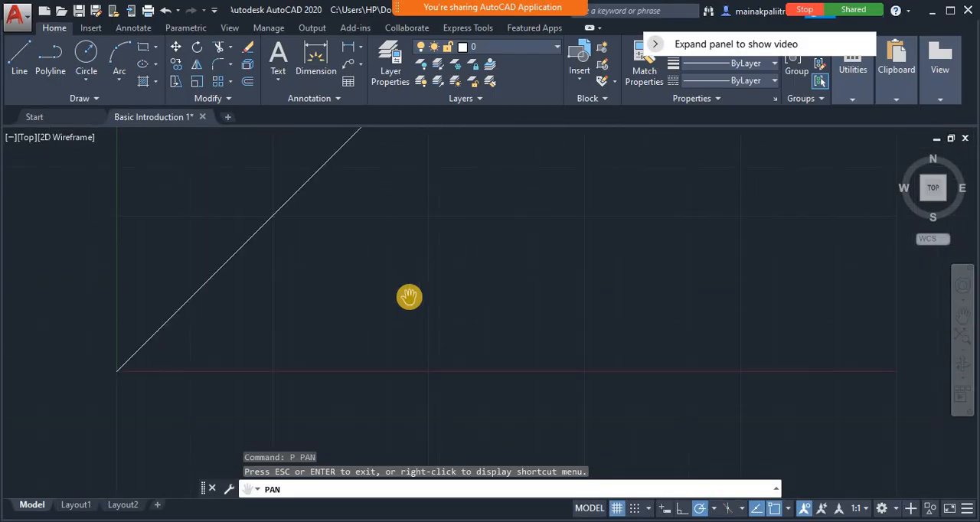
scroll(409, 297, down, 2)
scroll(409, 297, up, 1)
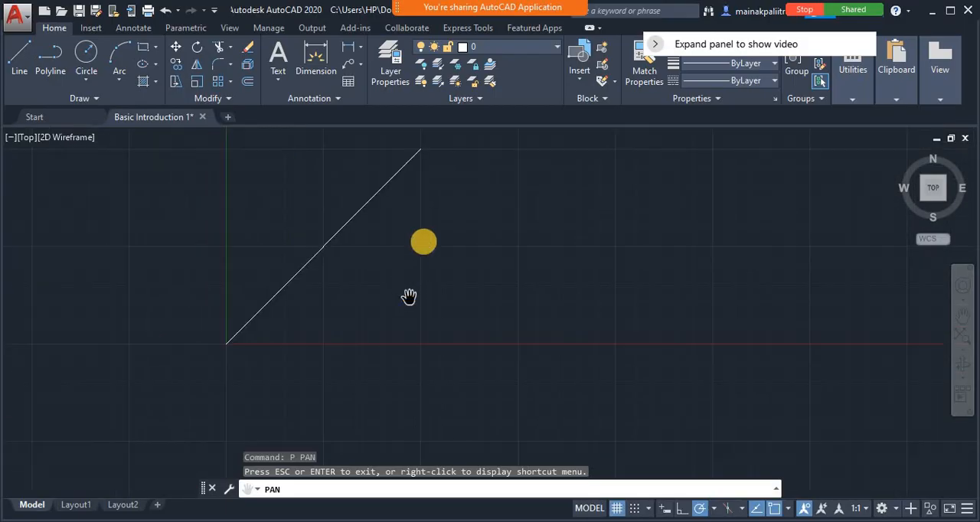
mouse_move(450, 205)
mouse_down()
mouse_move(475, 283)
mouse_move(523, 306)
mouse_move(542, 234)
mouse_move(542, 256)
mouse_move(591, 314)
mouse_move(770, 293)
mouse_move(606, 243)
mouse_move(466, 234)
mouse_move(547, 283)
mouse_move(546, 255)
mouse_up()
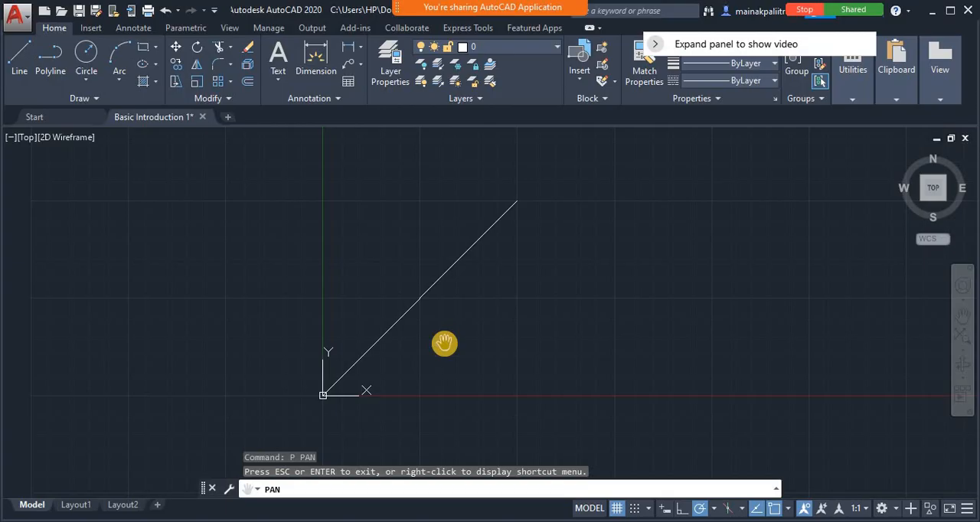
key(Escape)
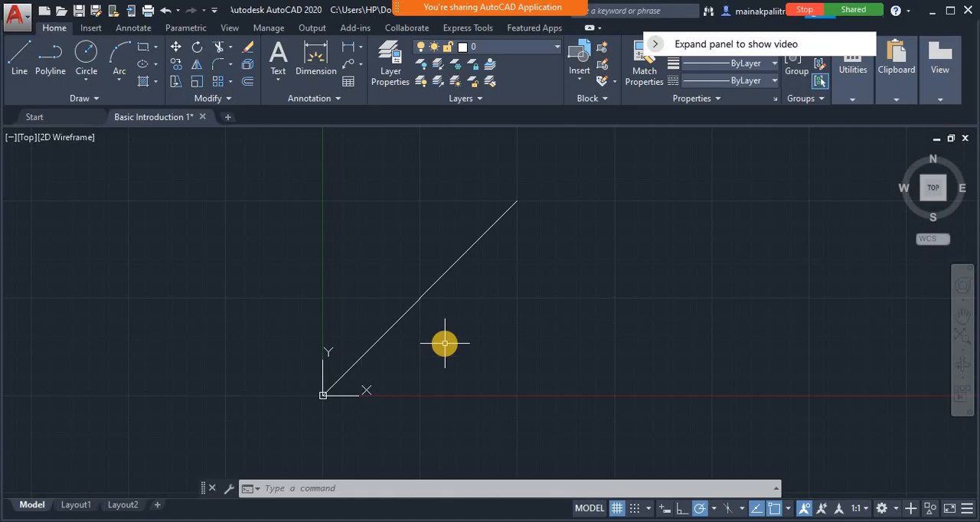
Start a stepped outline with the Line command, entering the absolute coordinates 0,0, then 10,0 and 10,10
click(372, 488)
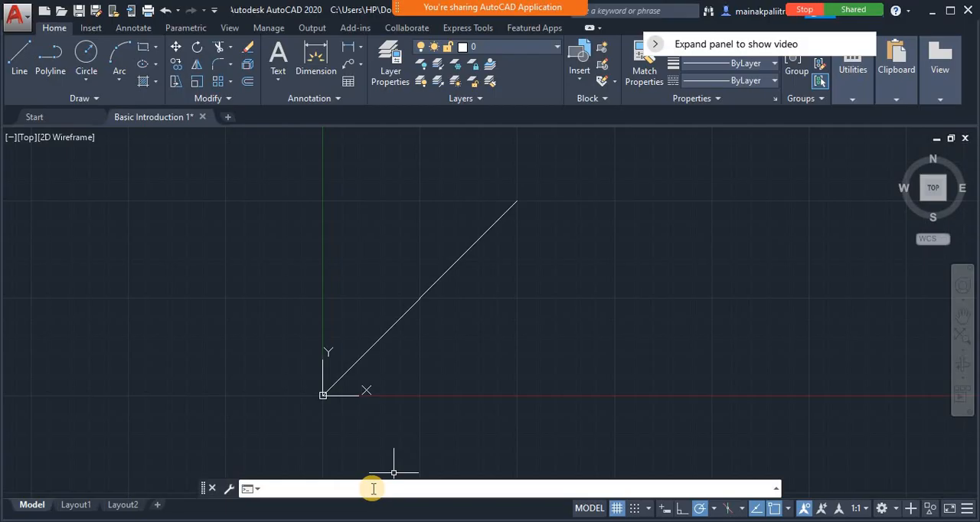
text(l)
key(Return)
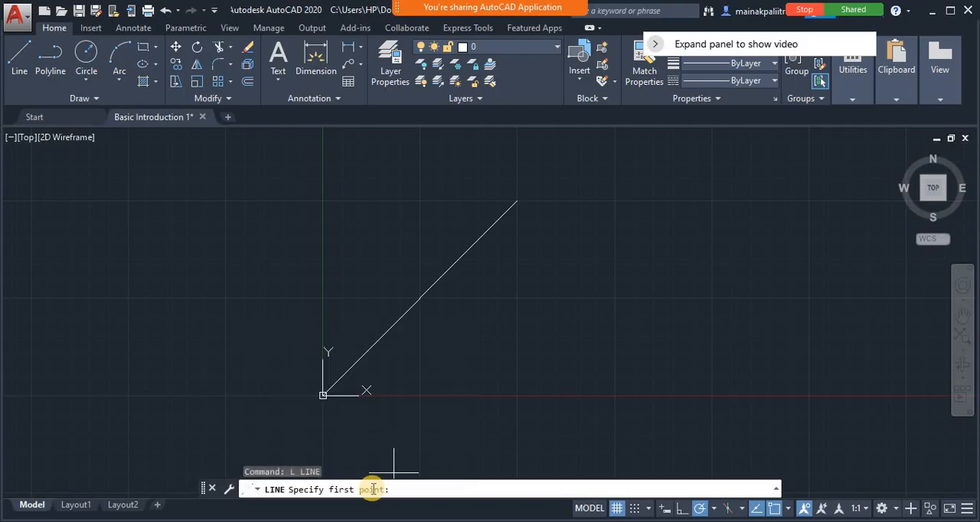
text(0,0)
key(Return)
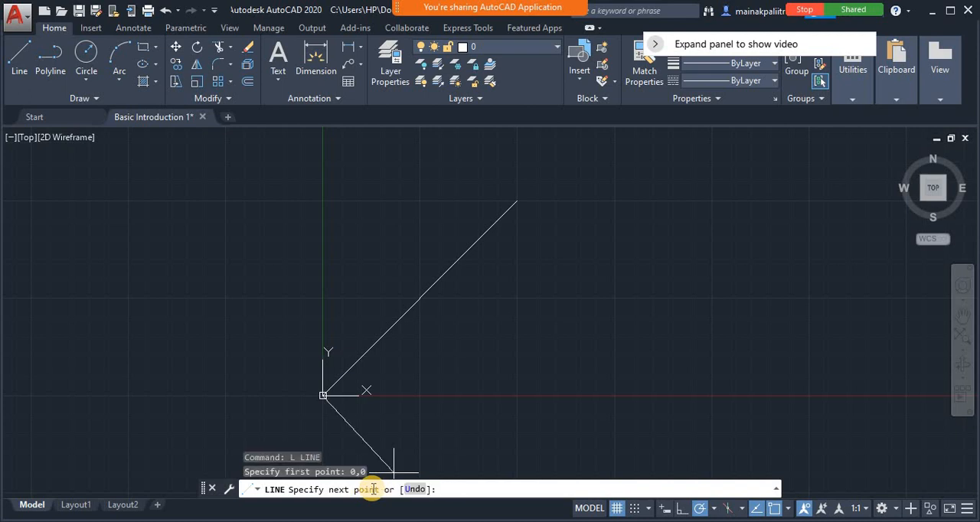
text(10,0)
key(Return)
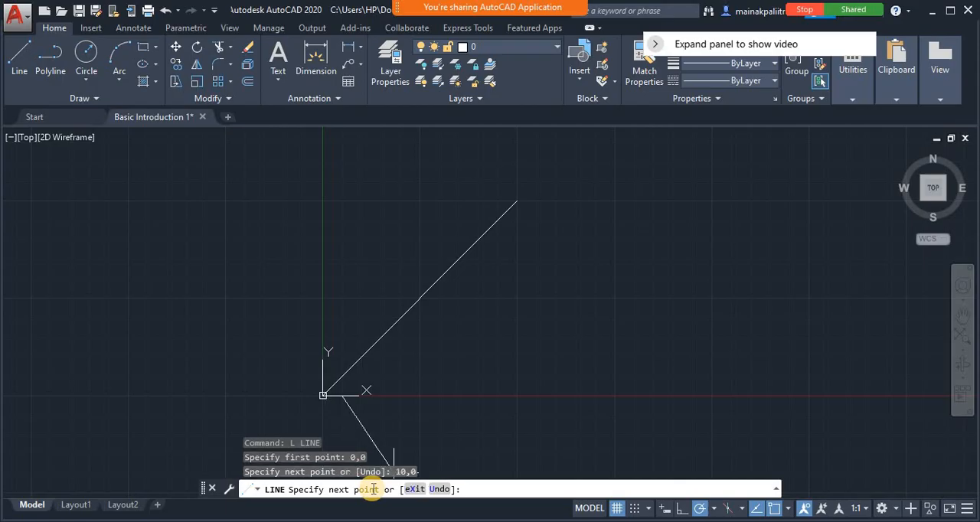
text(10,10)
key(Return)
Continue the stepped outline within the Line command through the absolute coordinates 20,10, 20,20 and 30,20
text(20,10)
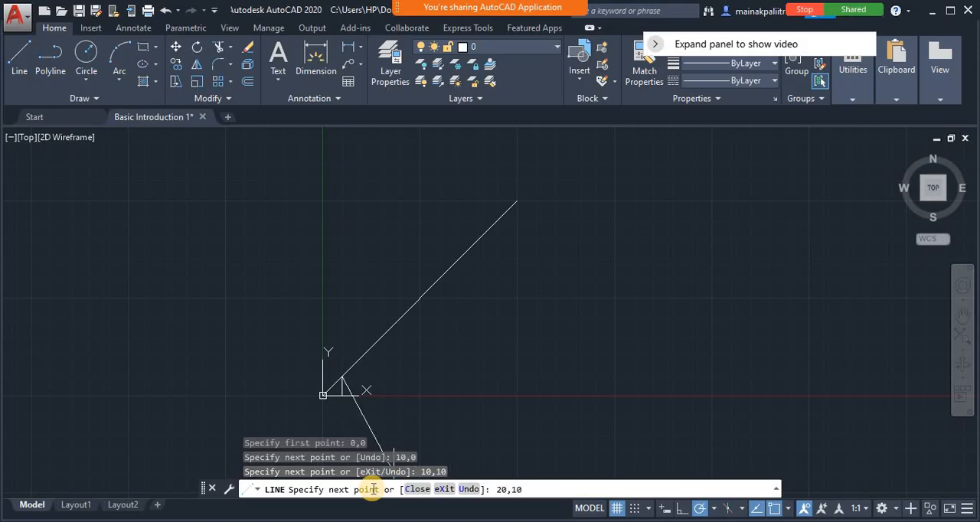
key(Return)
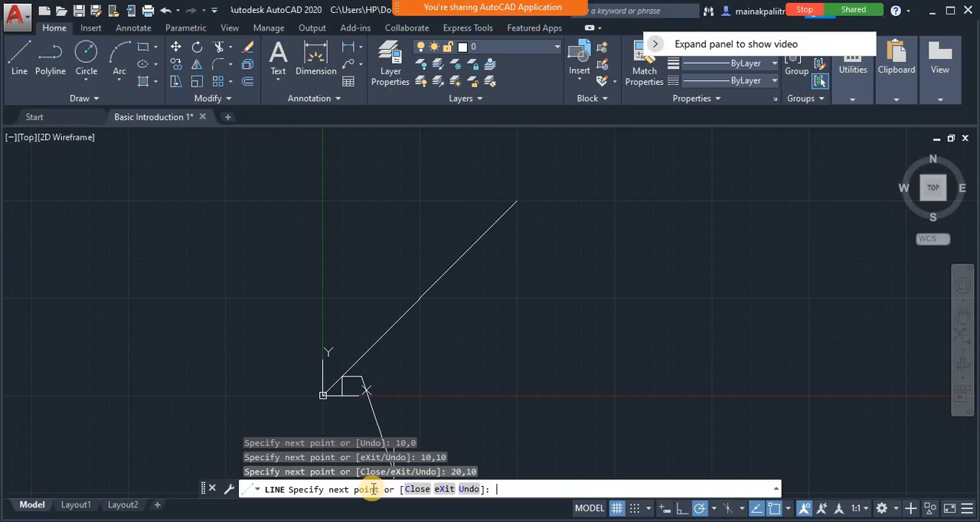
text(20,20)
key(Return)
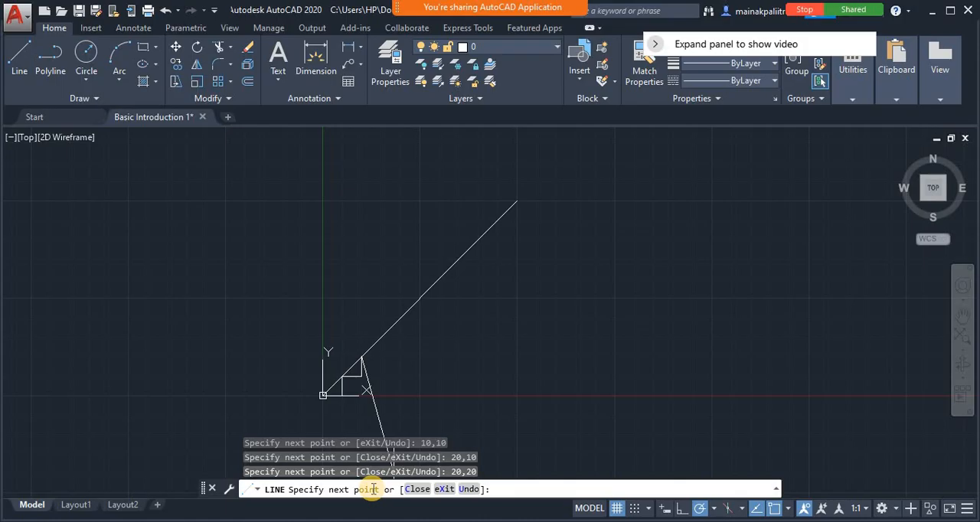
text(30,)
text(20)
key(Return)
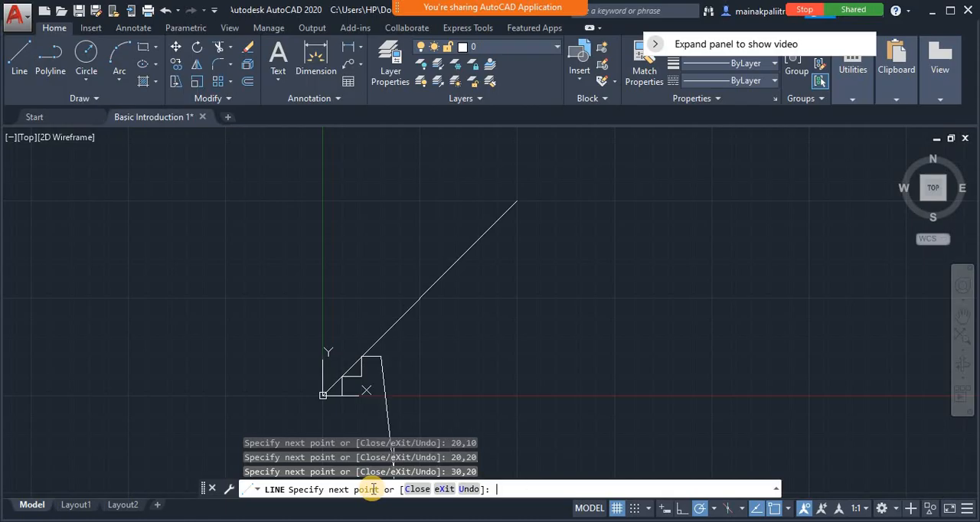
Complete the stepped outline through the absolute coordinates 30,30, 40,30 and 40,40, and end the Line command
text(30,30)
key(space)
text(40,30)
key(space)
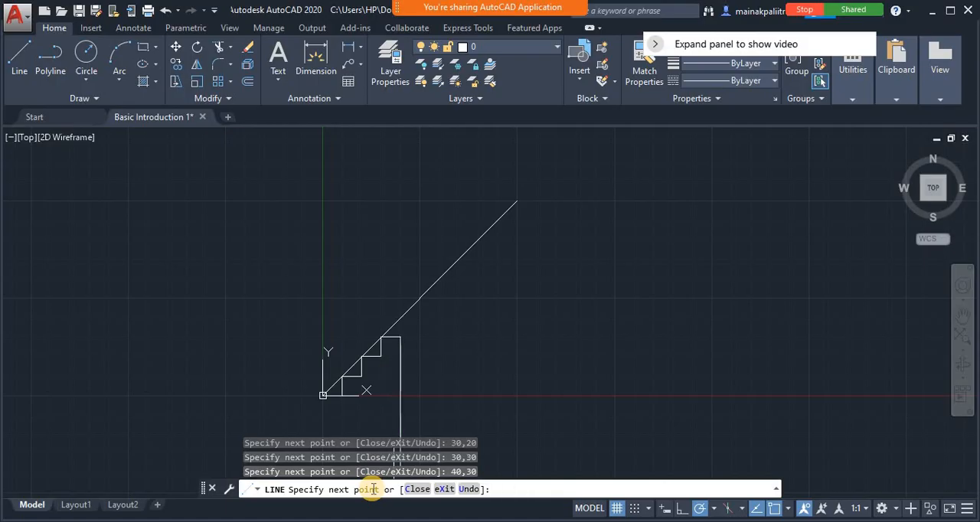
text(40,40)
key(Return)
key(Return)
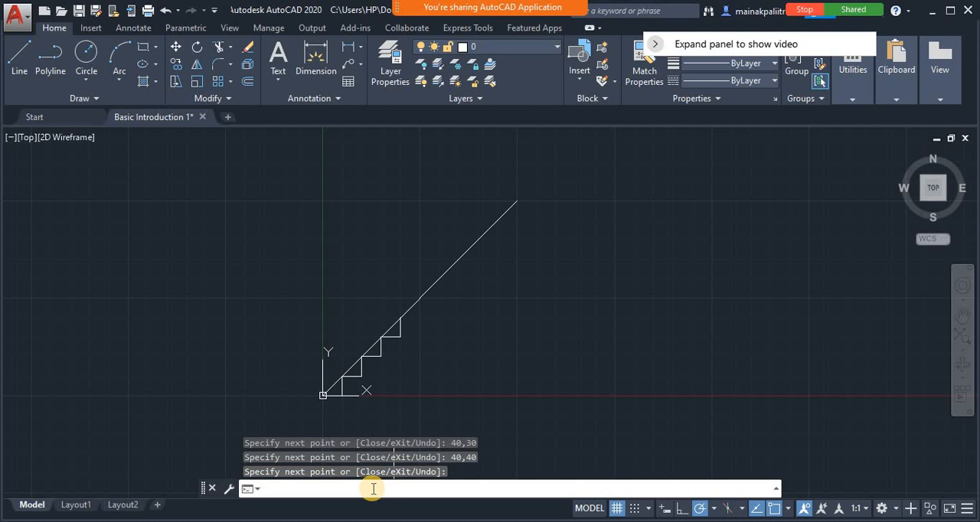
text(l)
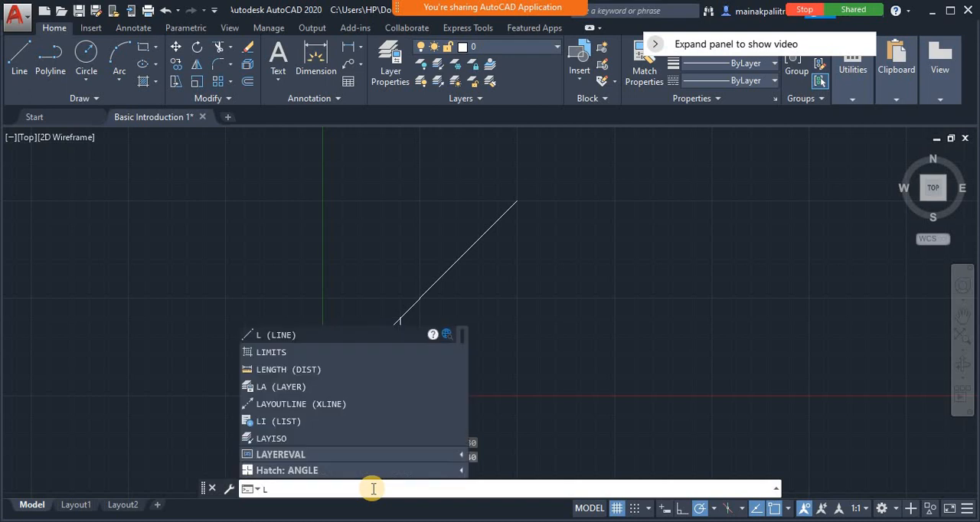
key(Return)
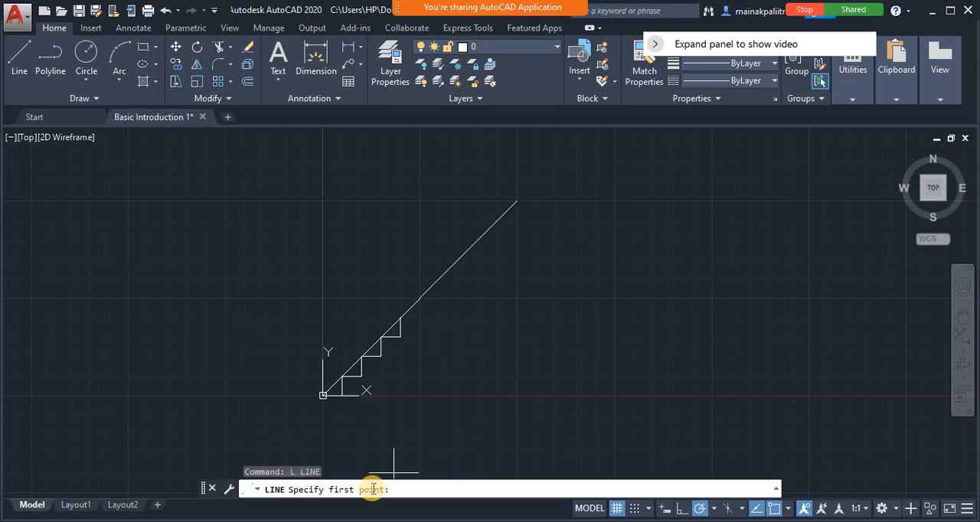
text(50,0)
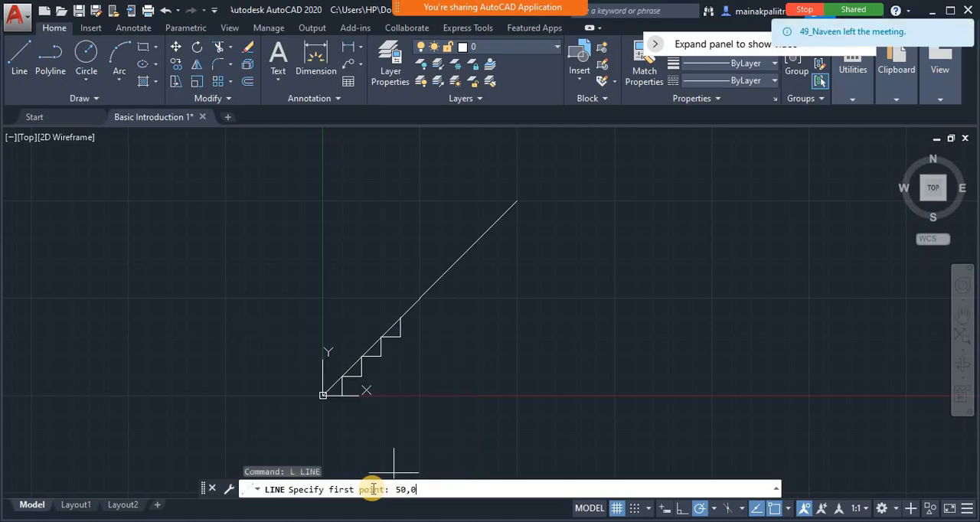
key(Return)
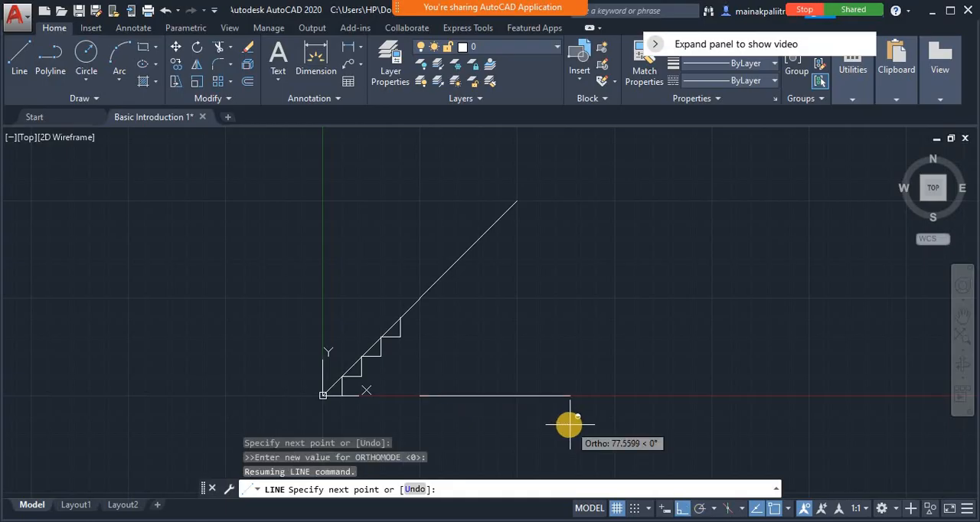
text(@)
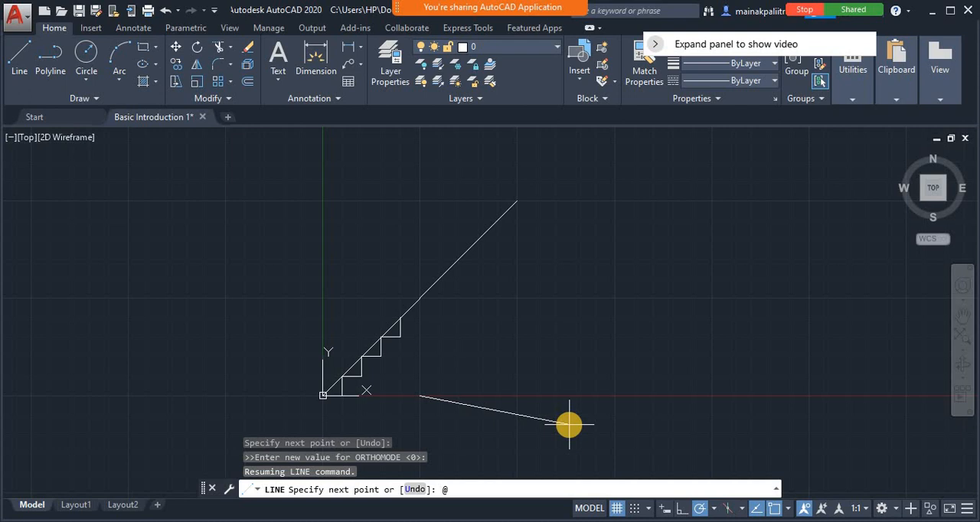
text(10,)
text(0)
key(Return)
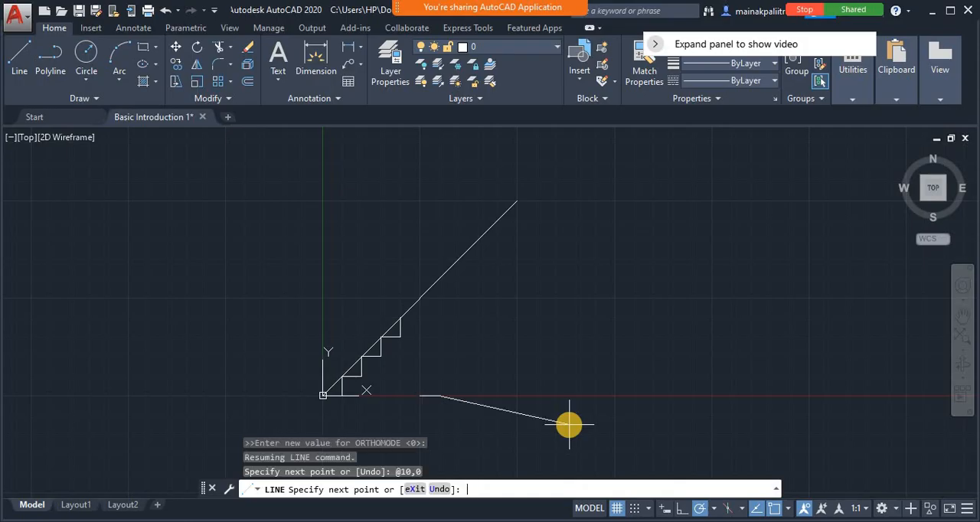
text(@0,10)
key(Return)
text(@)
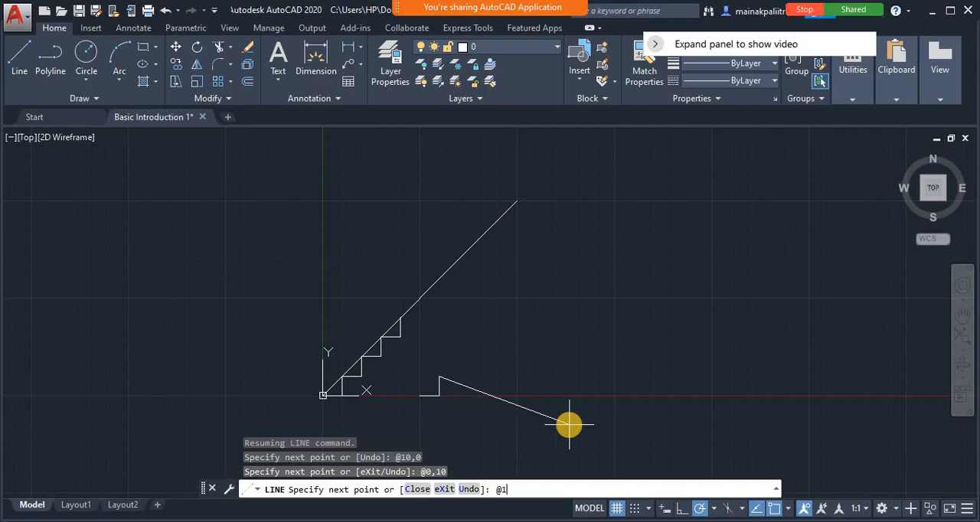
text(10,0)
key(Return)
text(@0,10)
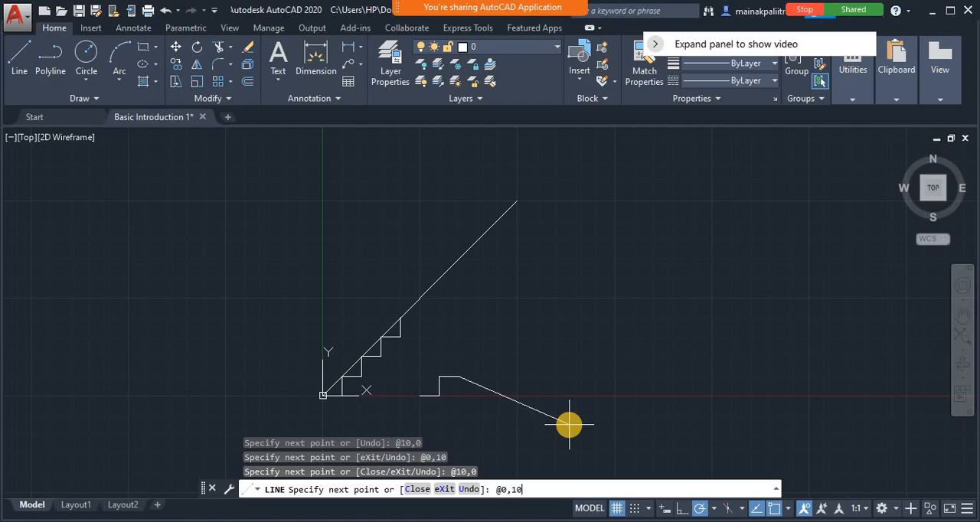
key(Return)
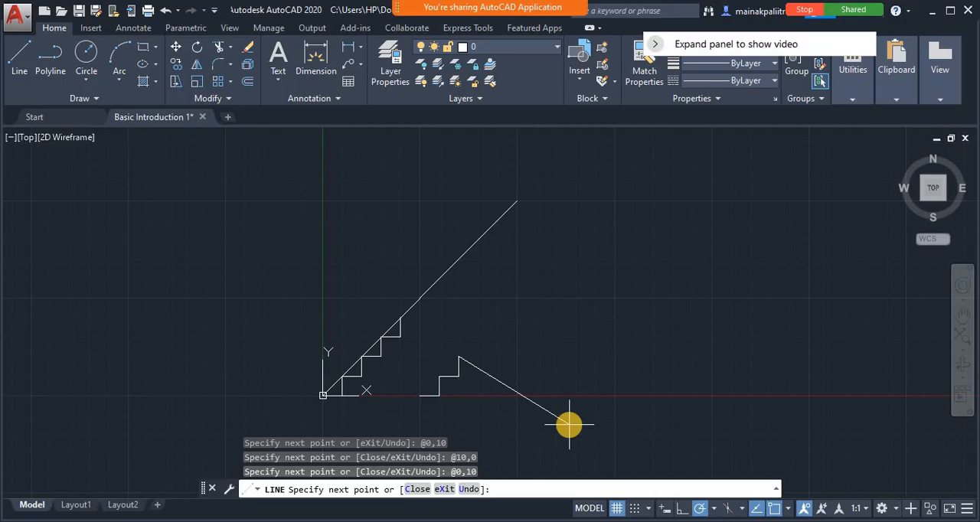
text(@10,0)
key(Return)
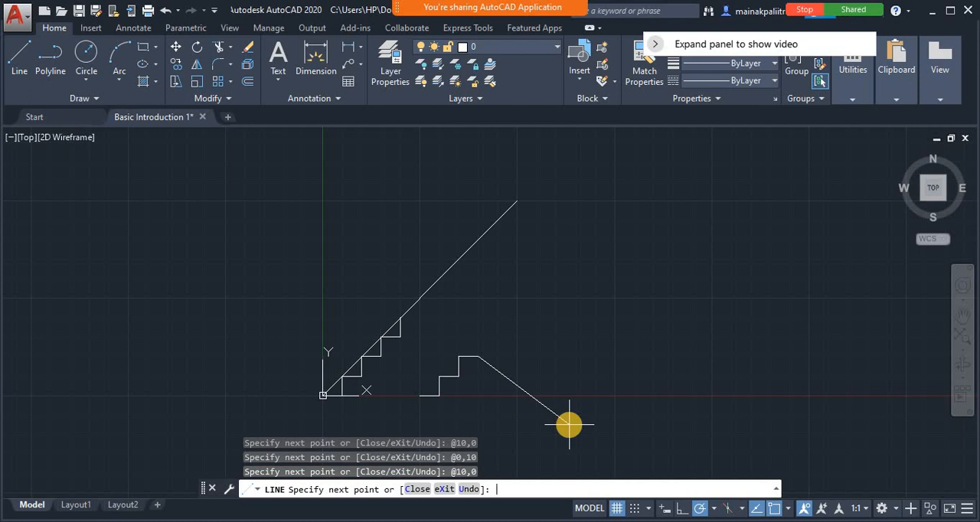
text(@0,10)
key(Return)
text(@)
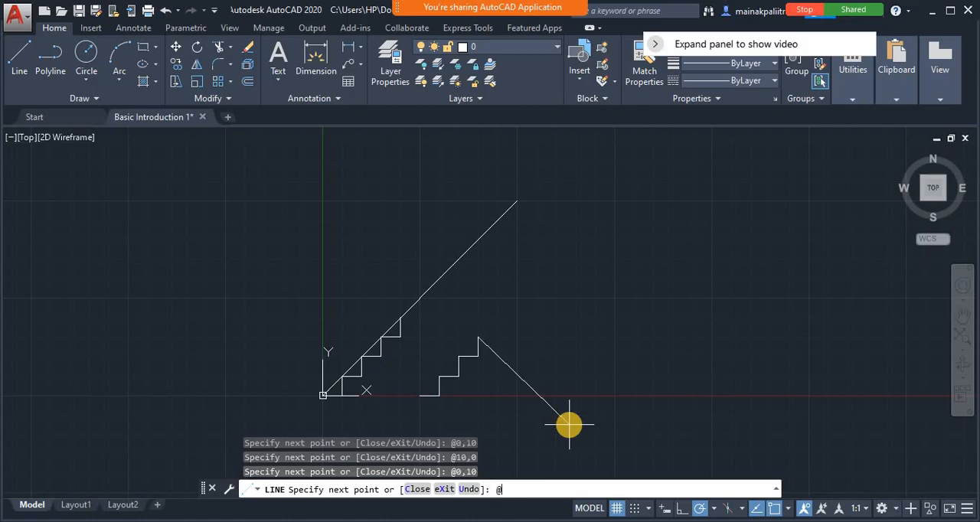
text(10,0)
key(Return)
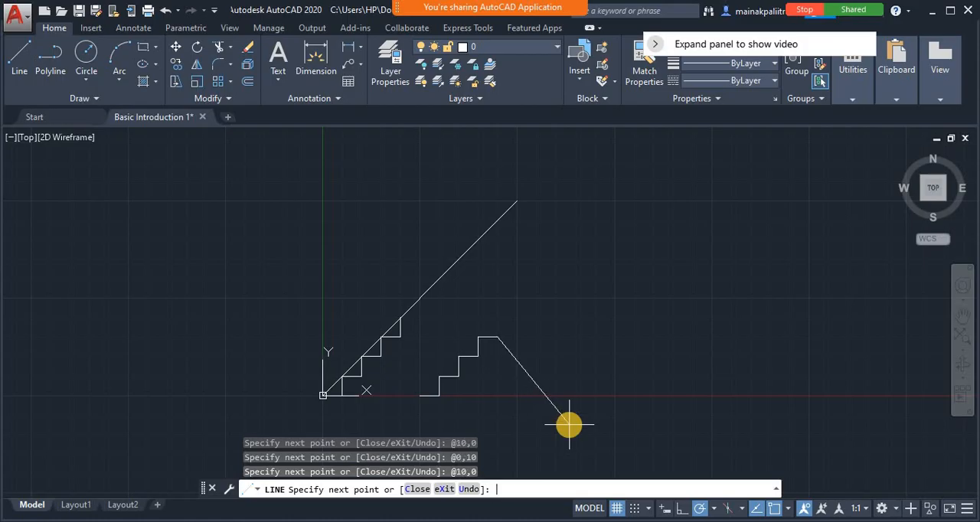
text(@0,10)
key(Return)
text(@1)
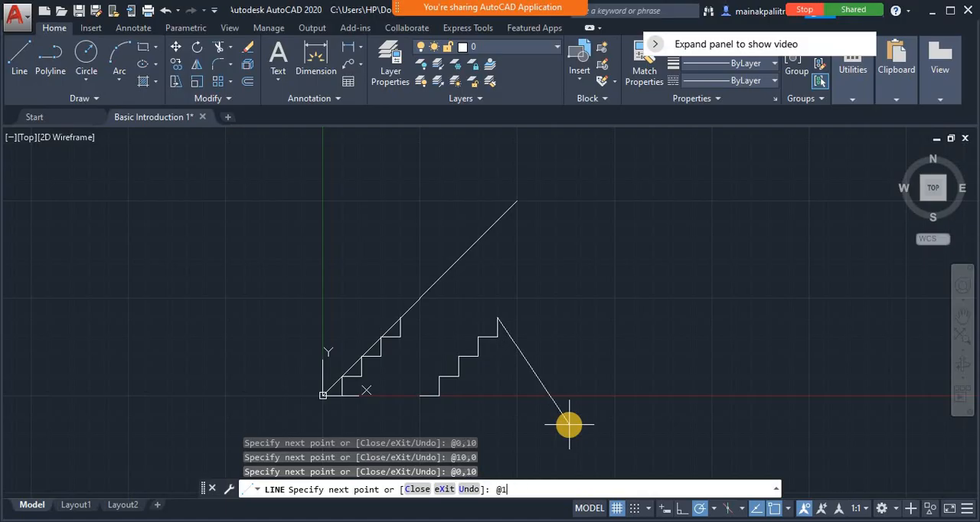
text(0,0)
key(Return)
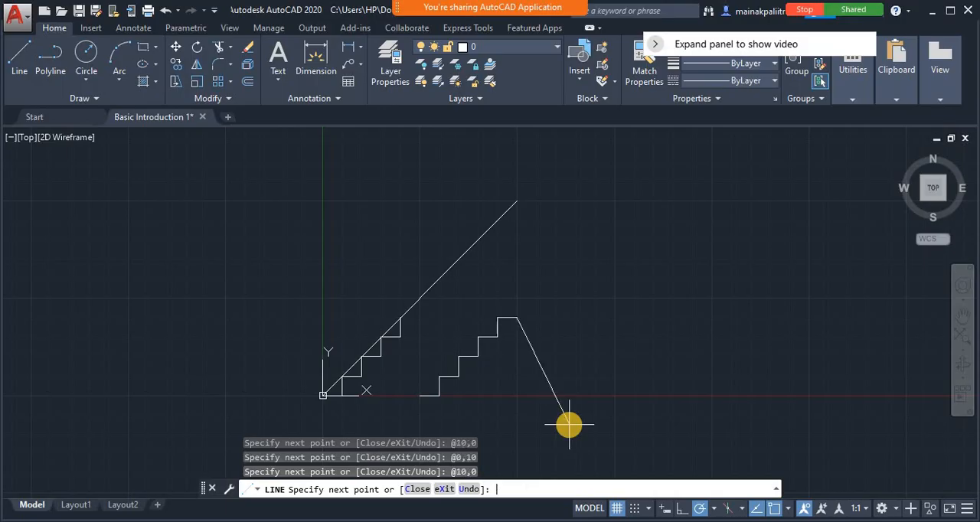
key(Return)
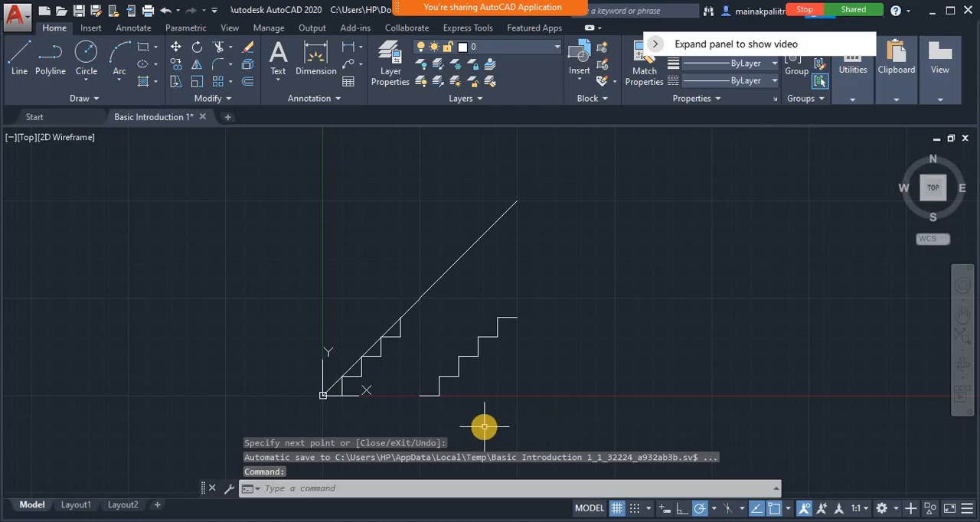
Draw a line from 100,0 to the absolute polar coordinate 100<90
text(l)
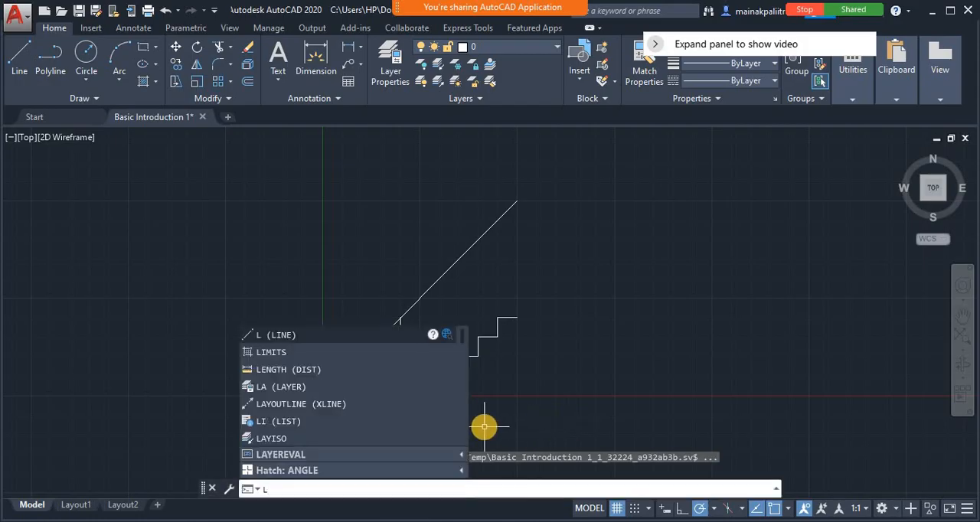
key(Return)
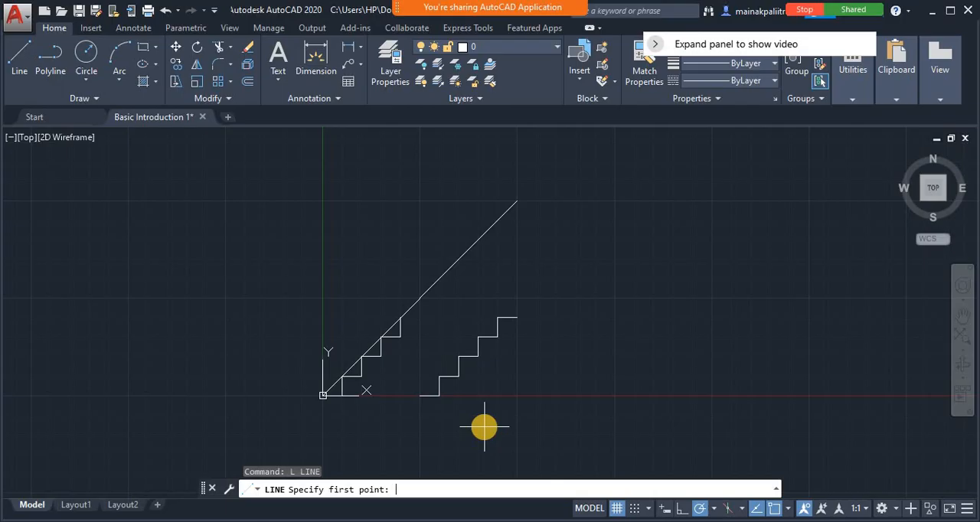
text(100,0)
key(Return)
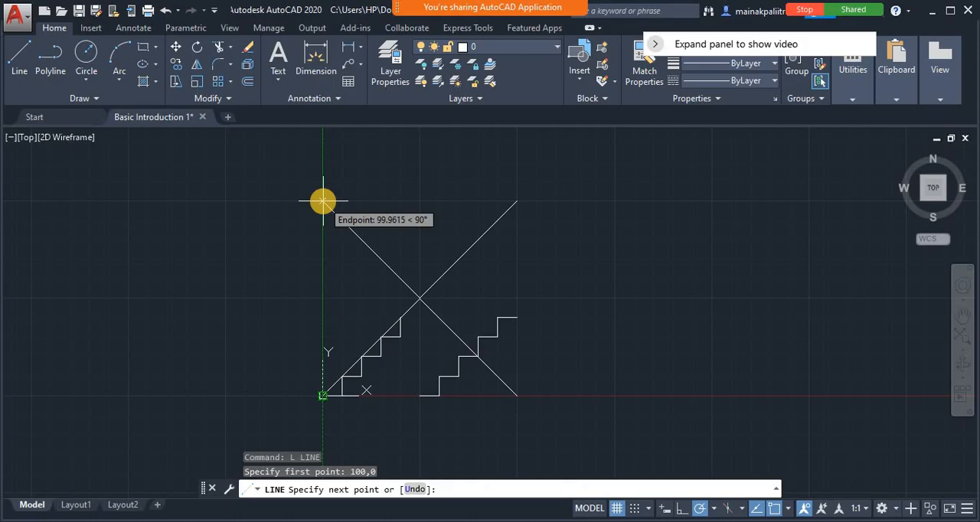
text(100<90)
key(Return)
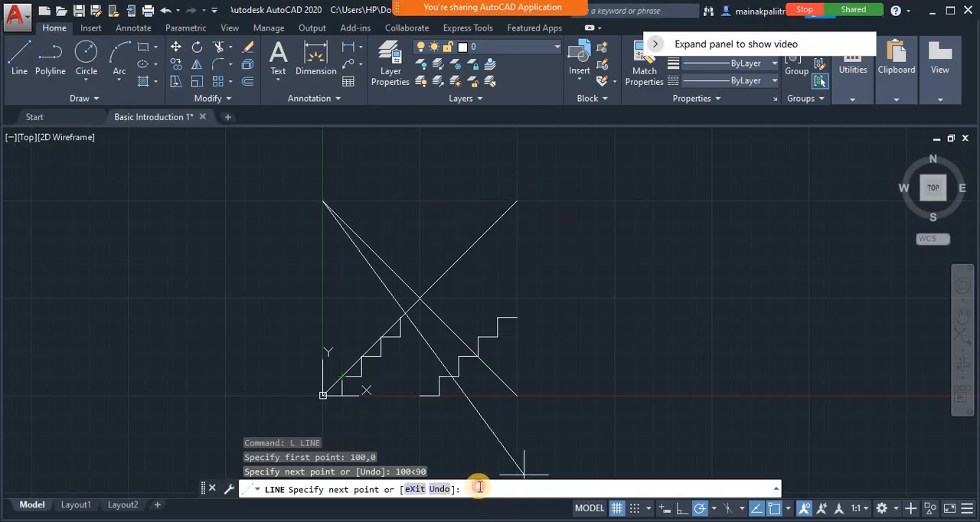
text(@)
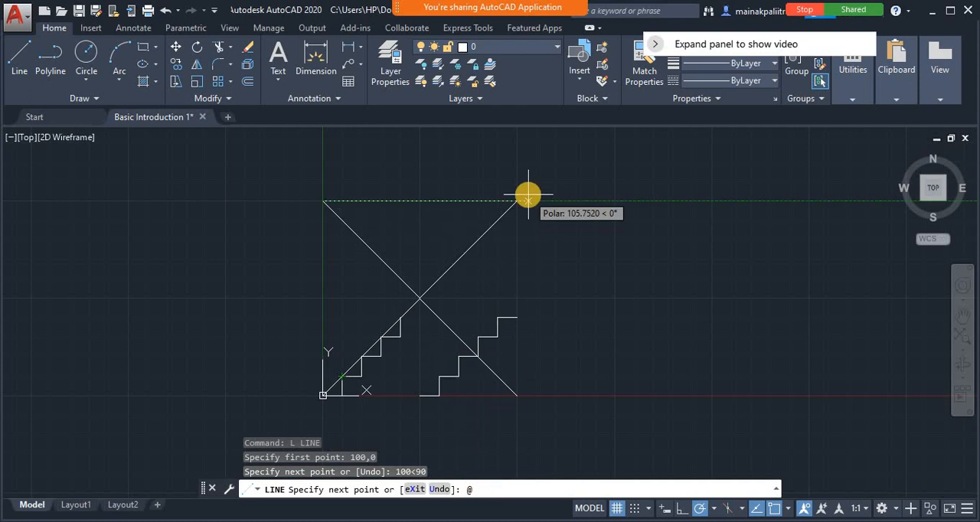
text(100<0)
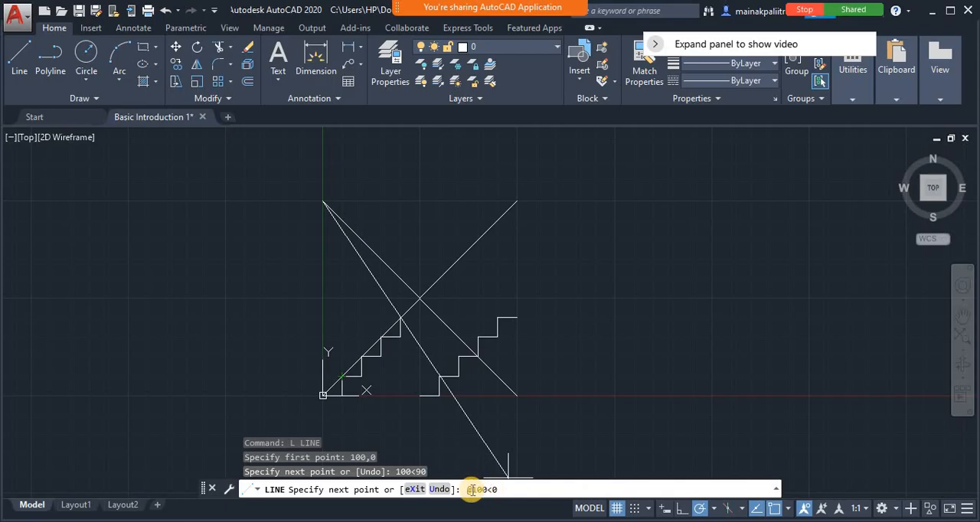
key(BackSpace)
text(0)
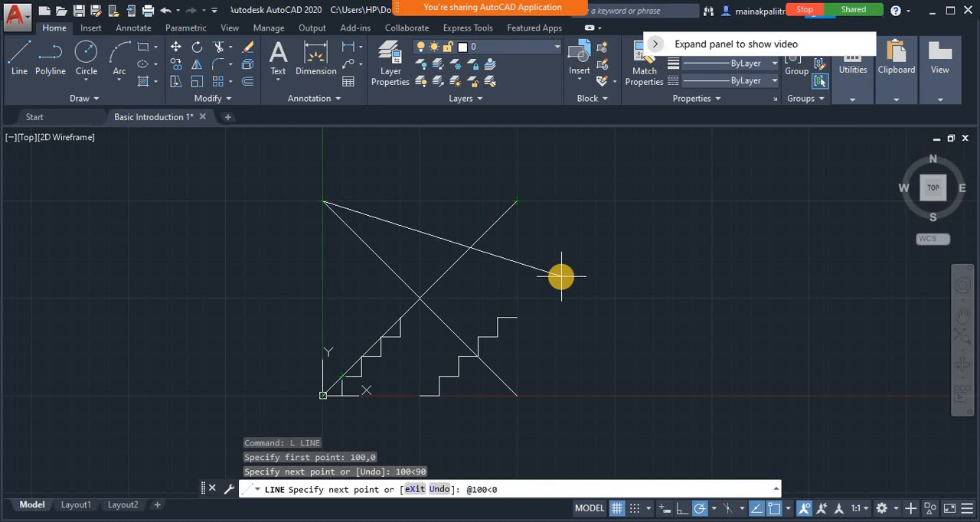
key(Return)
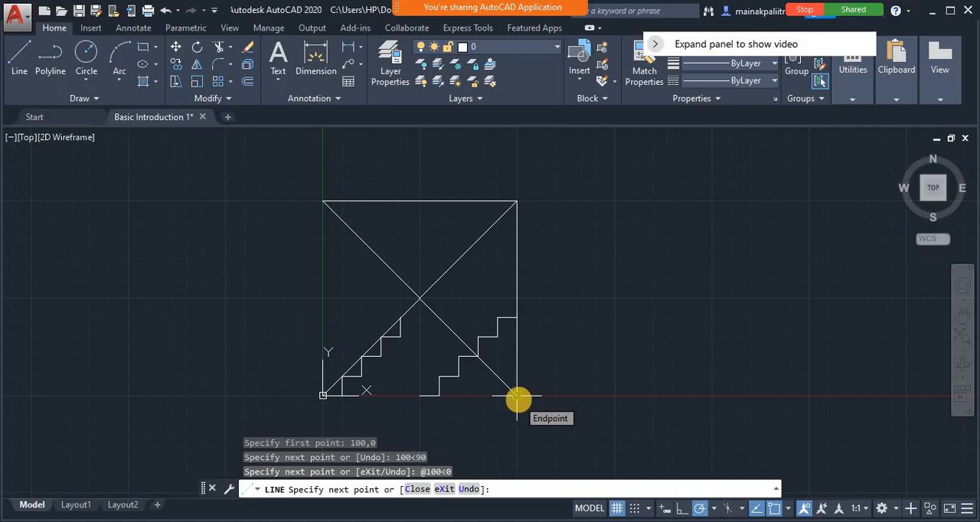
text(@)
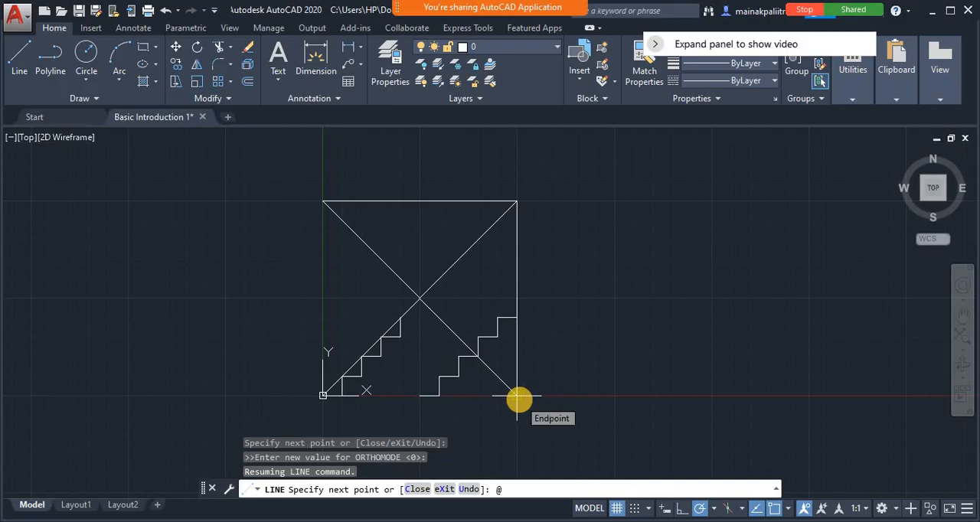
text(100<-90)
key(Return)
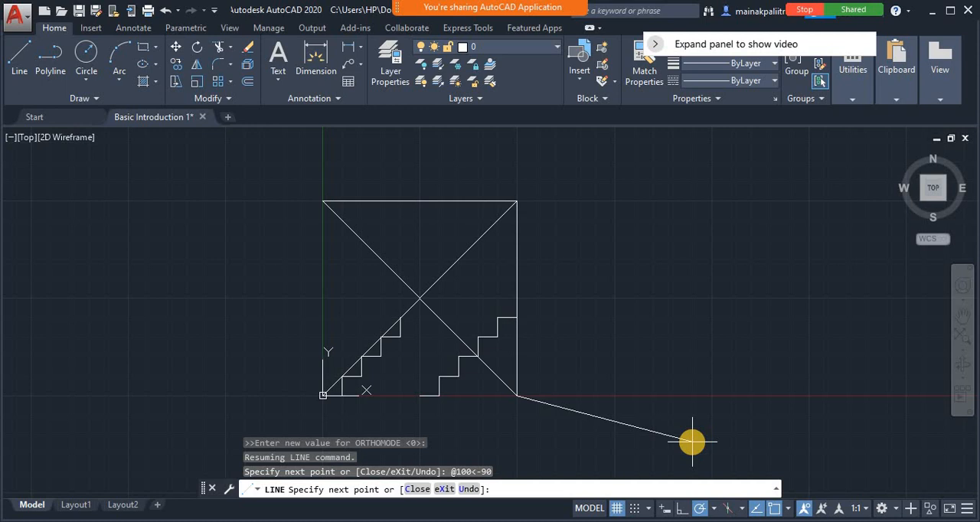
key(Return)
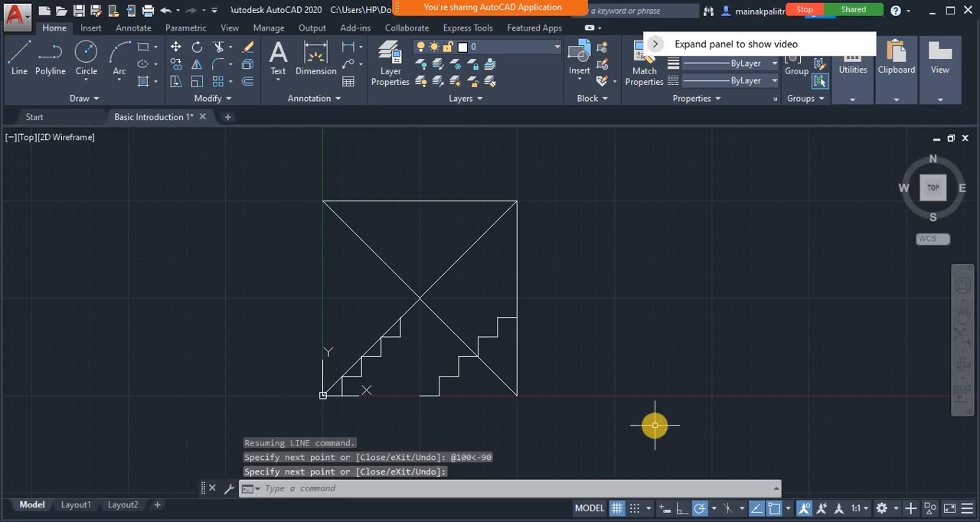
Start a third staircase with the Line command at 150,0, turning Ortho mode on for a 10-unit segment along positive X
text(L)
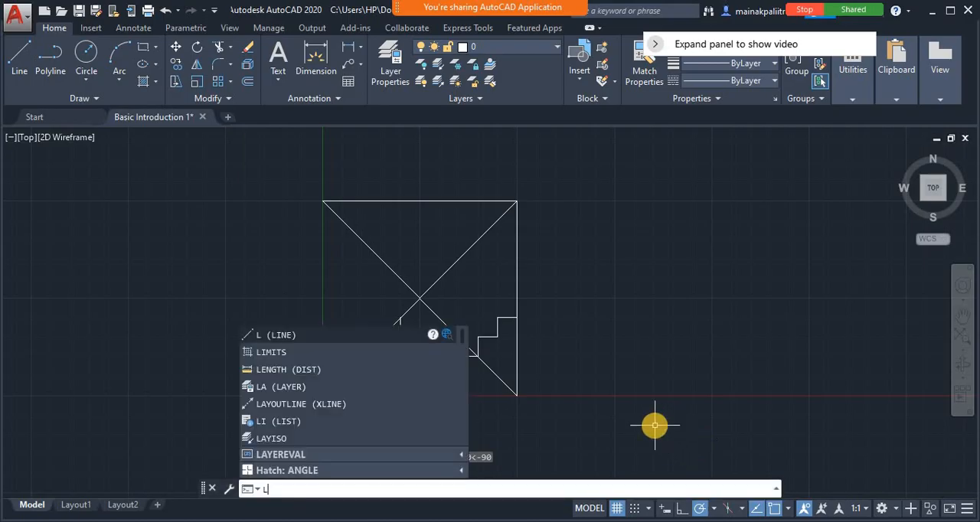
key(Return)
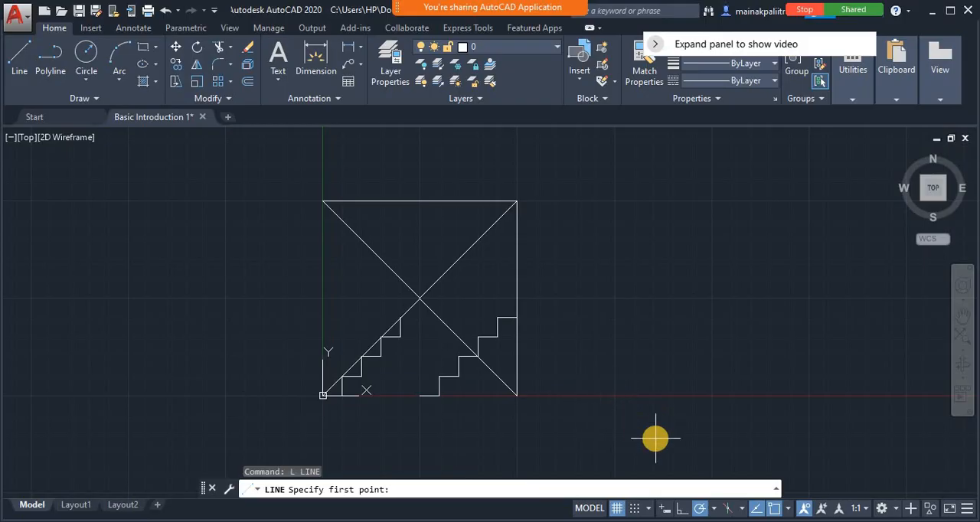
text(150,0)
key(Return)
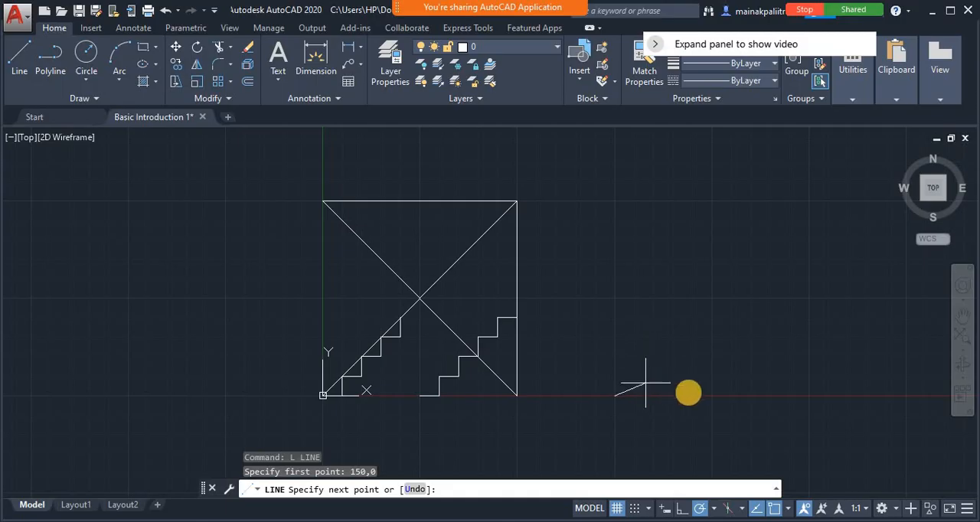
click(681, 511)
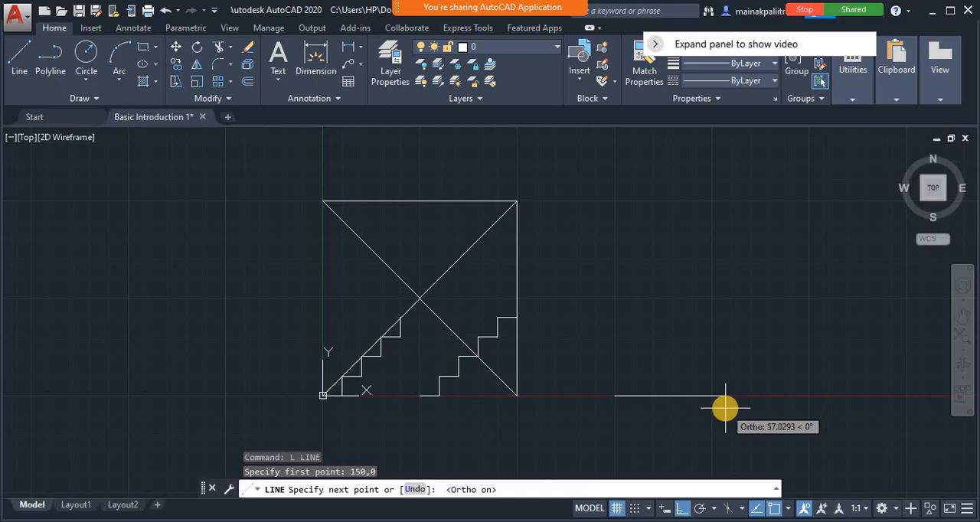
text(10)
key(Return)
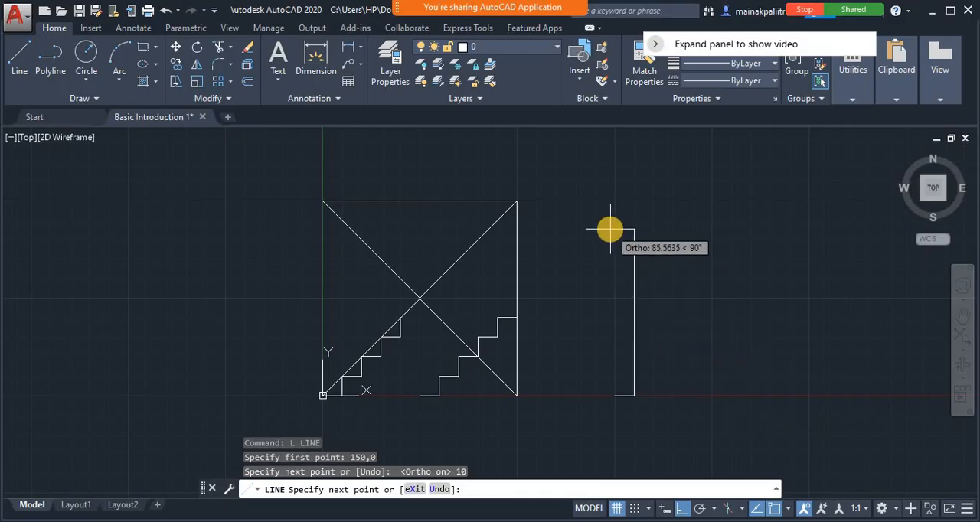
text(10)
Continue the third staircase with 10-unit Ortho segments going up, right, up, right and up
key(Return)
text(1)
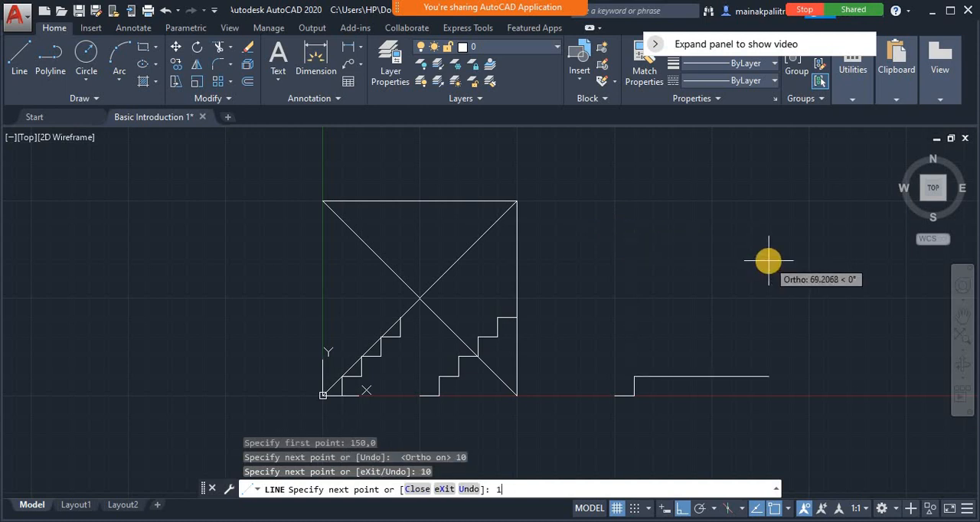
text(0)
key(Return)
text(1)
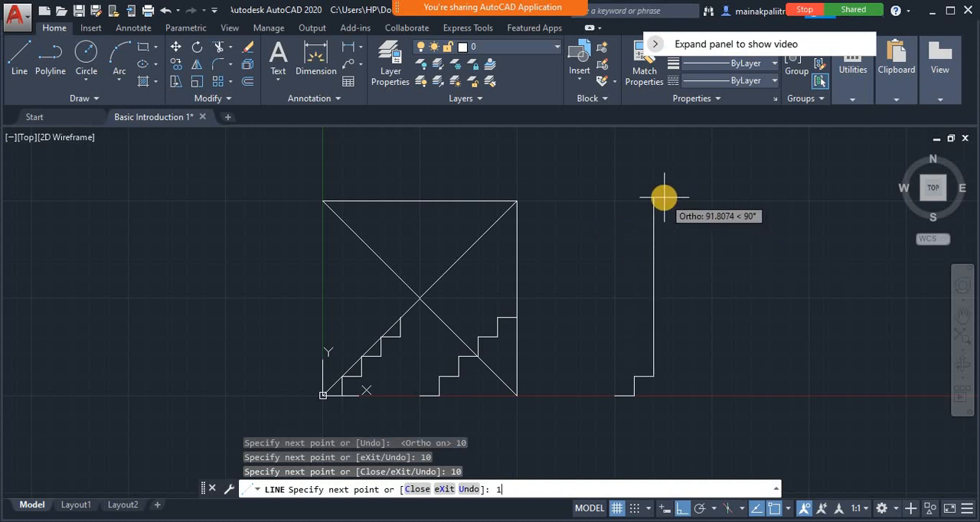
text(0)
key(Return)
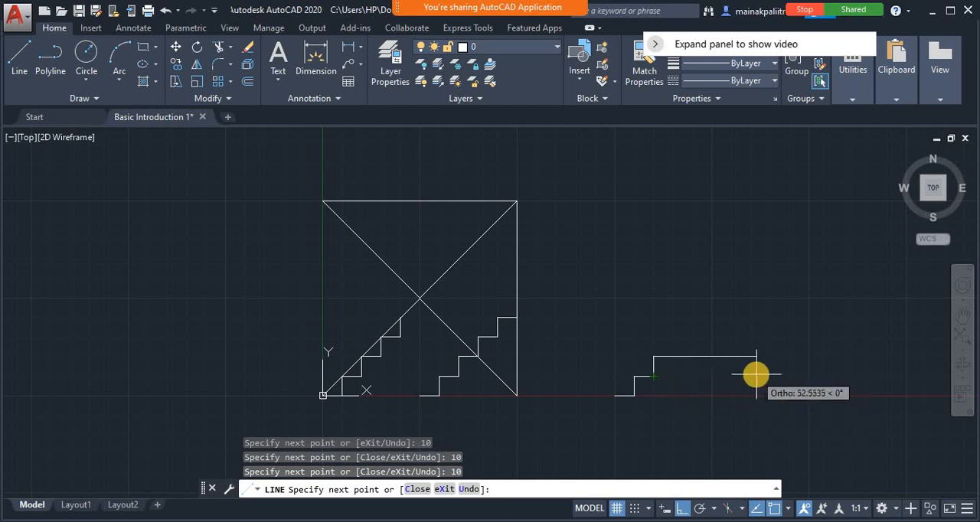
text(10)
key(Return)
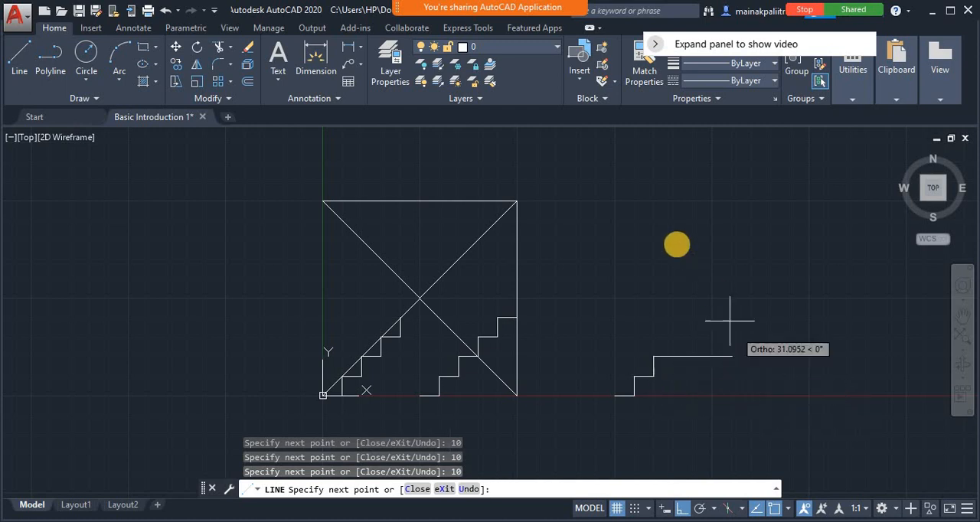
text(10)
key(Return)
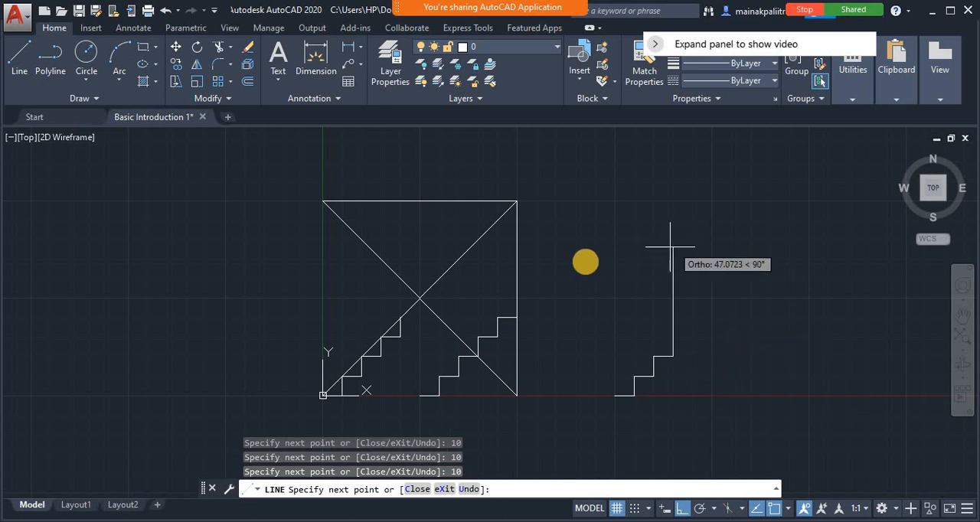
Step the outline back toward the start point's X position with 10-unit segments going left, up, left, up and left
text(10)
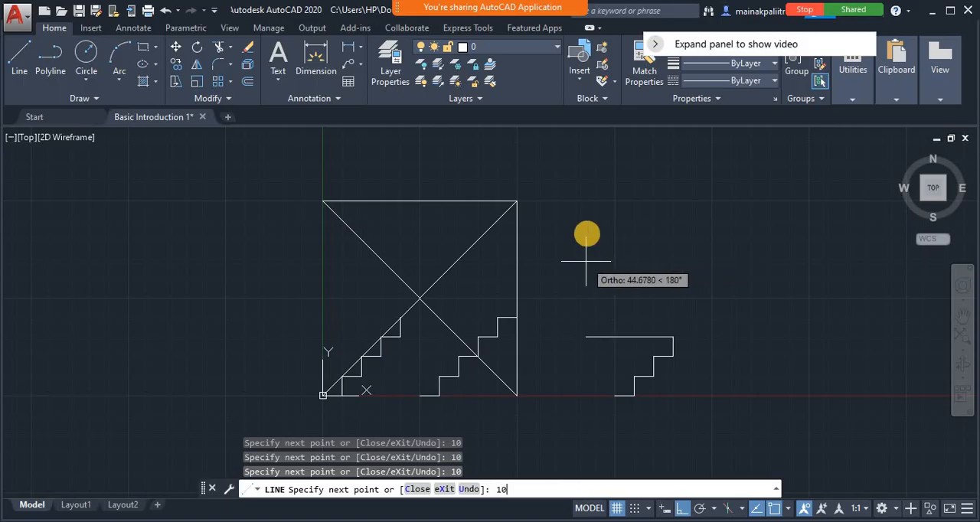
key(Return)
text(10)
key(Return)
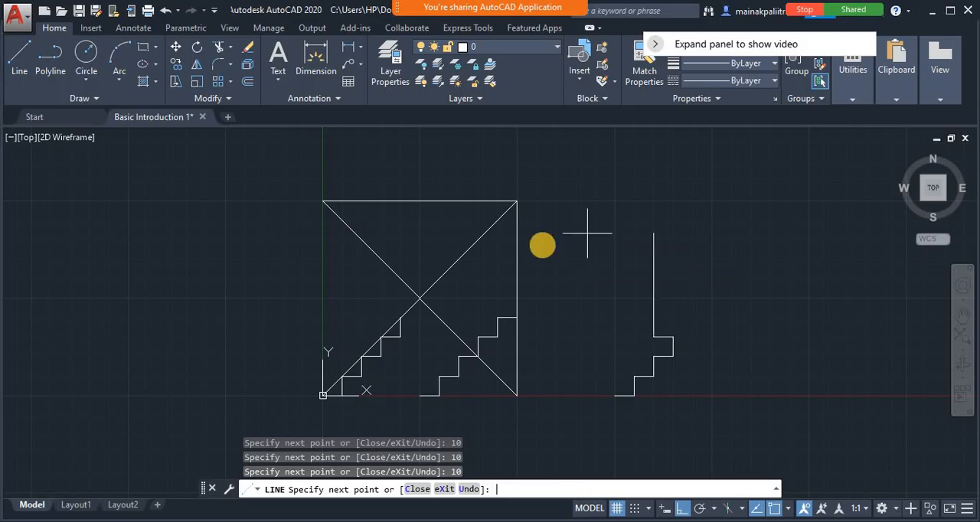
text(10)
key(Return)
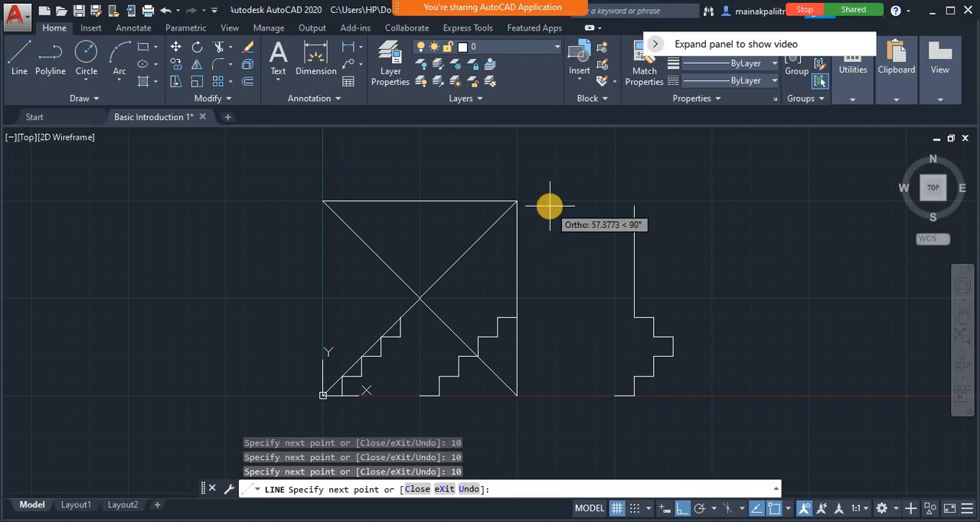
text(10)
key(Return)
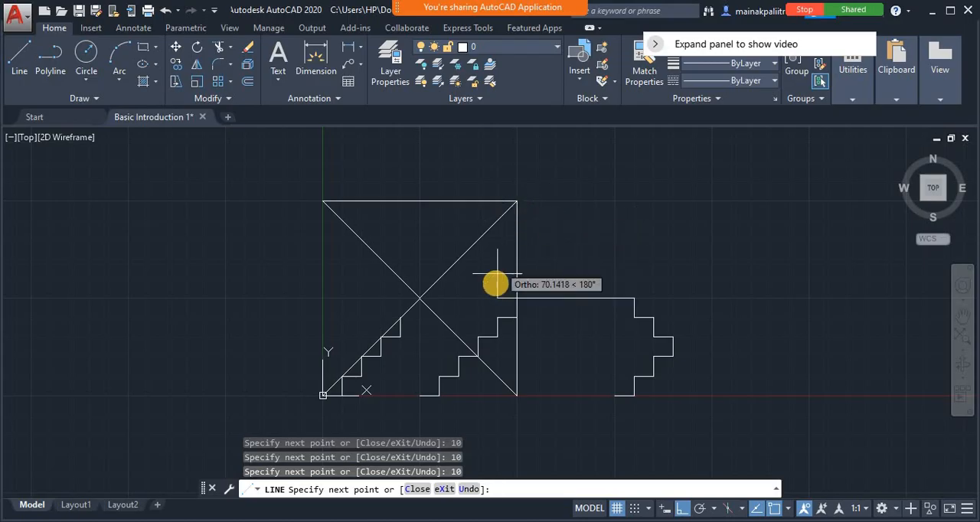
text(10)
key(Return)
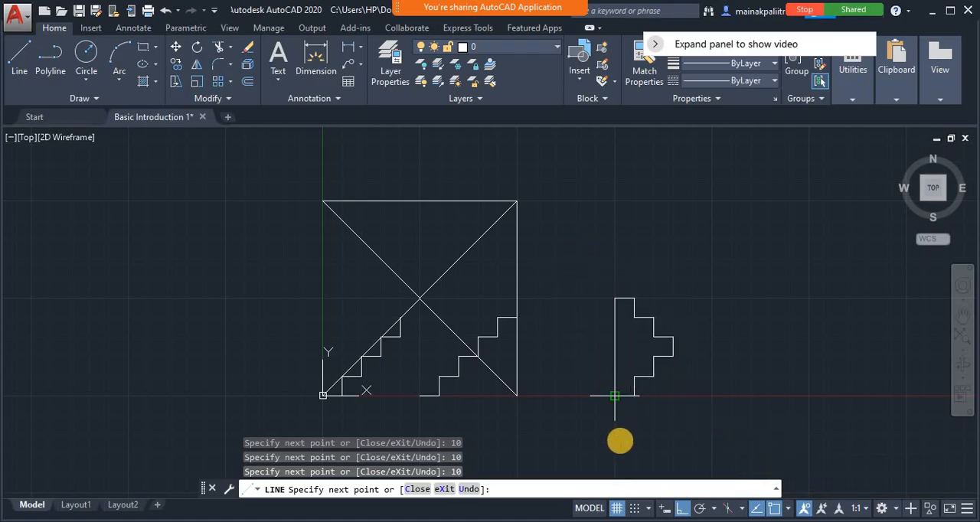
Close the stepped outline at the absolute coordinate 150,0 and end the Line command
text(1)
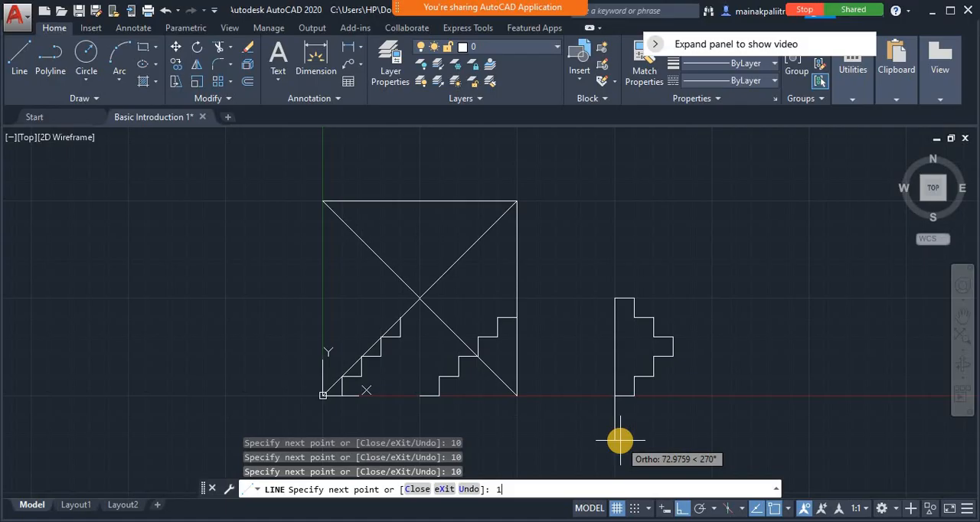
text(50,0)
key(Return)
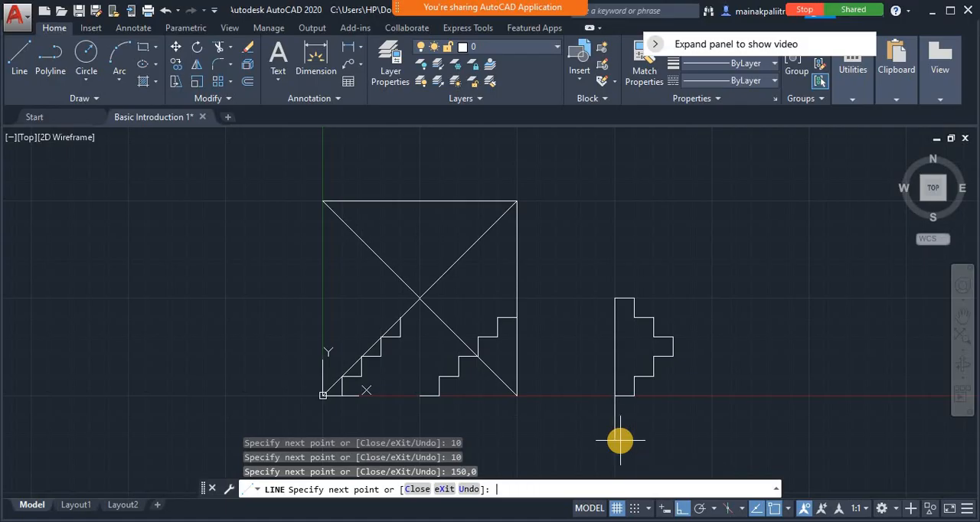
key(Return)
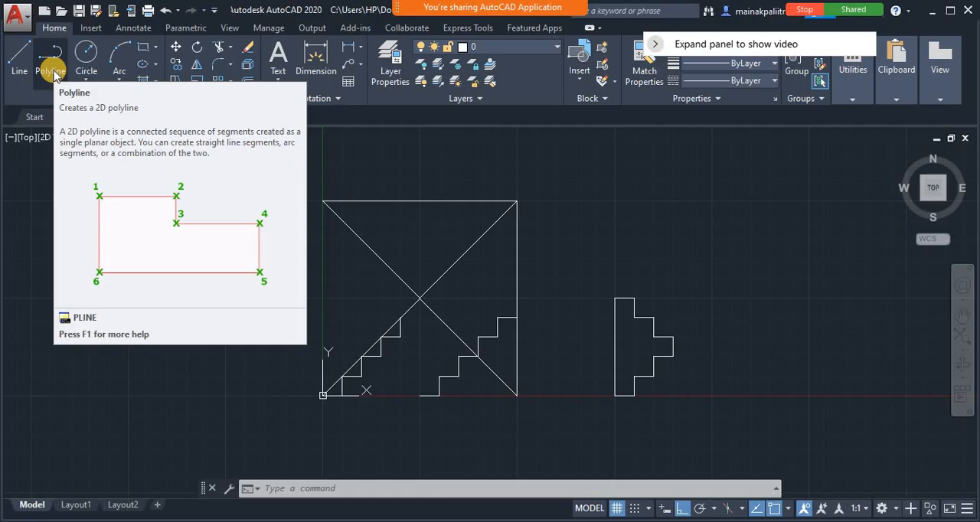
Start a polyline in the empty area left of the Y axis with freehand Ortho segments going up, right, up, right and down
click(289, 488)
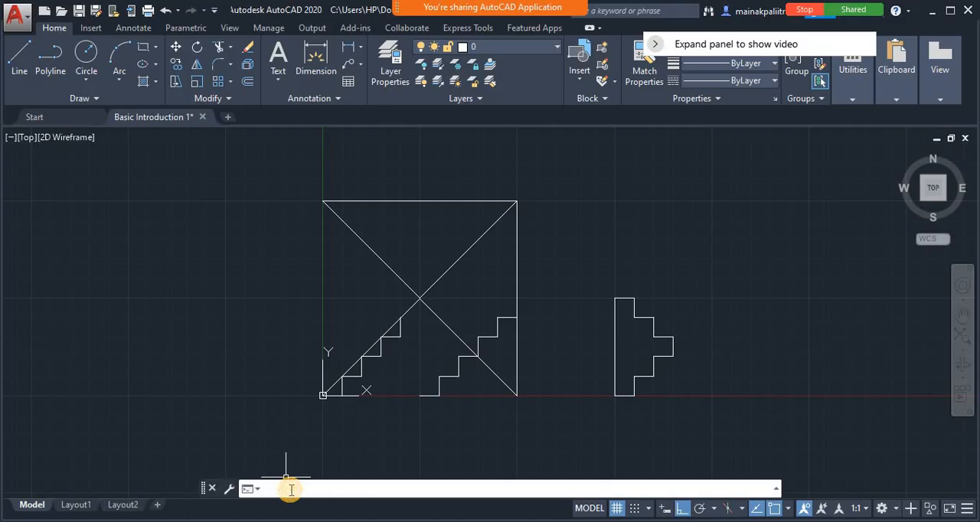
text(PL)
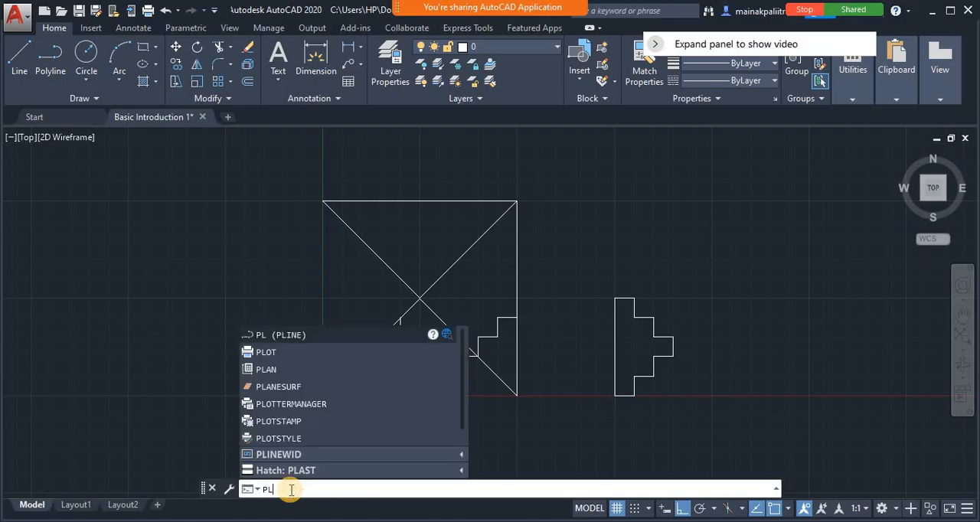
key(Return)
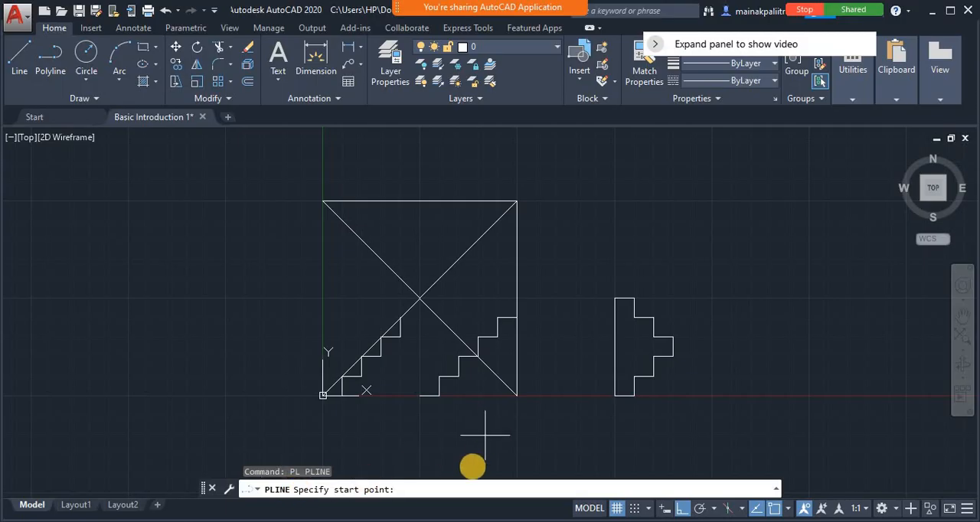
click(49, 329)
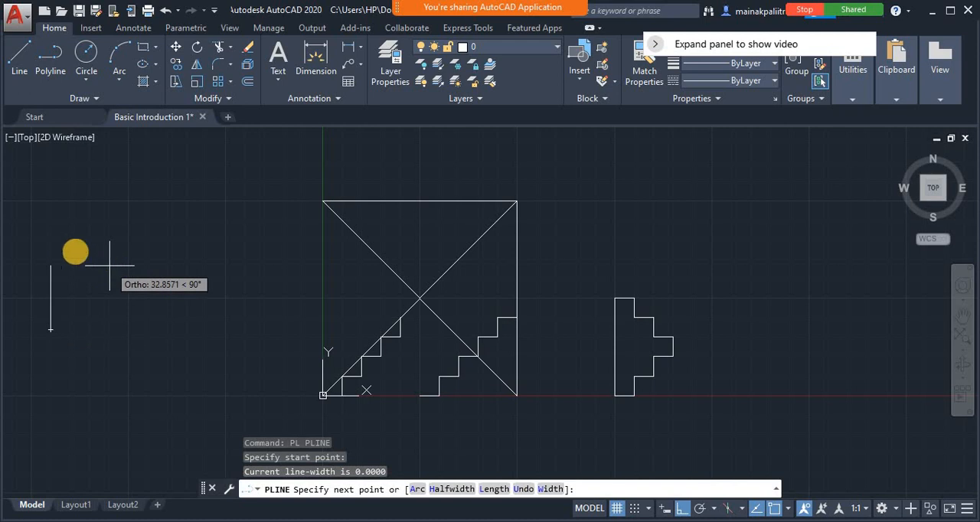
click(61, 267)
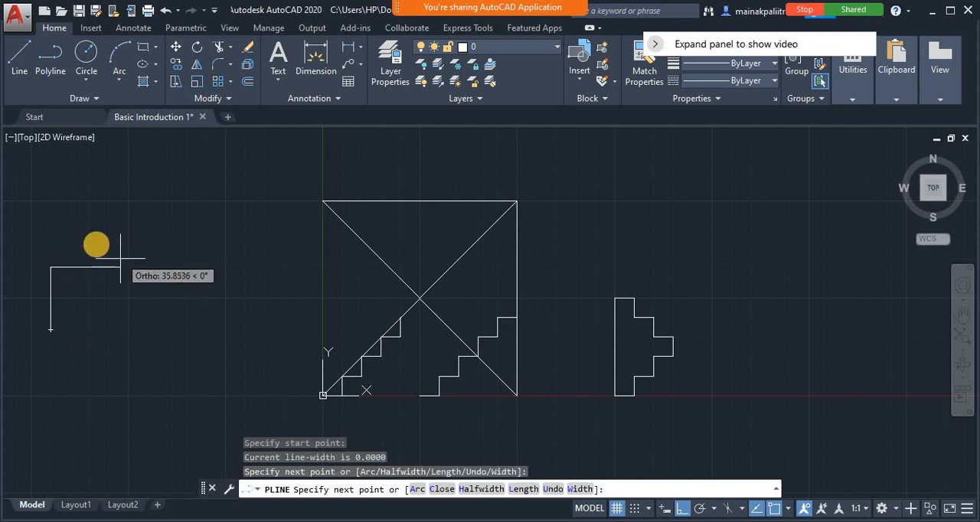
click(96, 226)
click(106, 215)
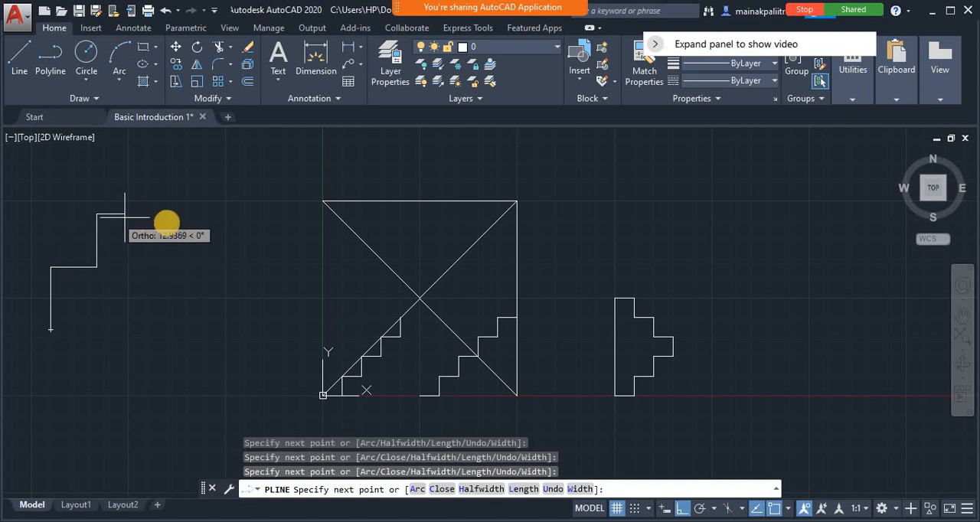
click(157, 244)
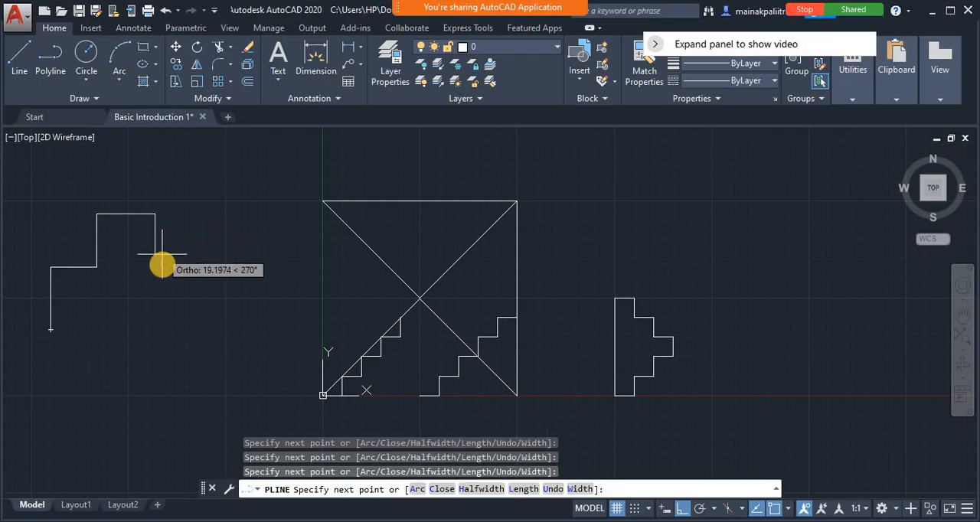
click(157, 294)
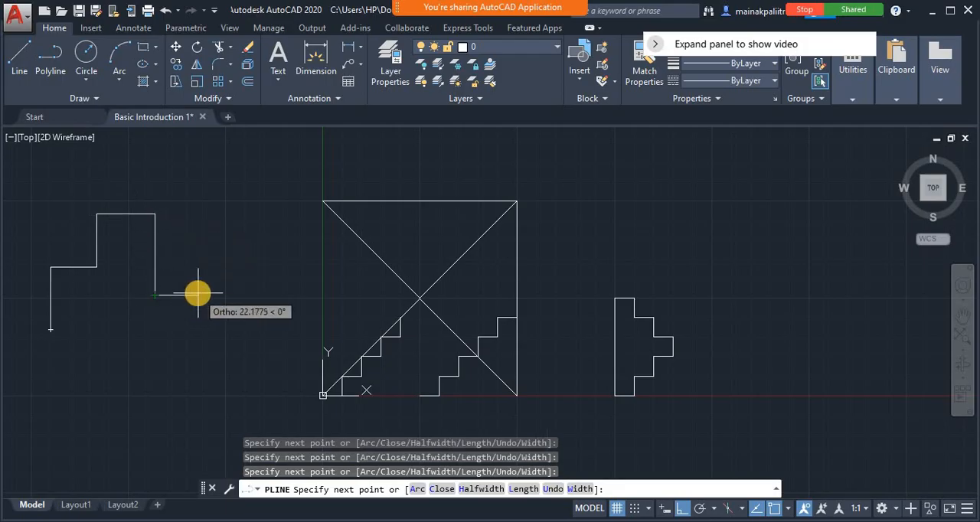
Turn Ortho off and add two sloped segments to the polyline, one rising and one short one descending toward the Y axis
click(681, 509)
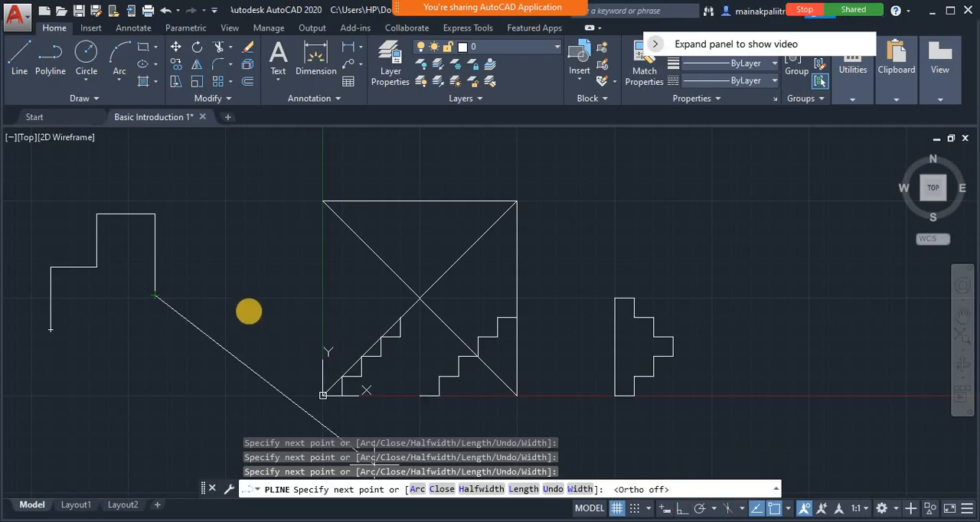
click(221, 258)
click(243, 279)
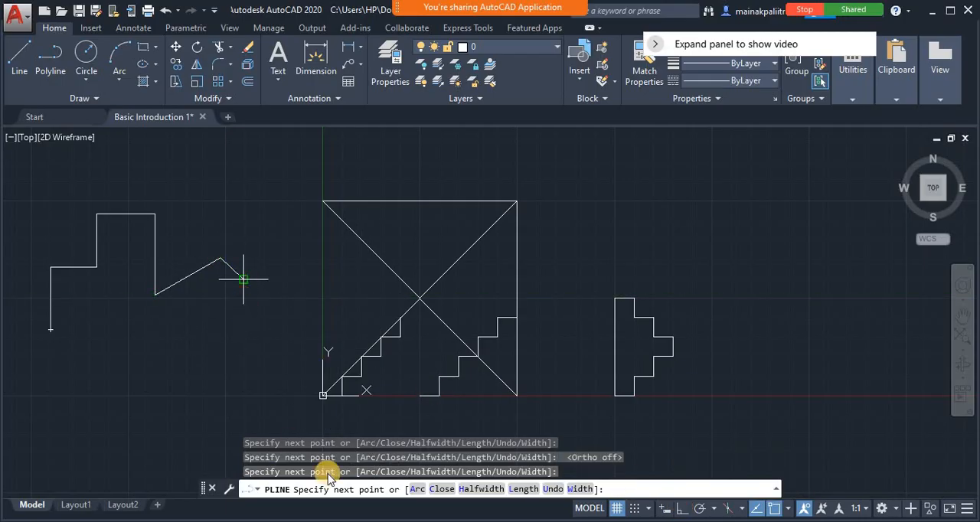
Continue the polyline with the Arc option, chaining curved segments back to its start point, and end the command
click(415, 490)
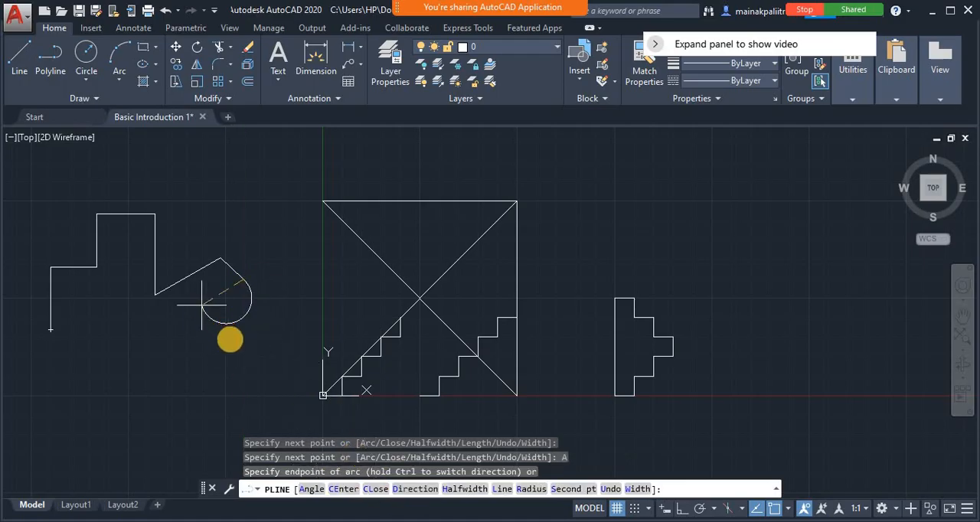
click(243, 352)
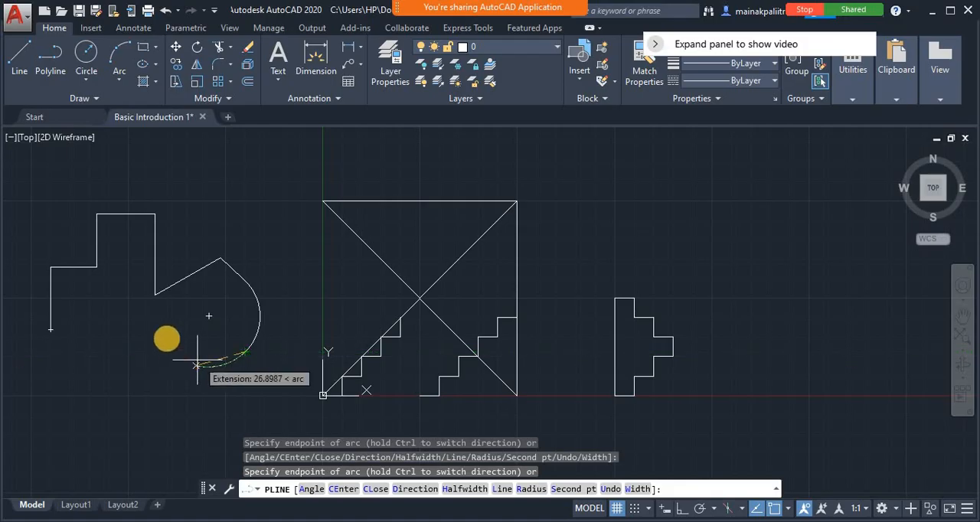
click(160, 331)
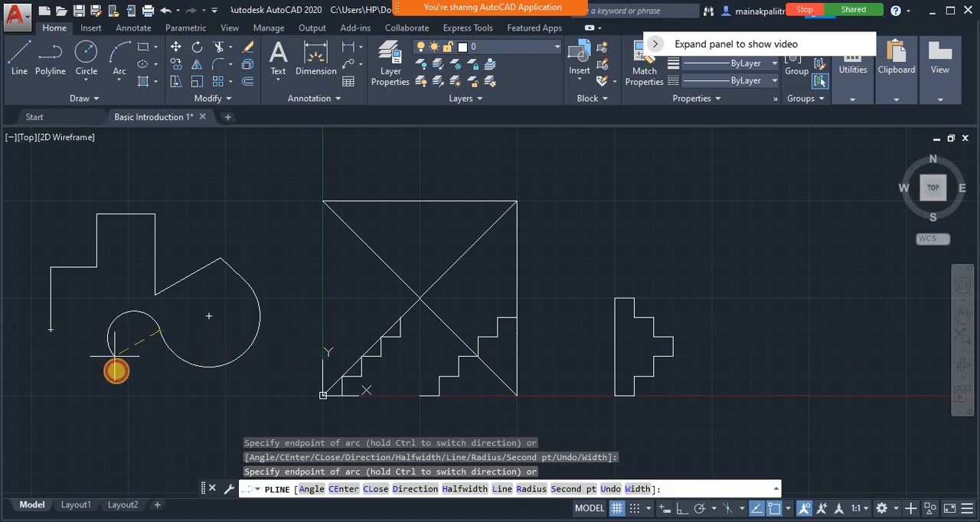
click(75, 352)
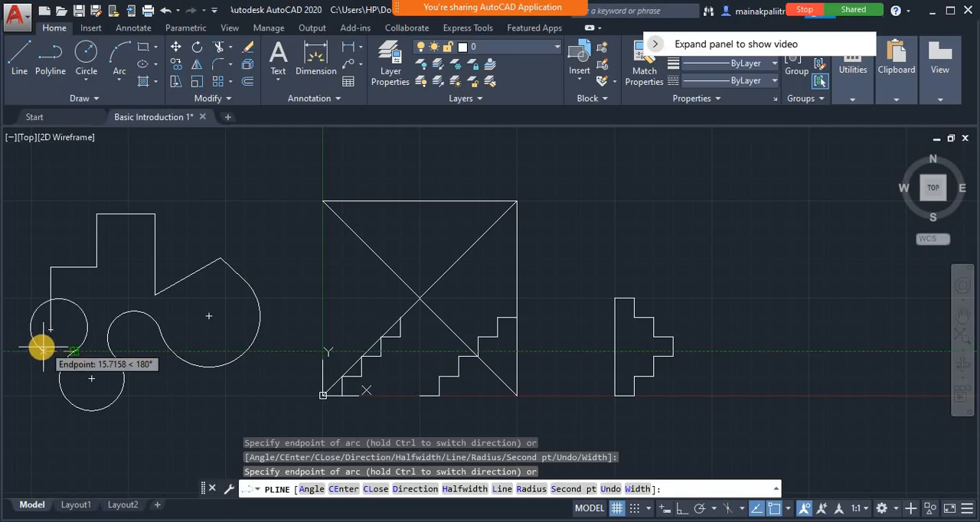
click(48, 330)
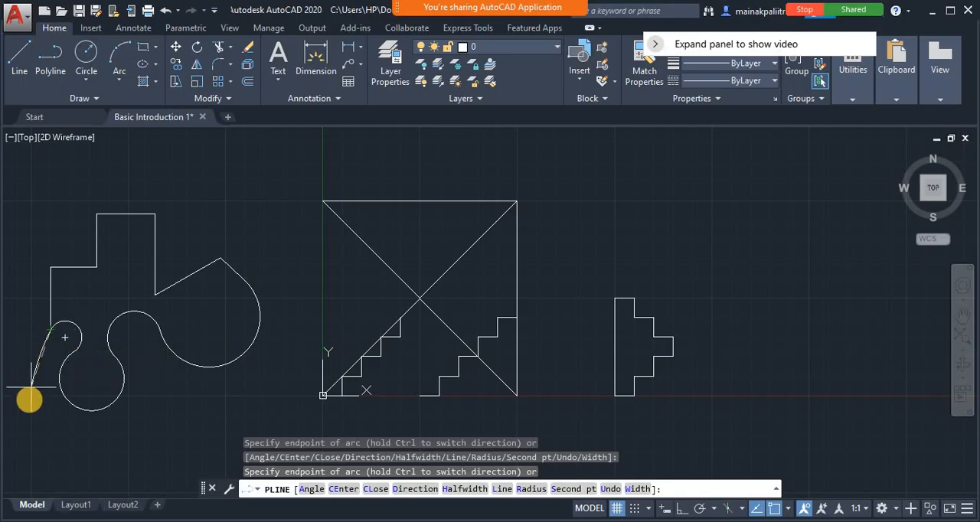
key(Return)
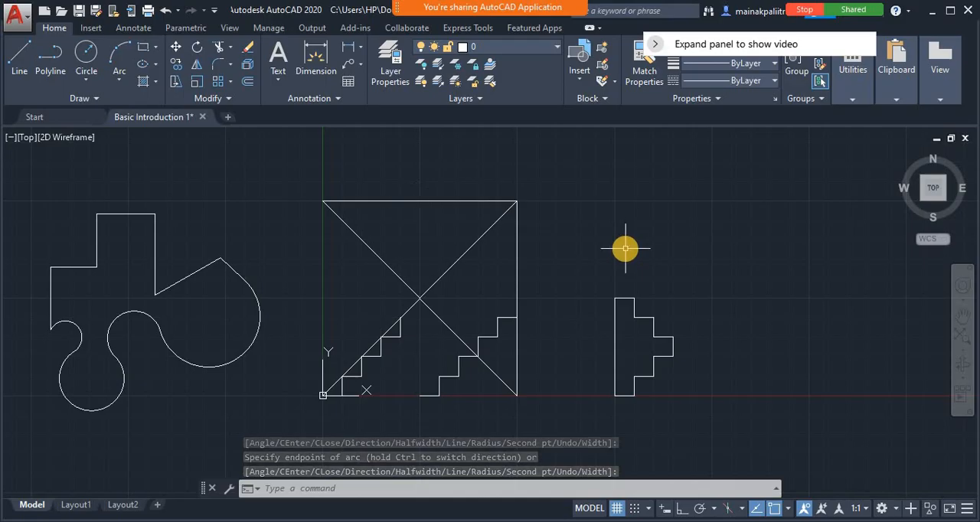
text(l)
key(Return)
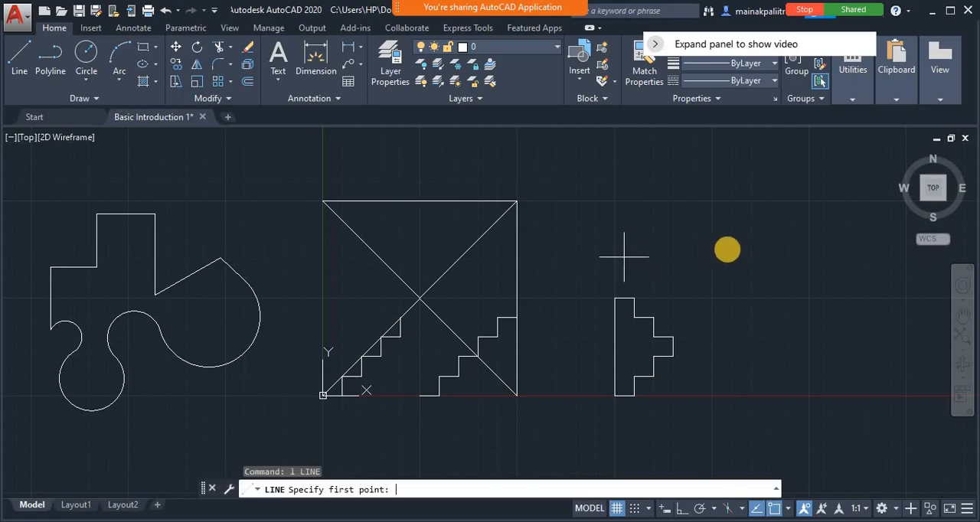
click(721, 267)
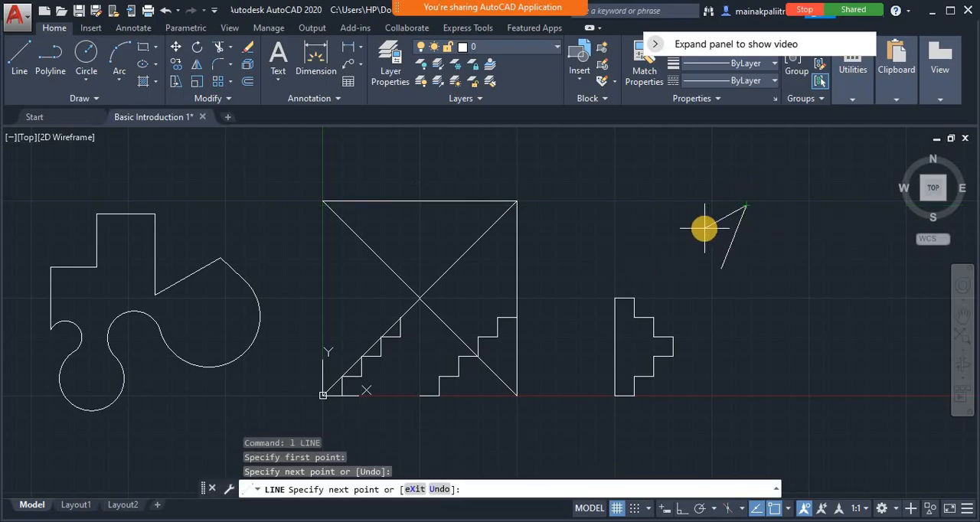
key(Escape)
text(u)
key(Return)
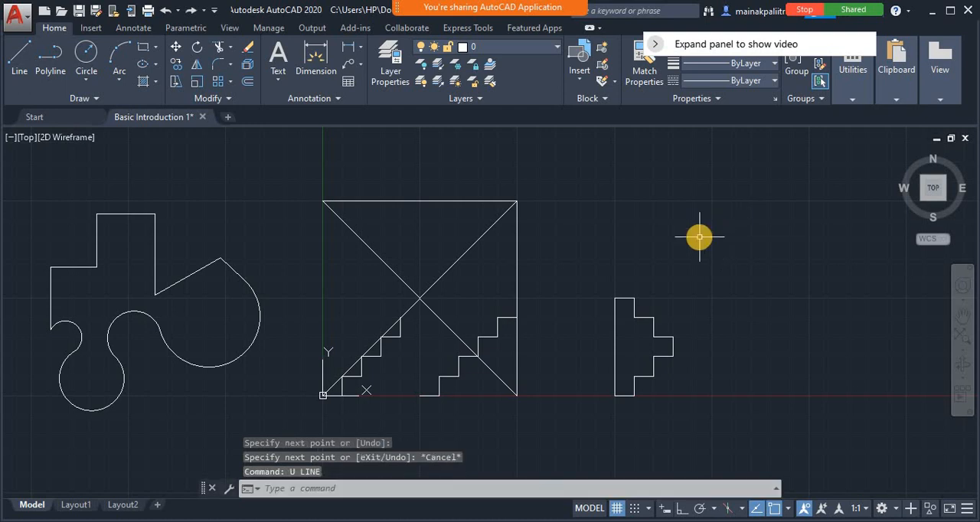
Start a line chain in the empty area beyond the stepped outline with freehand segments going up, right, up, right and down
text(l)
key(Return)
click(728, 338)
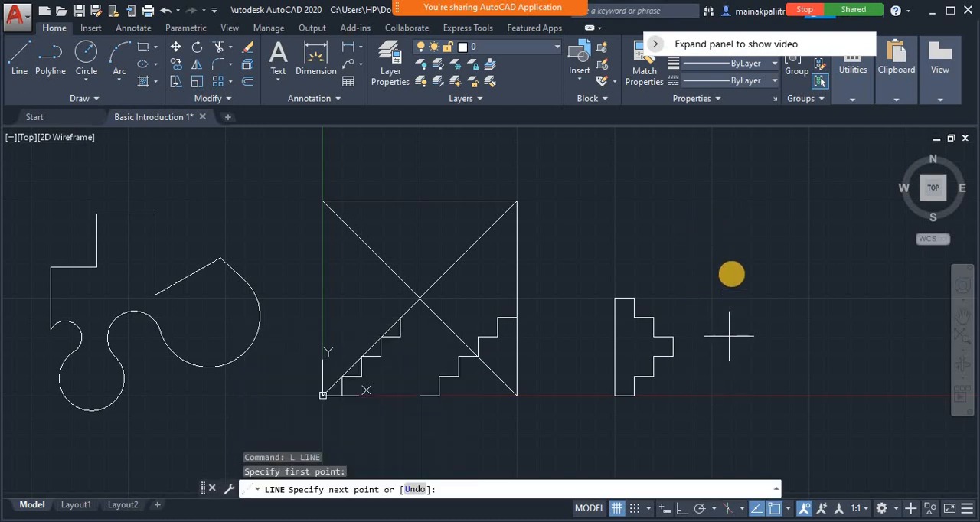
click(727, 282)
click(770, 282)
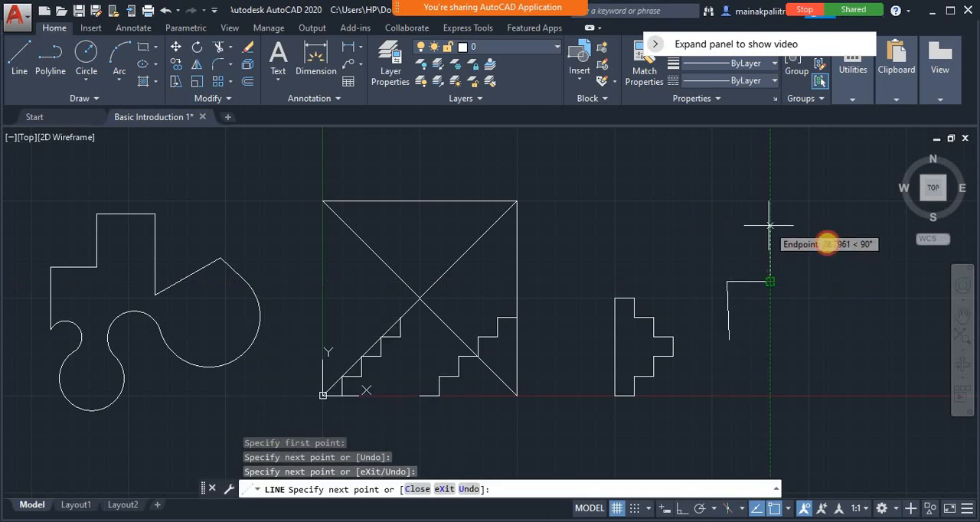
click(770, 226)
click(834, 226)
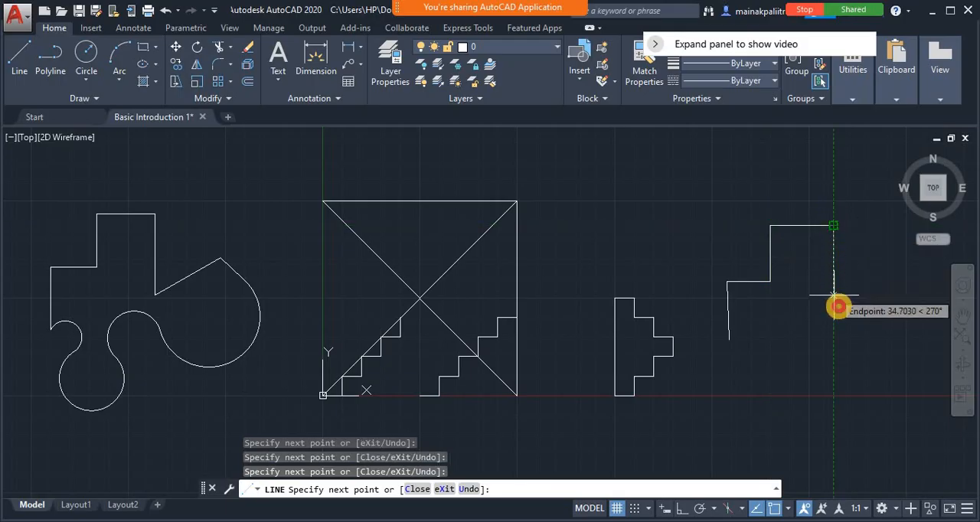
click(833, 307)
Add three sloped segments to the line chain, one rising and two descending, and close it back to its start point
click(874, 276)
click(899, 347)
click(857, 402)
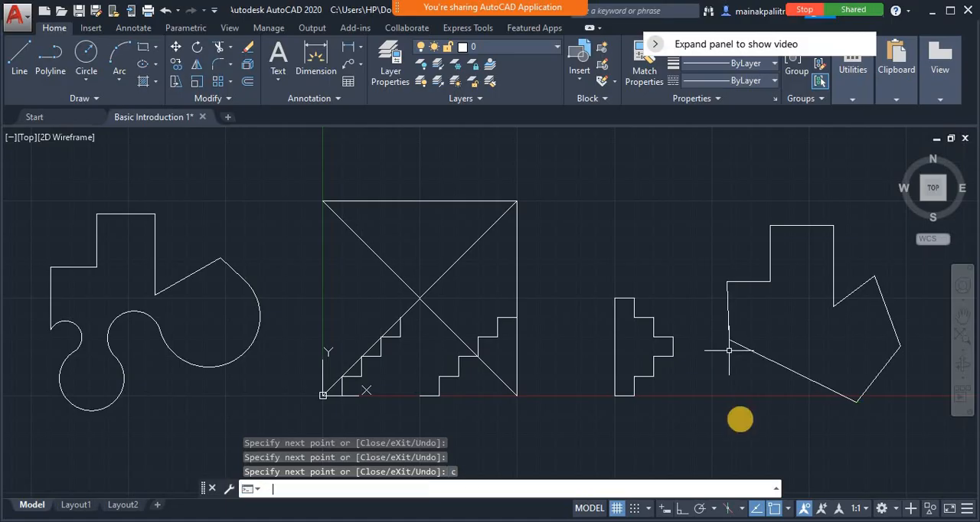
text(c)
key(Return)
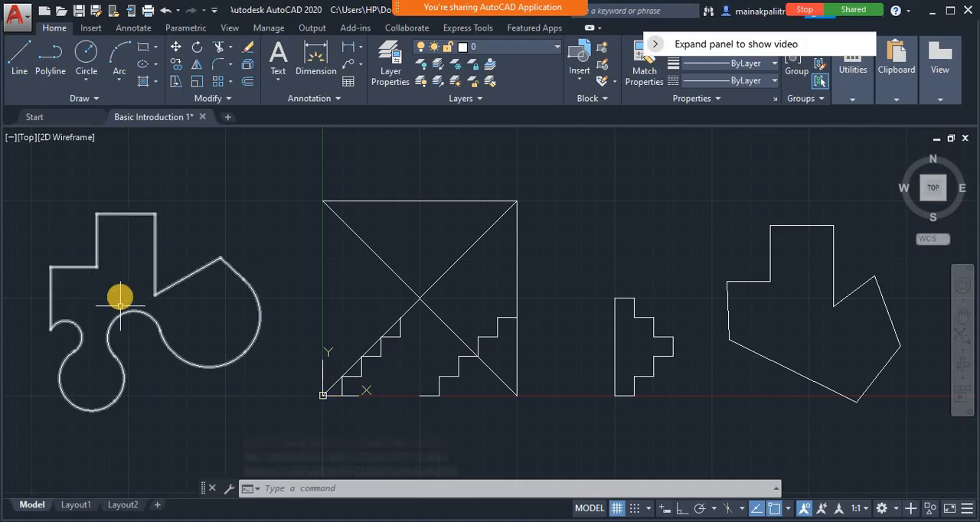
Select the polyline with arcs as one object to compare it with the separate lines, and clear the selection
click(85, 267)
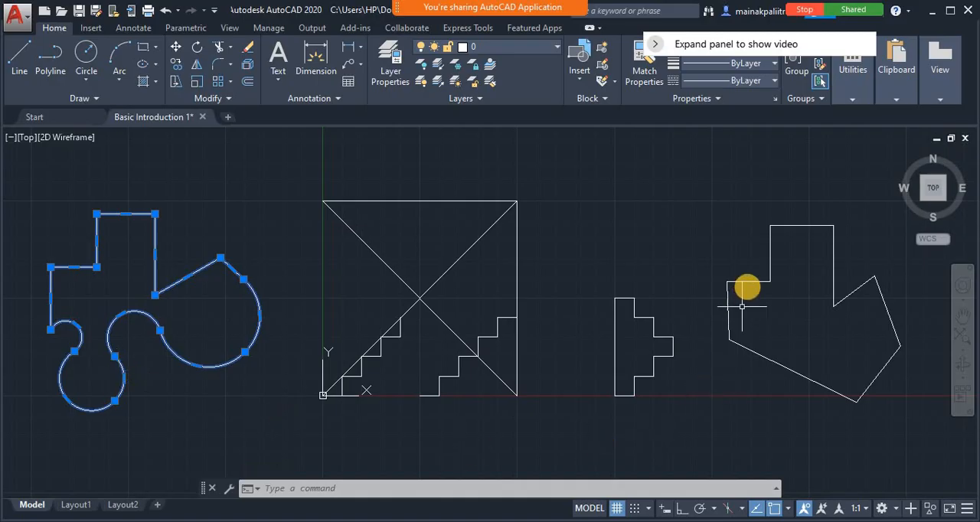
click(748, 282)
key(Escape)
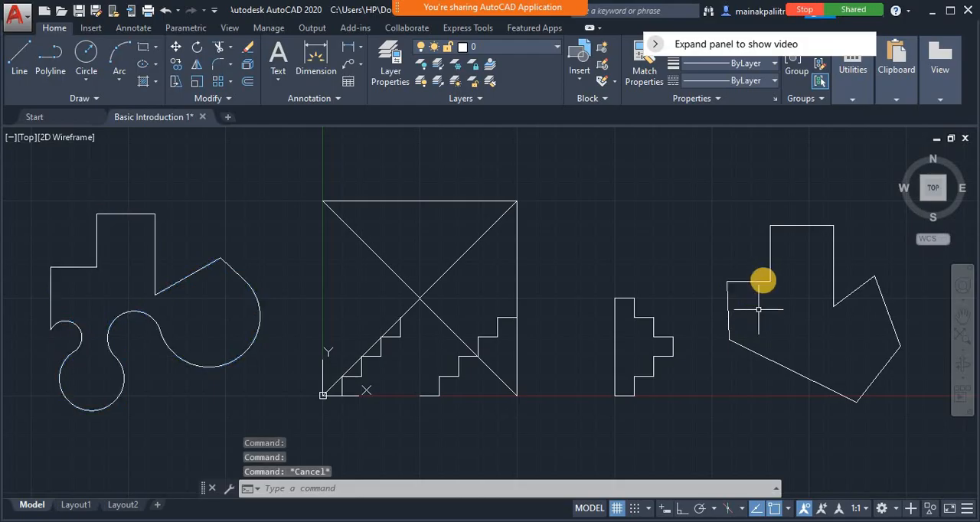
Select segments of the line-drawn outline one by one, clear them, and select the arc polyline again for comparison before deselecting it
click(769, 261)
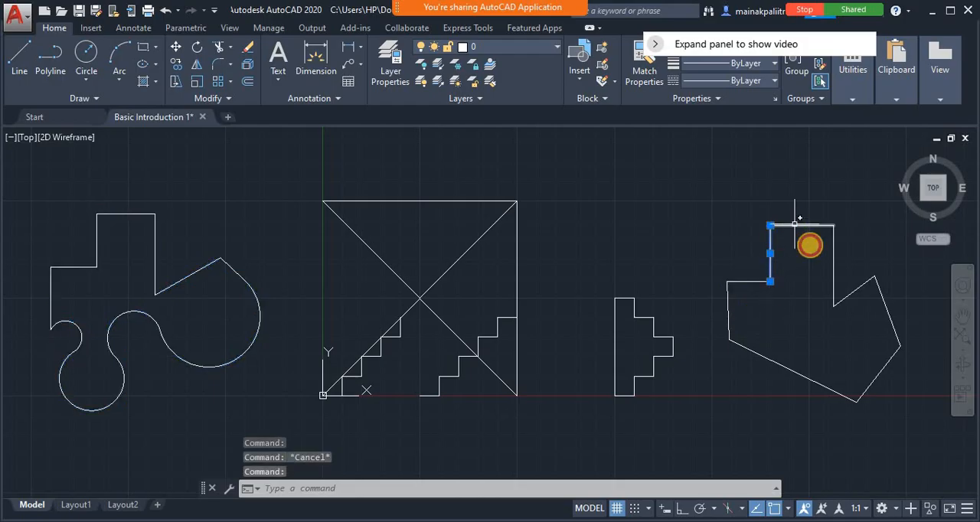
click(808, 227)
click(833, 273)
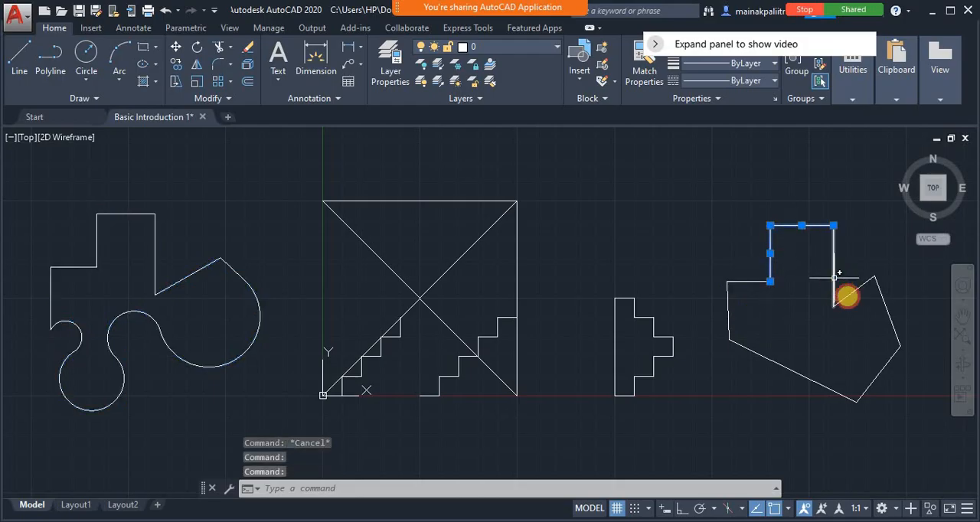
click(853, 291)
click(886, 306)
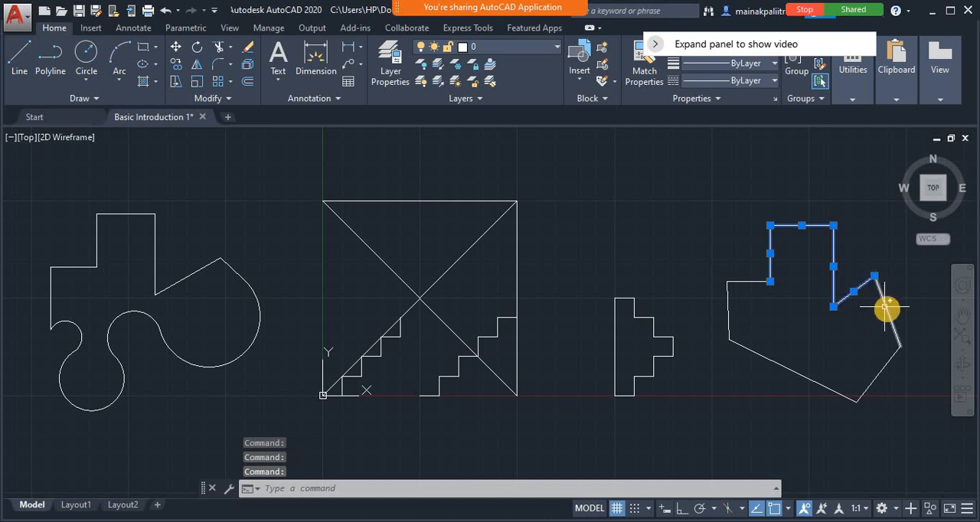
click(881, 372)
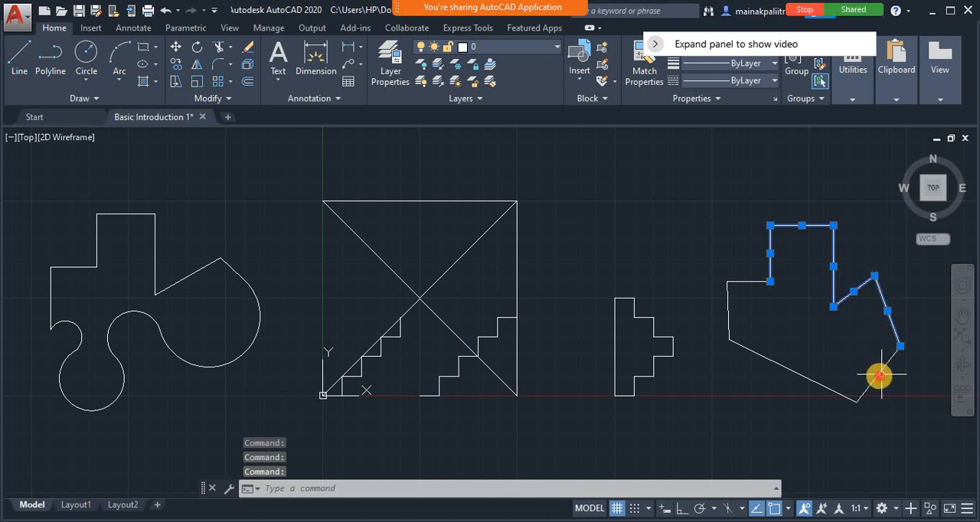
key(Escape)
key(Escape)
click(88, 296)
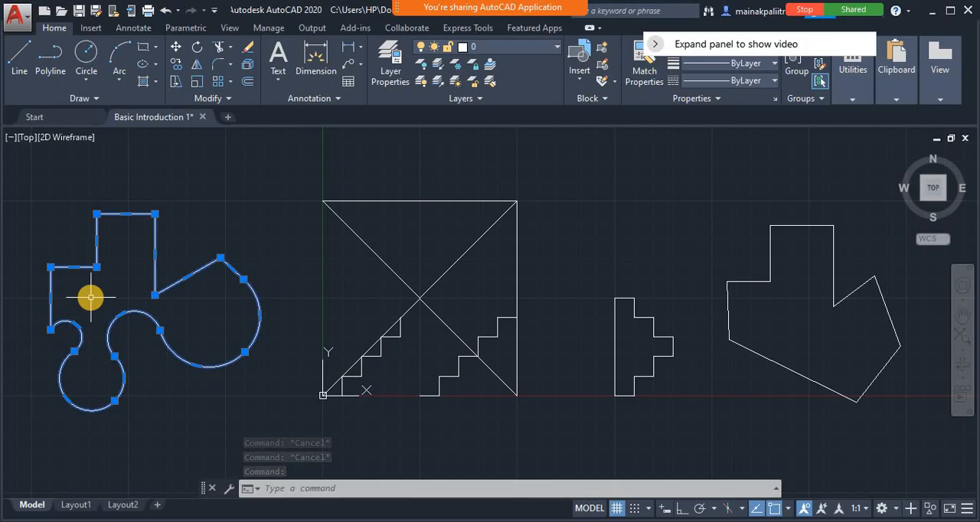
key(Escape)
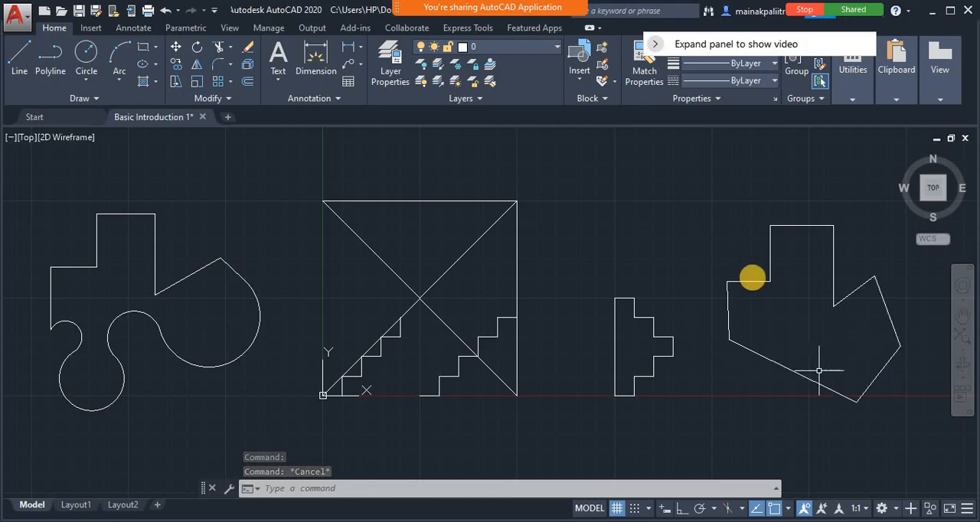
click(52, 83)
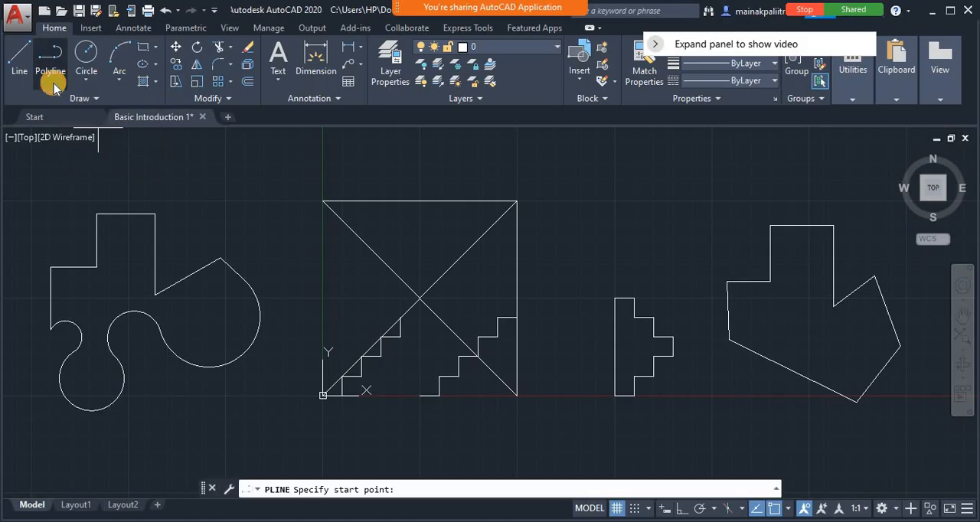
key(Escape)
key(Escape)
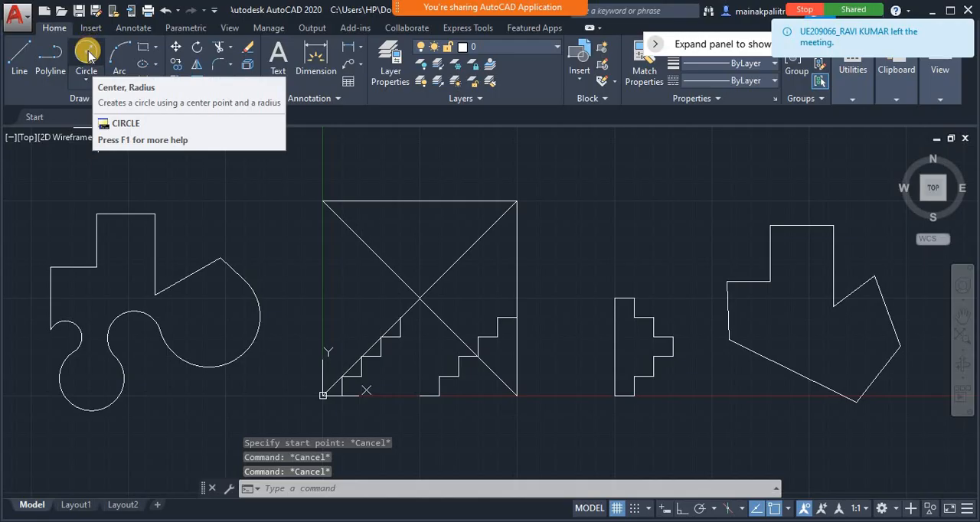
Draw a freehand centre-radius circle with a radius of about 11 in the empty area between the square and the stepped outline
click(87, 52)
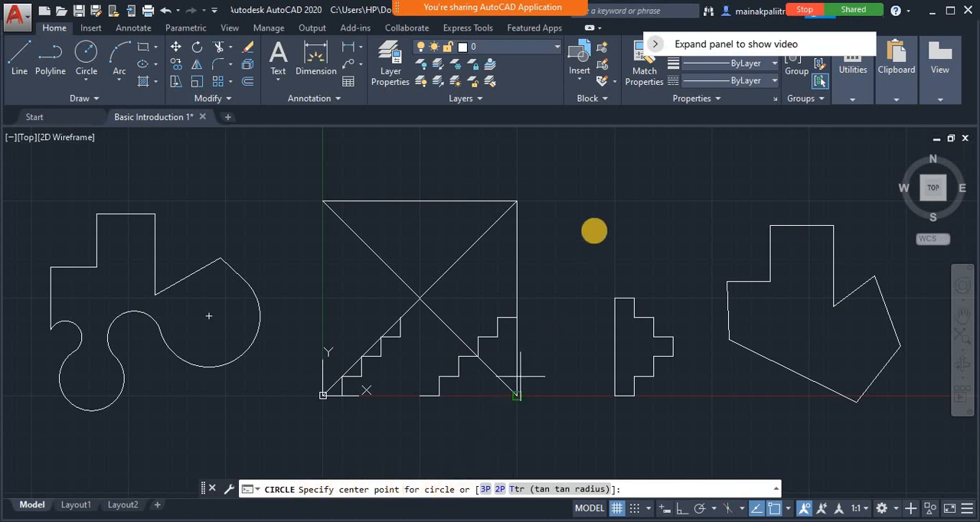
click(585, 224)
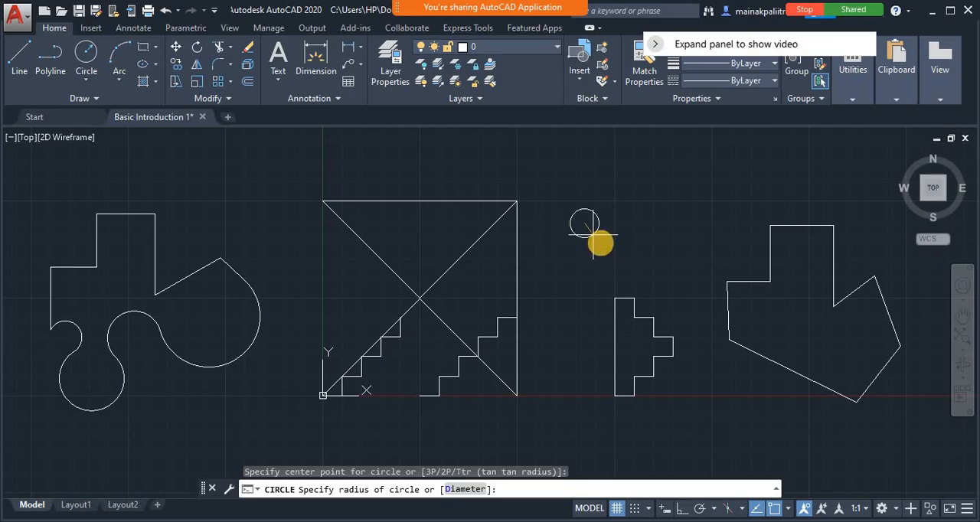
click(597, 245)
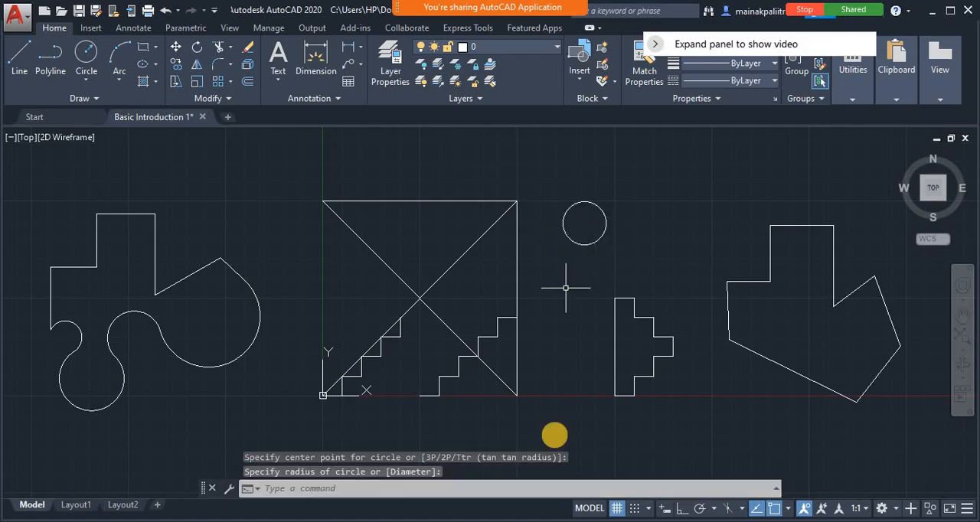
Draw a circle centred at 100,100 with a radius of 10
click(289, 491)
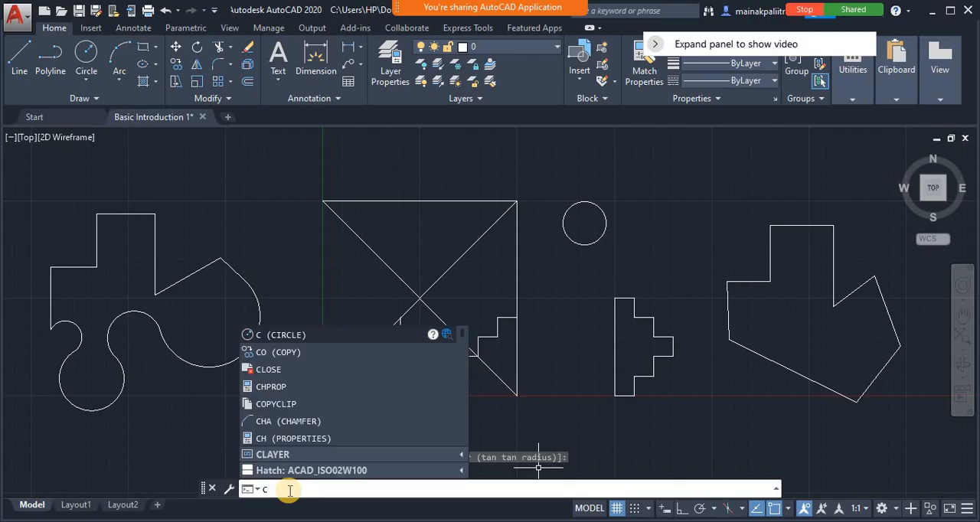
key(Return)
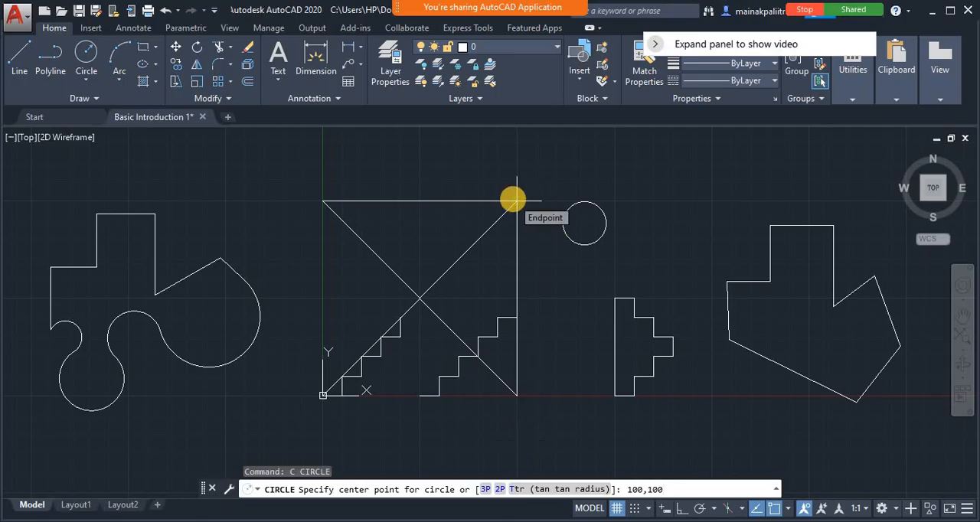
key(Return)
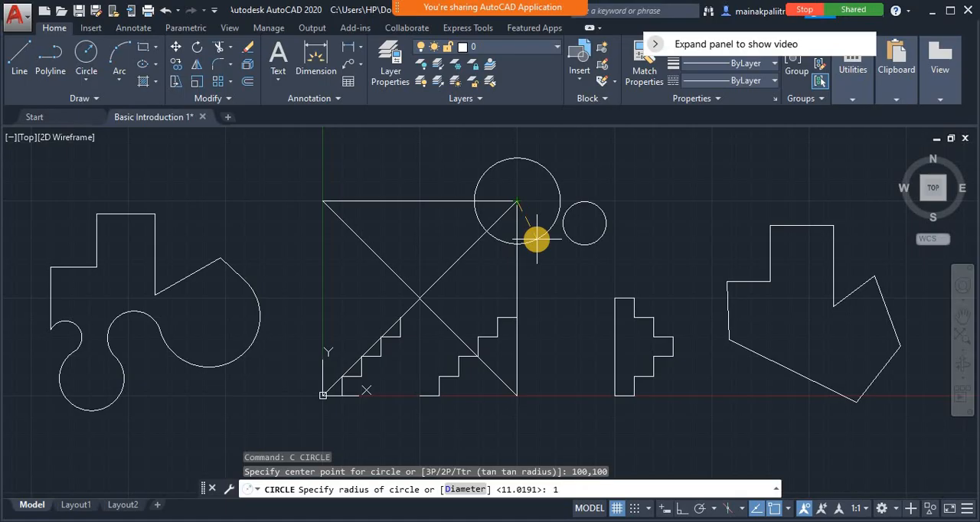
key(Return)
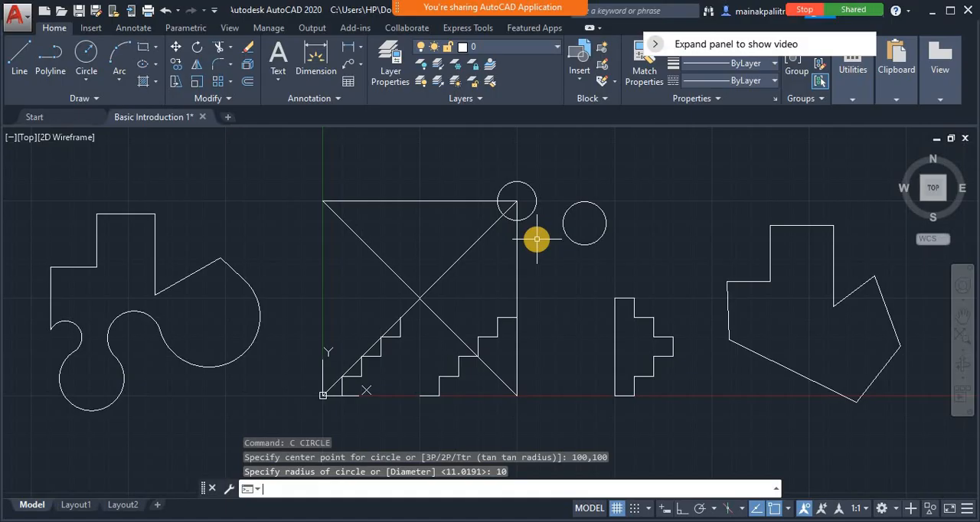
Dismiss the security notifications and draw a concentric circle centred at 100,100 using the Diameter option with a diameter of 40
text(c)
key(Return)
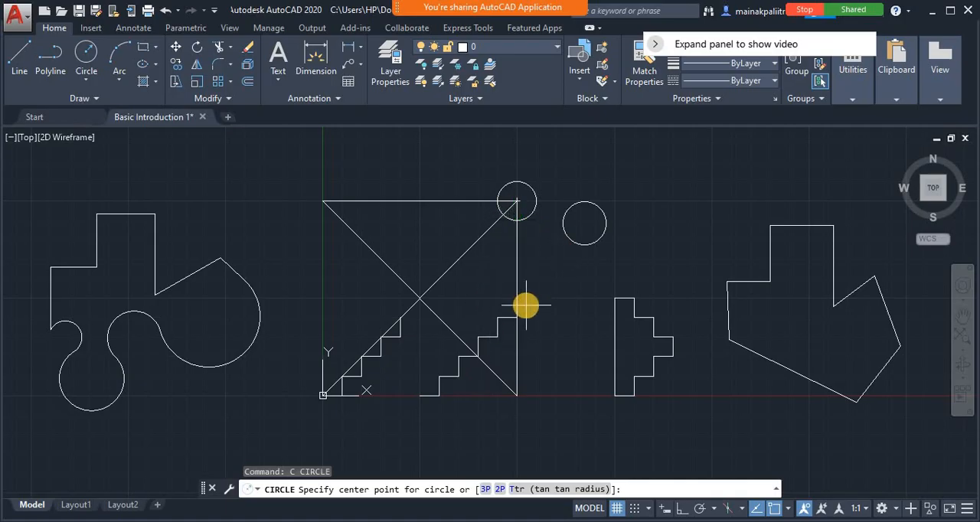
text(1)
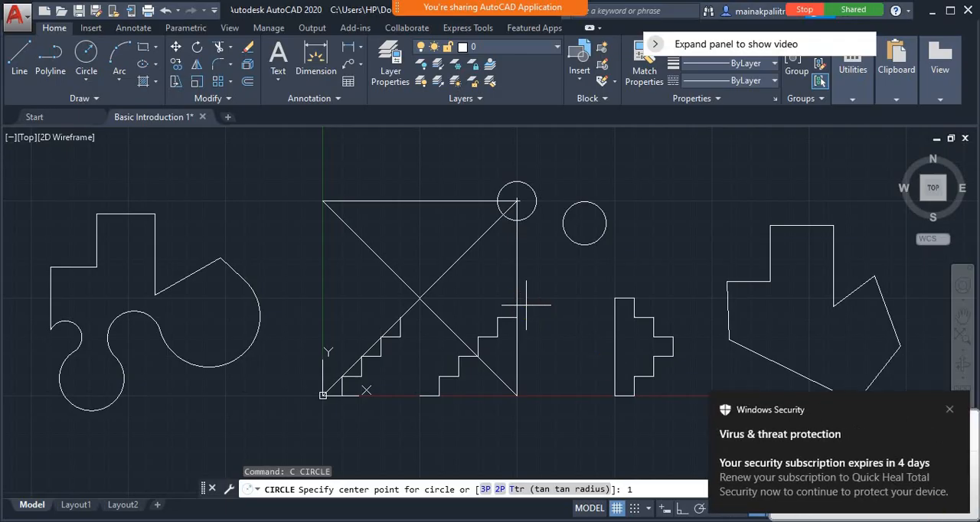
click(950, 409)
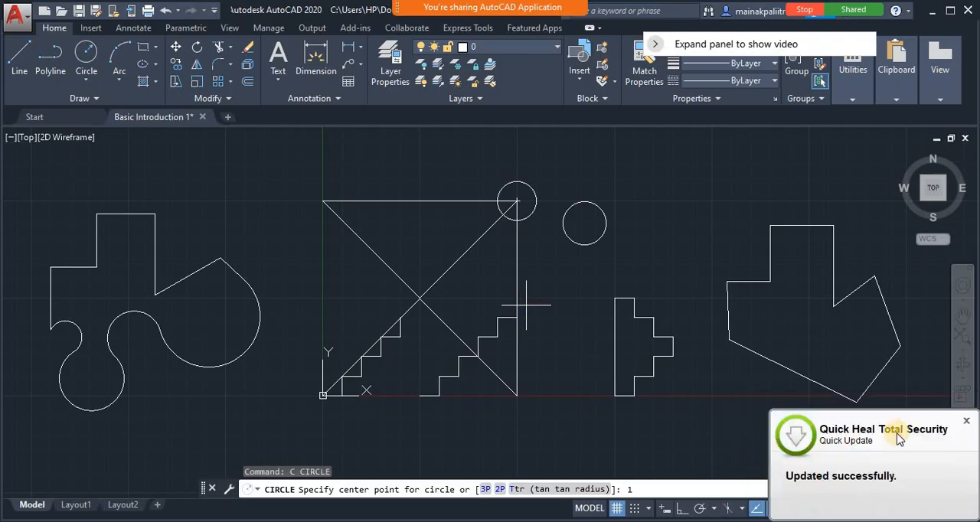
click(966, 420)
click(667, 491)
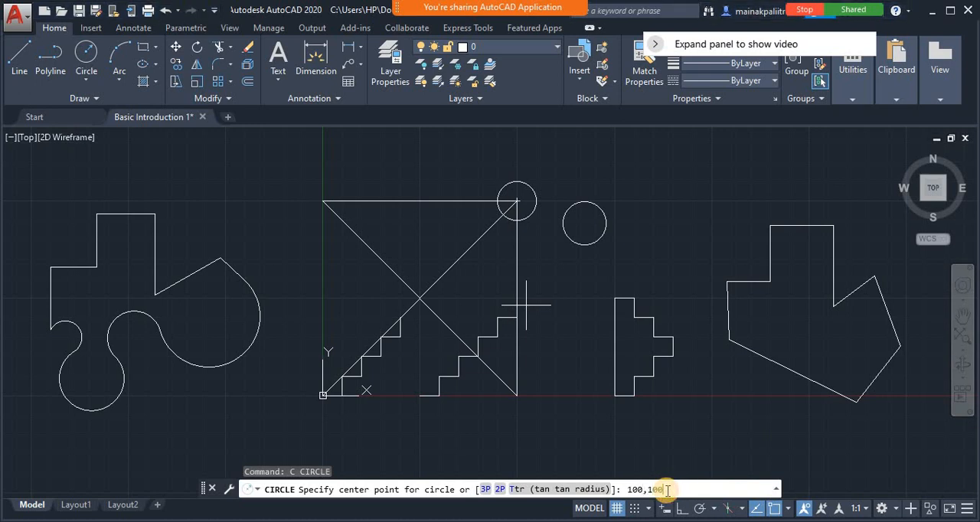
text(00,100)
key(Return)
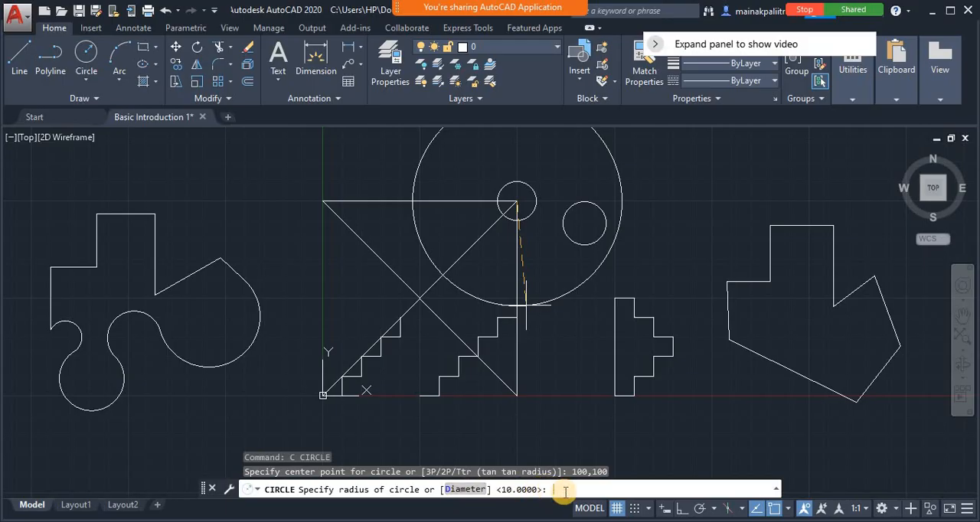
key(Return)
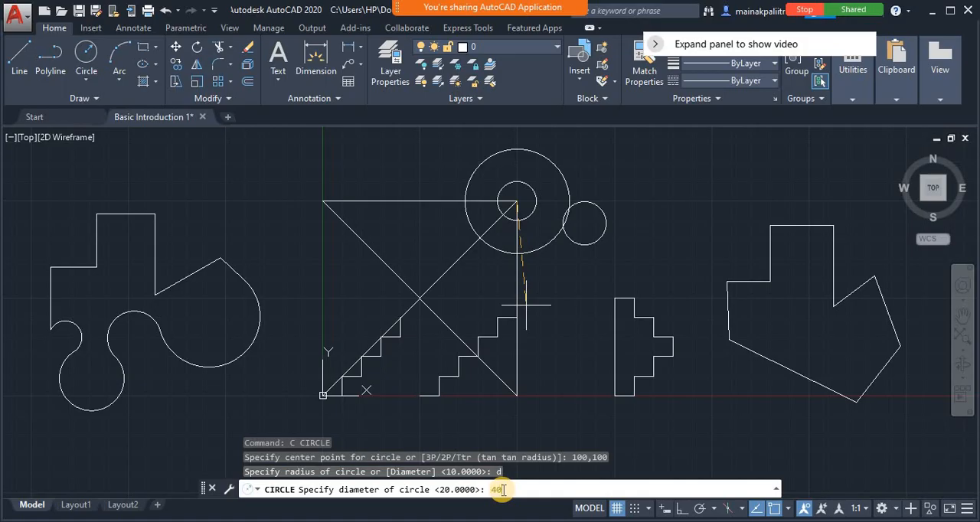
key(Return)
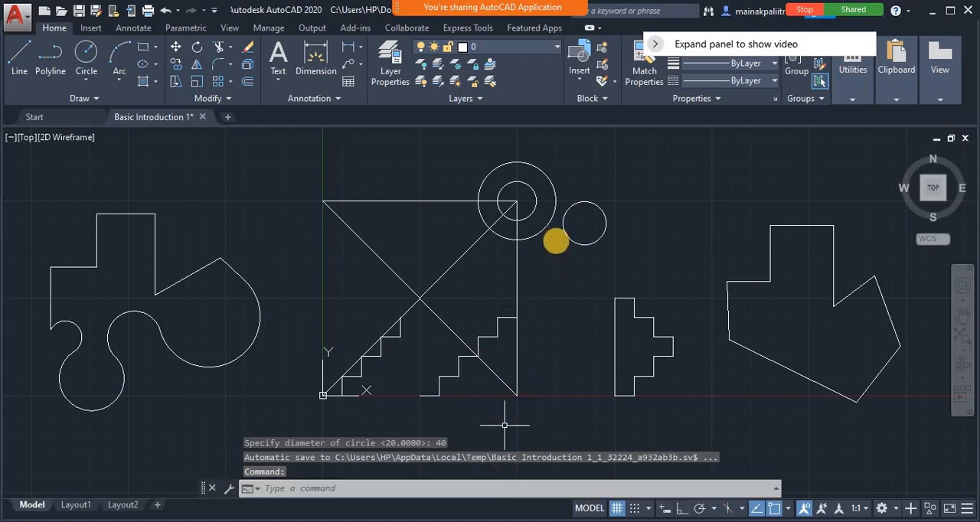
Select both concentric circles to inspect them, dismissing the meeting notice, and clear the selection
click(543, 230)
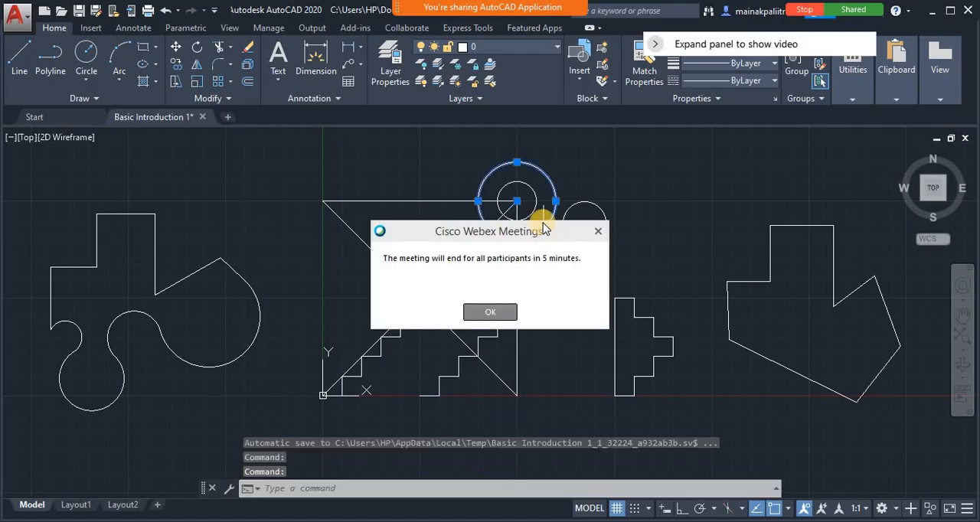
click(497, 310)
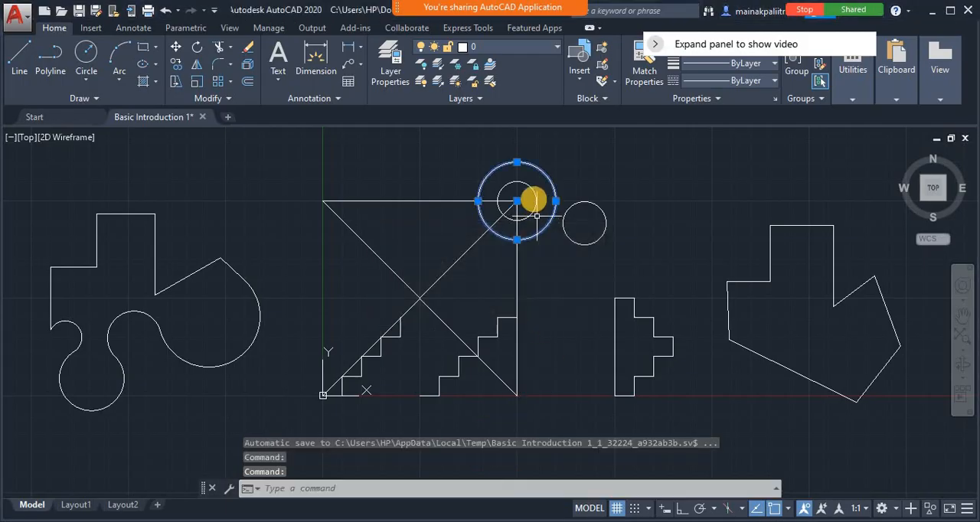
click(533, 190)
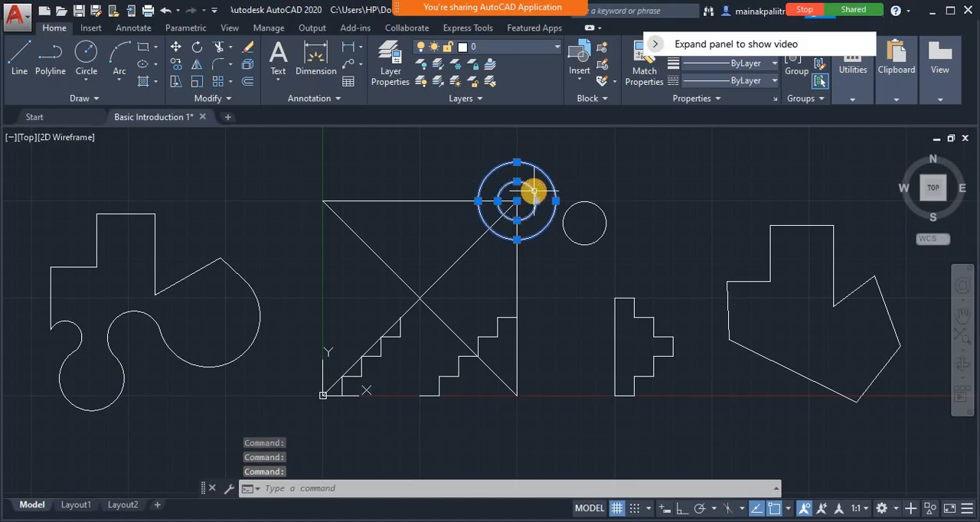
key(Escape)
key(Escape)
Erase the freehand circle beside the two concentric circles
click(619, 204)
click(586, 255)
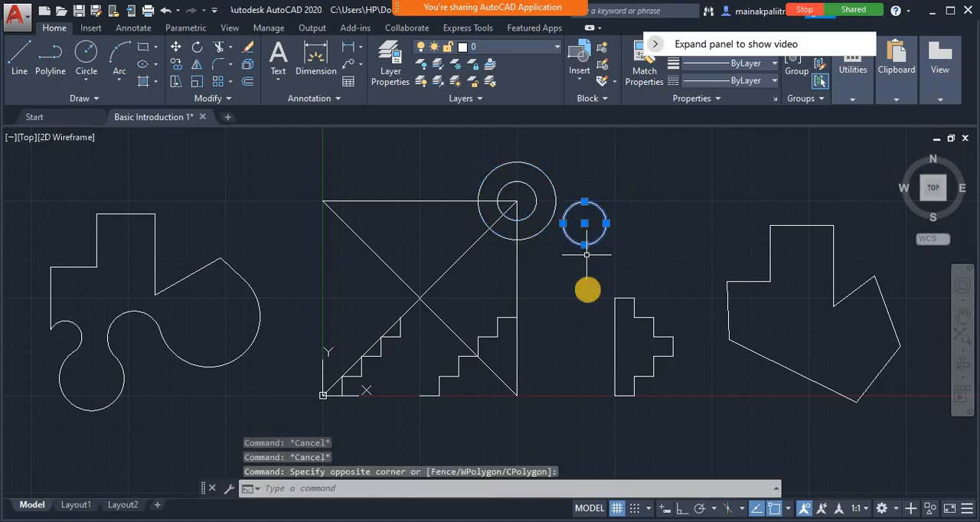
text(e)
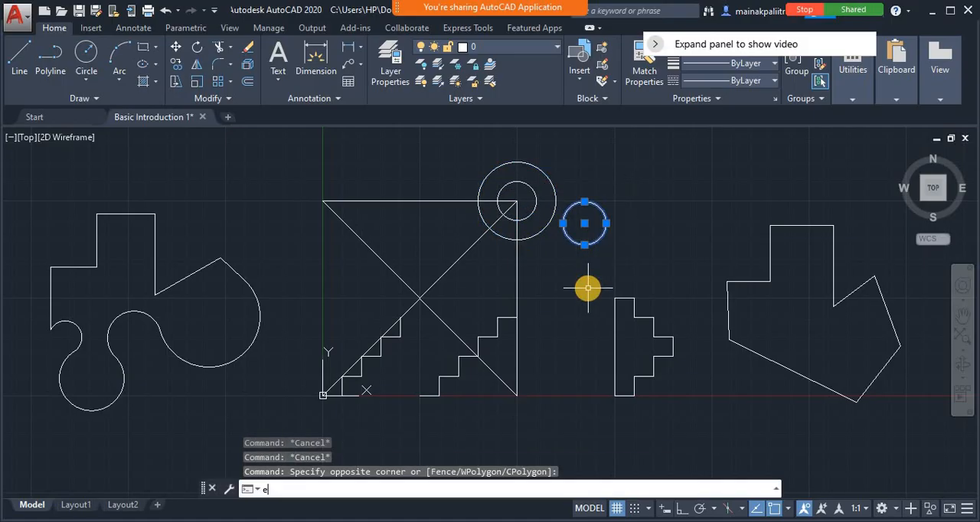
key(Return)
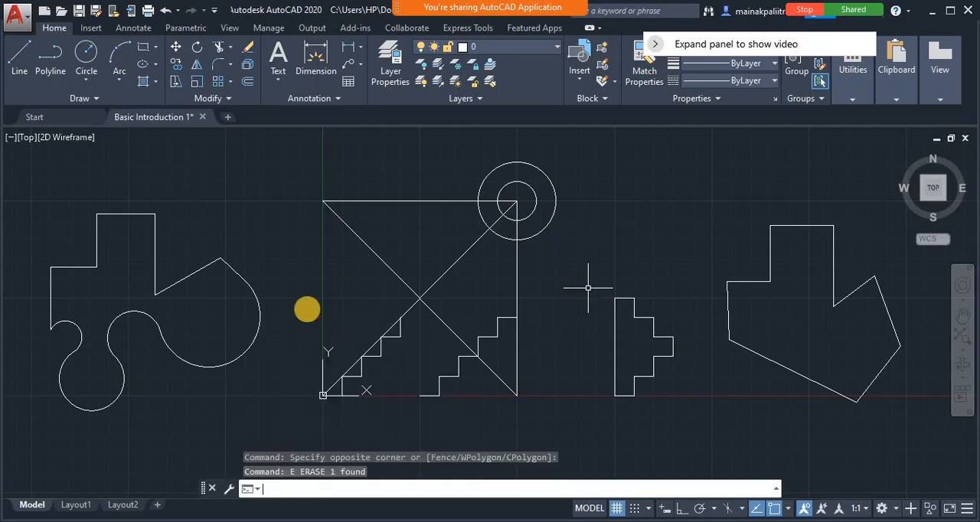
Draw a Ttr circle of radius 10 tangent to the square's top line and the diagonal descending from its upper-left corner
click(308, 491)
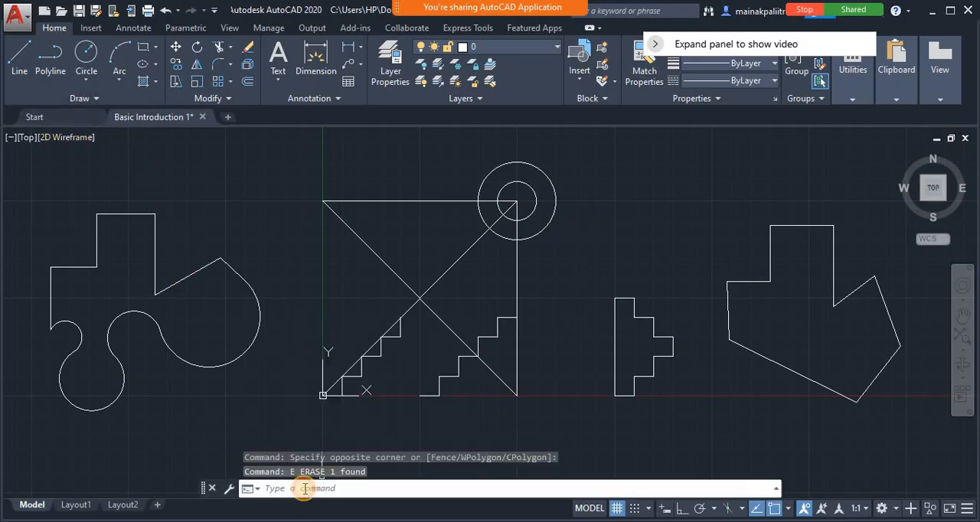
text(c)
key(Return)
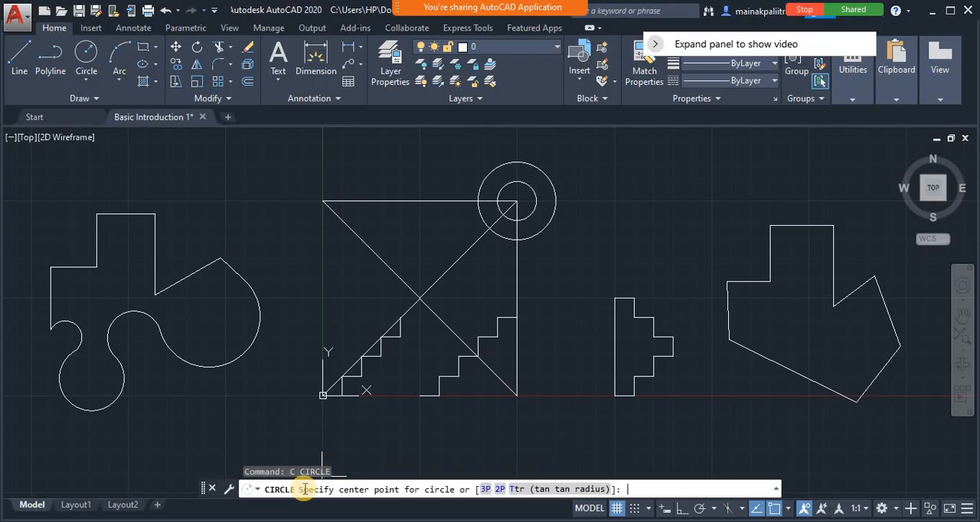
click(517, 490)
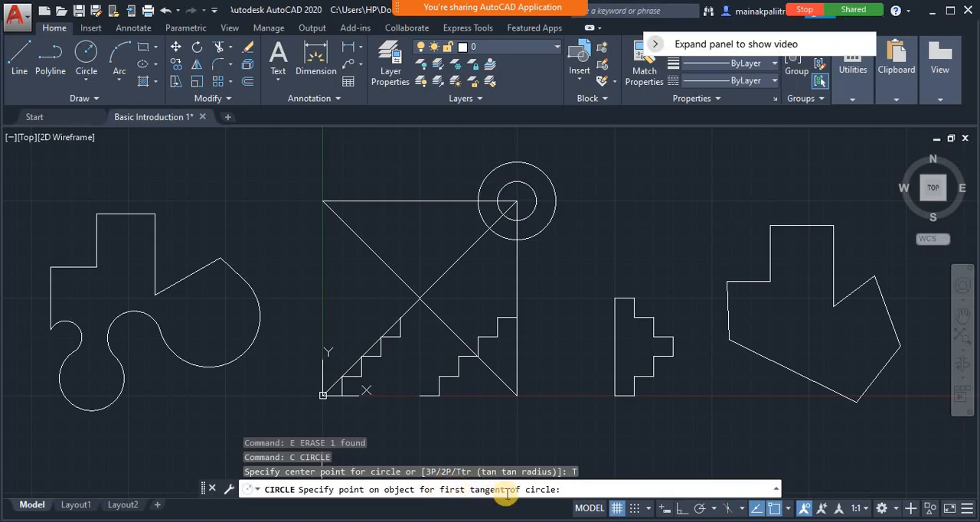
click(392, 202)
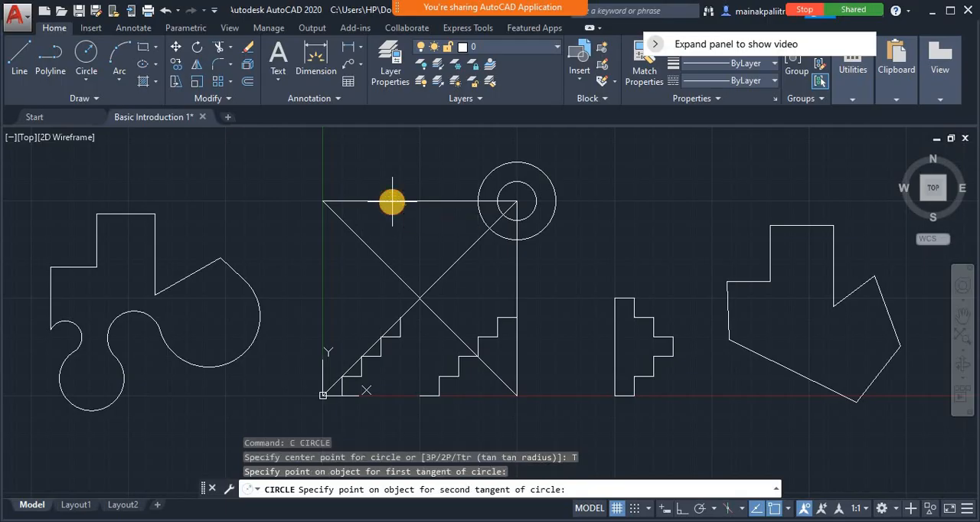
click(374, 255)
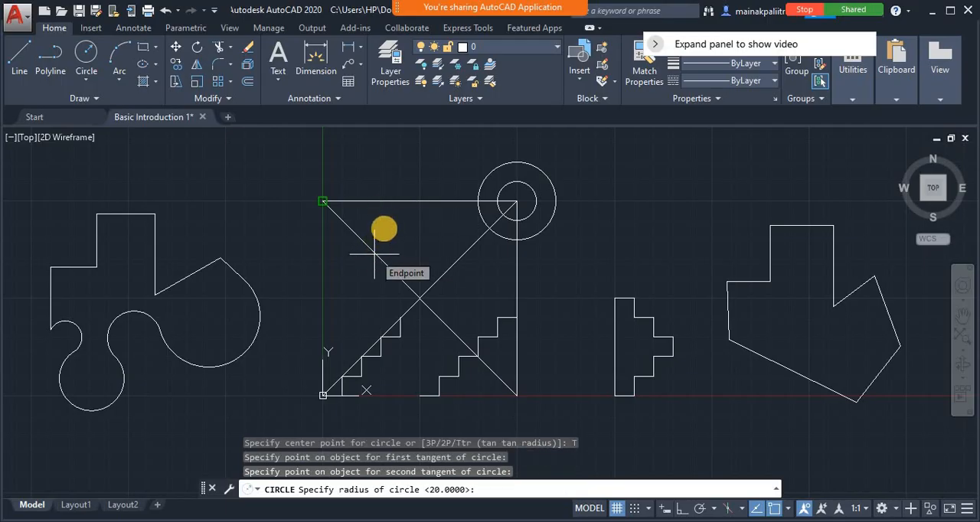
text(10)
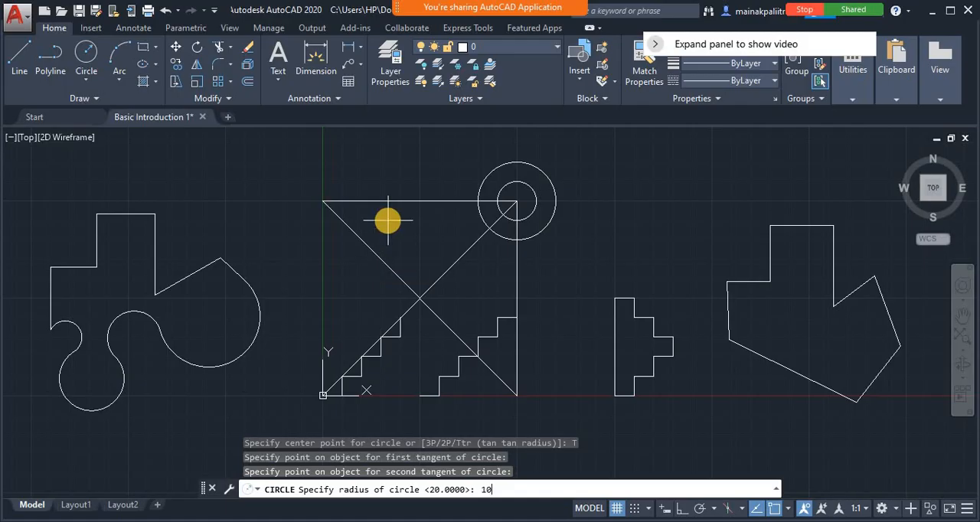
key(Return)
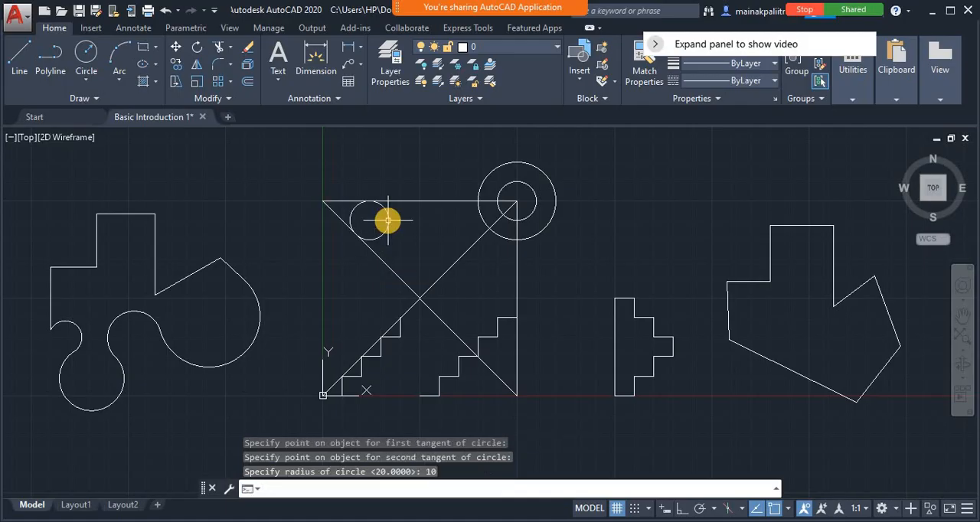
Select the tangent circle with the top line and diagonal it touches to inspect them, and clear the selection
click(387, 225)
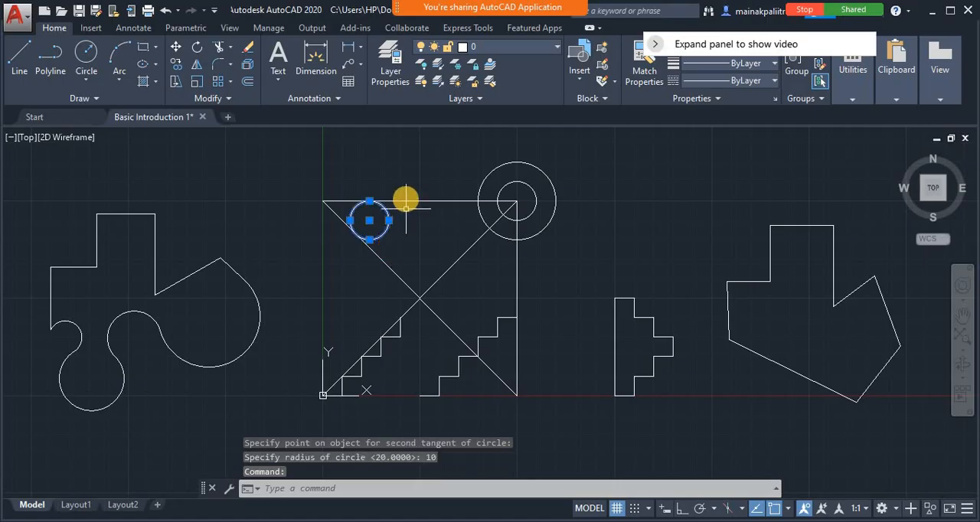
click(406, 200)
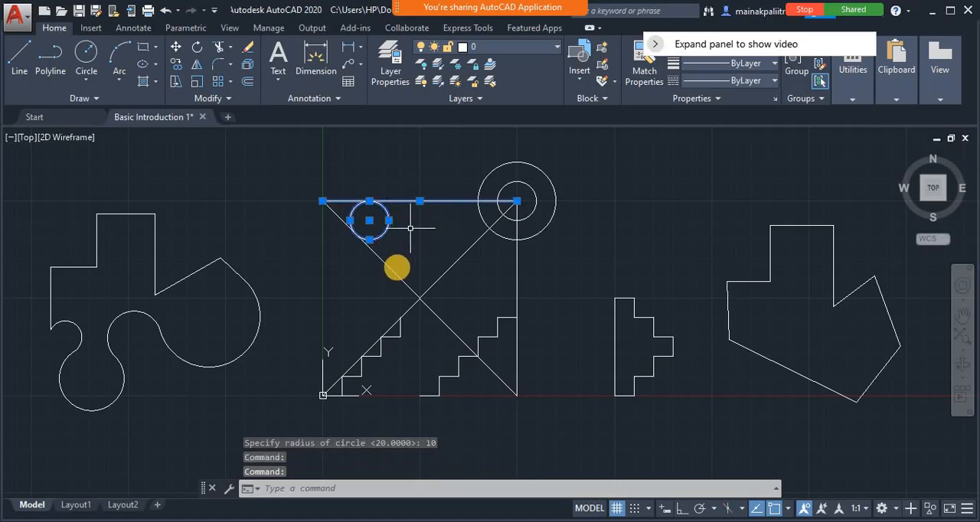
click(394, 273)
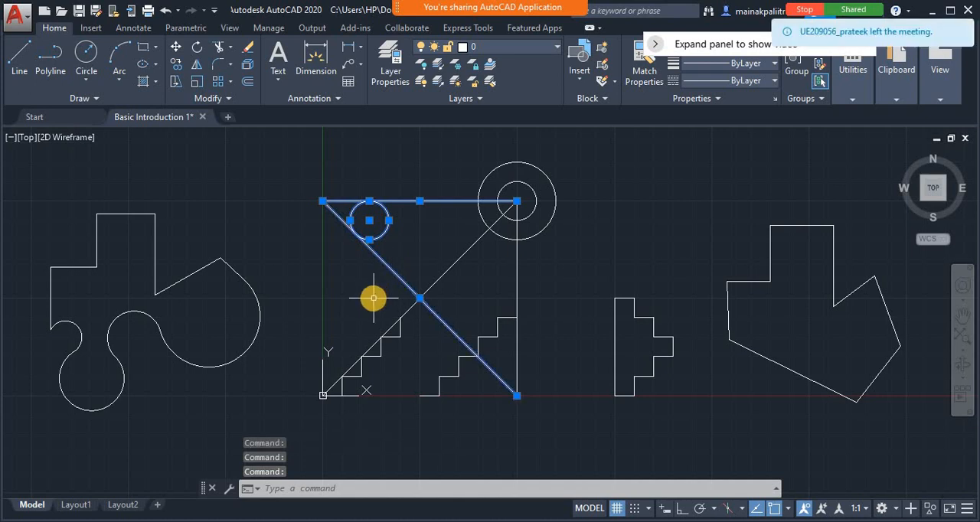
key(Escape)
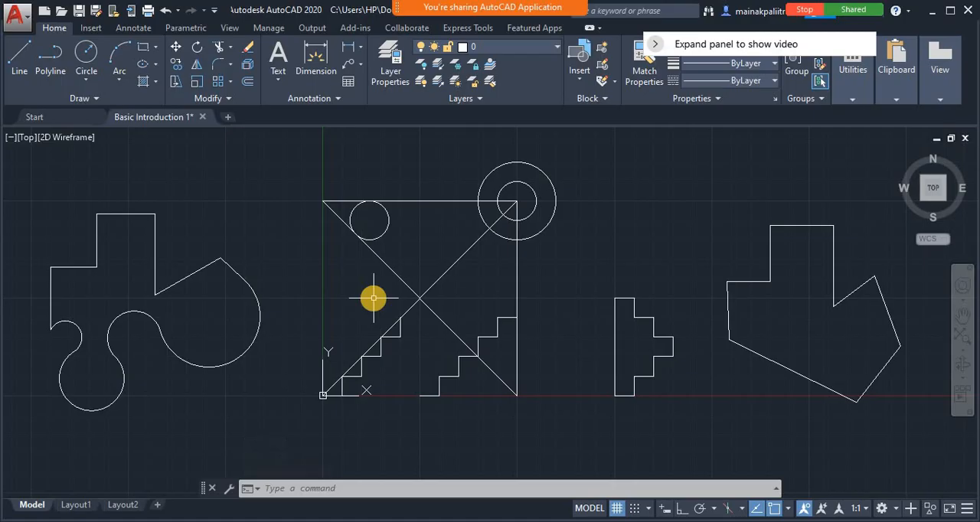
Draw a 3P circle through the closed stepped shape's lower-left corner, upper-left corner and the lower corner of its outermost step
text(c)
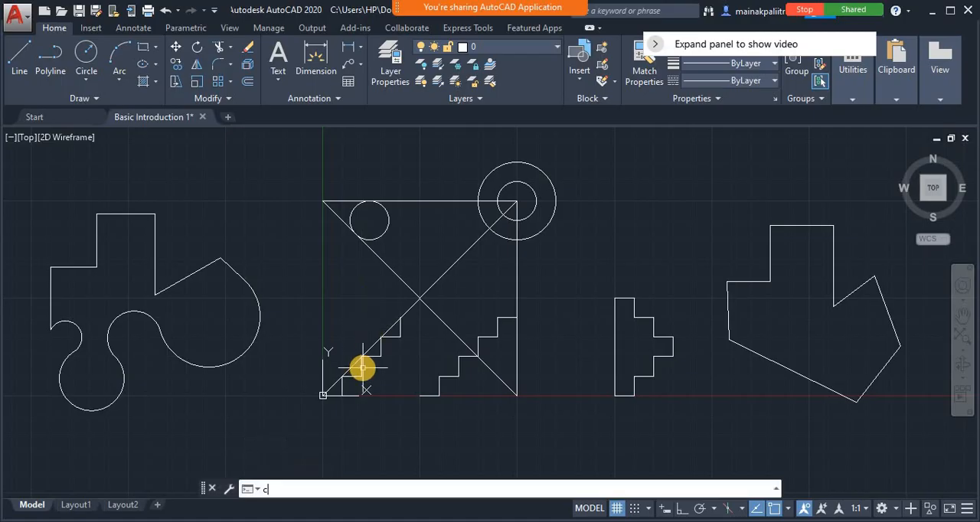
key(Return)
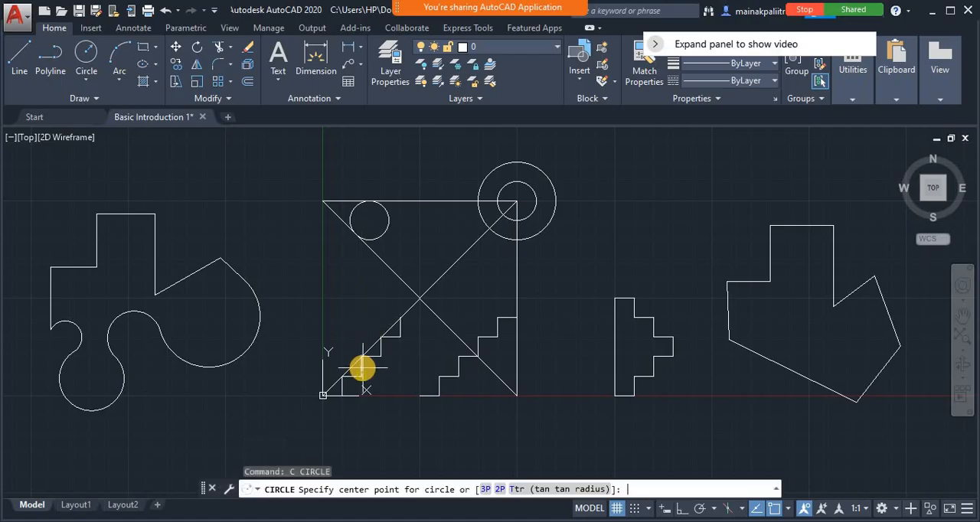
click(485, 490)
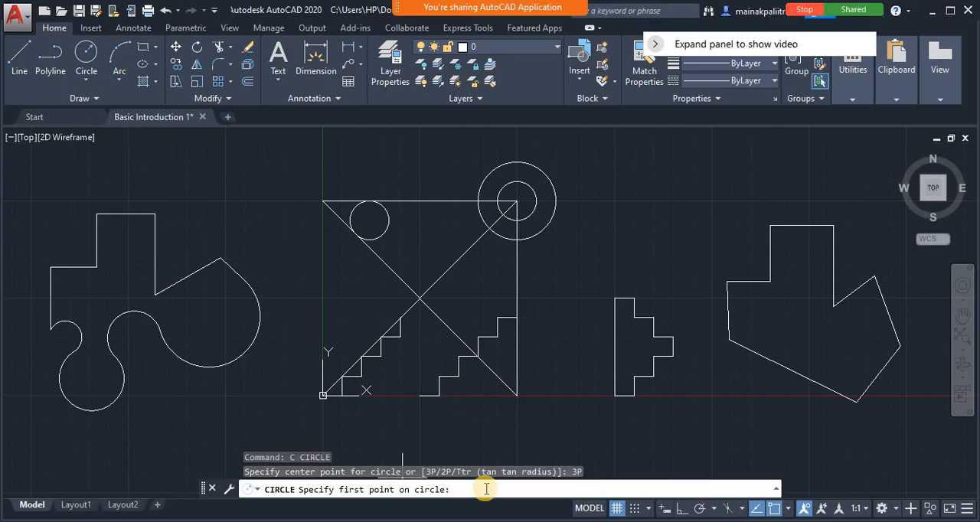
click(615, 395)
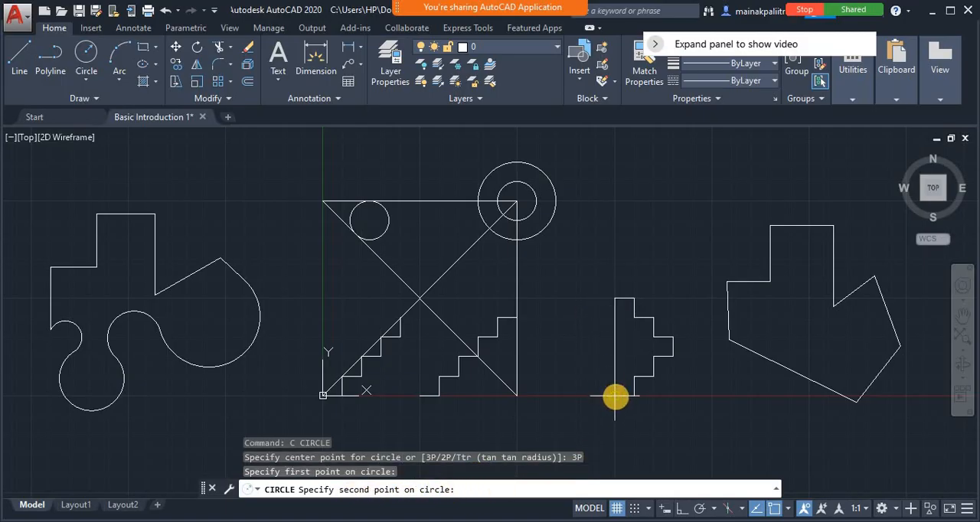
click(614, 299)
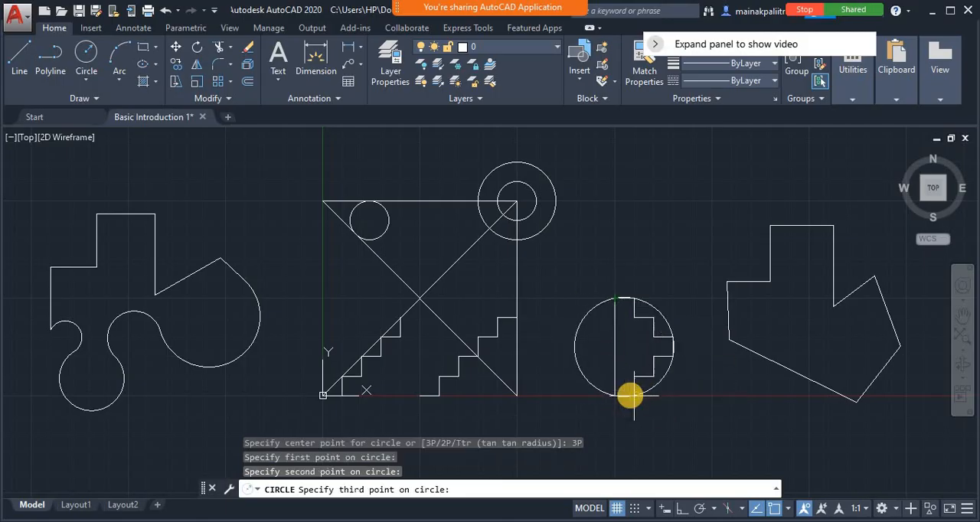
click(676, 356)
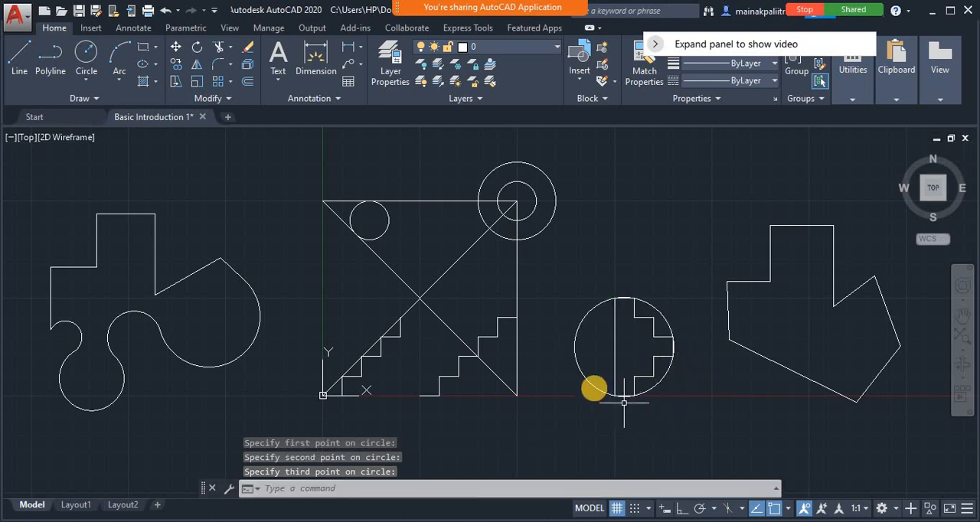
Draw a 2P circle using the two ends of the top edge of the rightmost polygon as its diameter
click(335, 488)
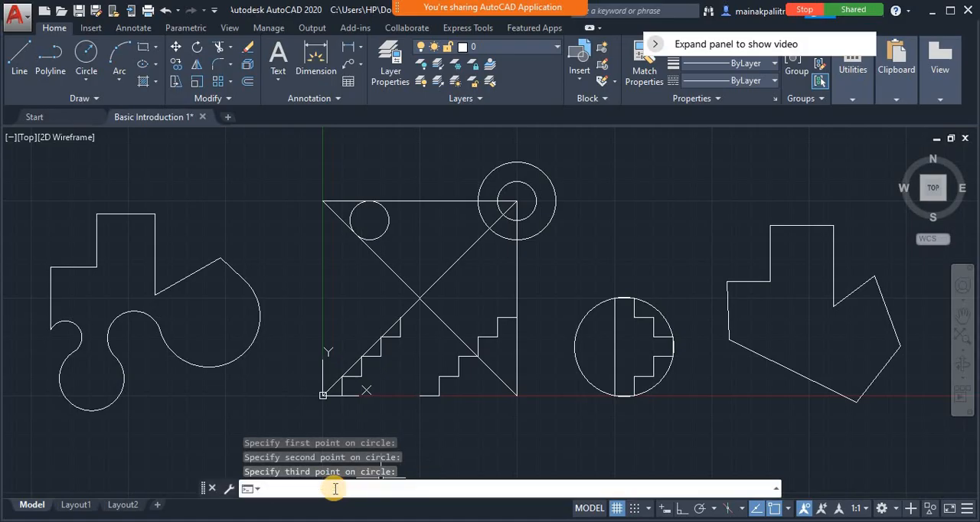
text(c)
key(Return)
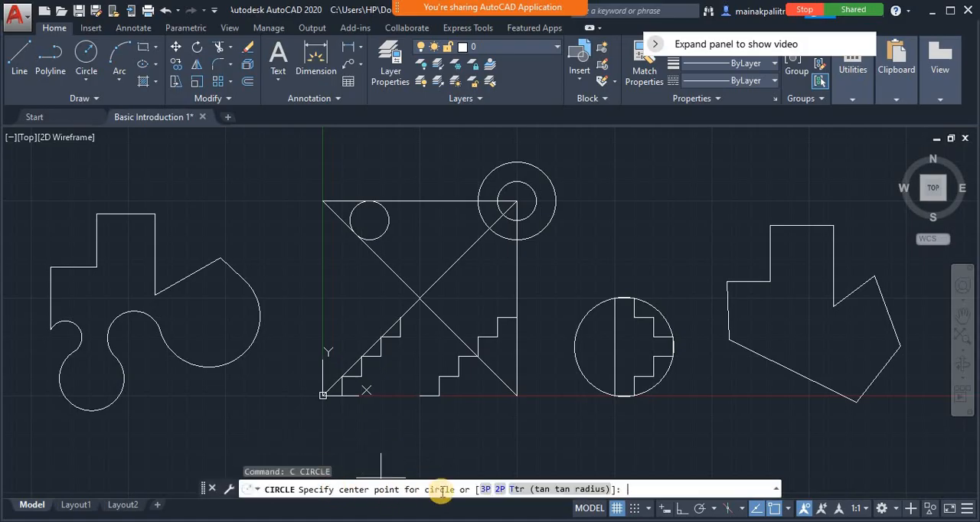
click(500, 490)
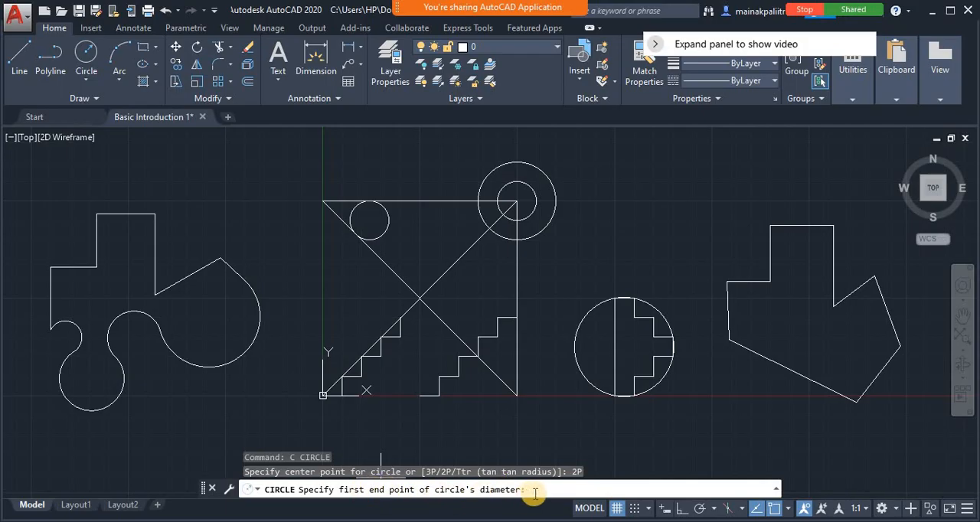
click(770, 226)
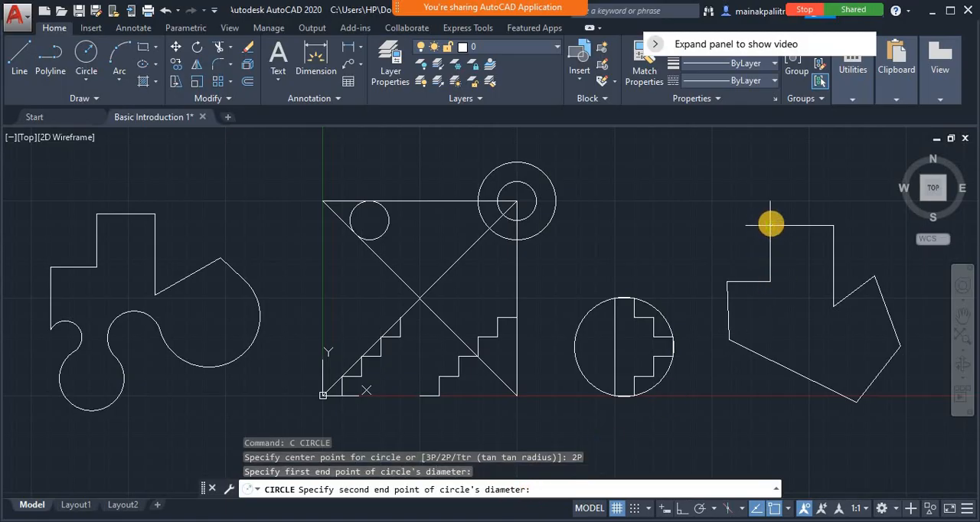
click(834, 226)
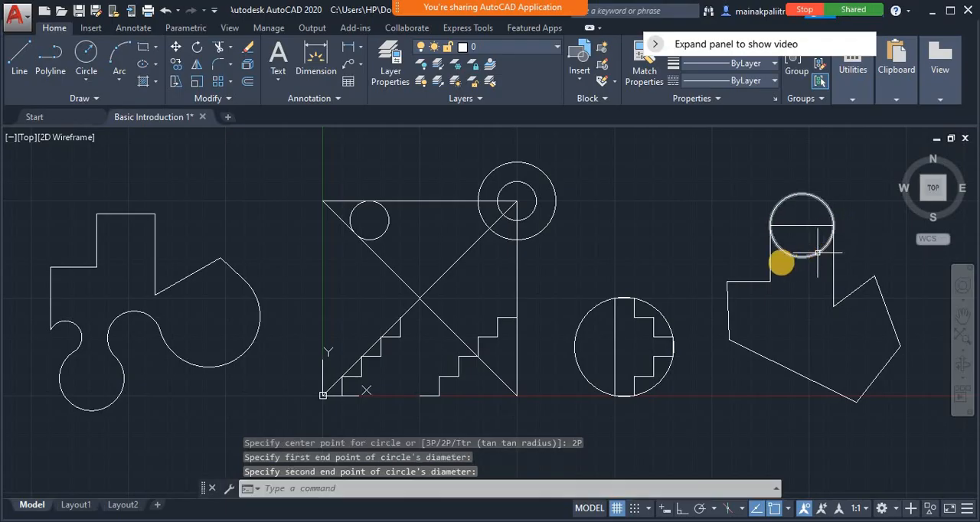
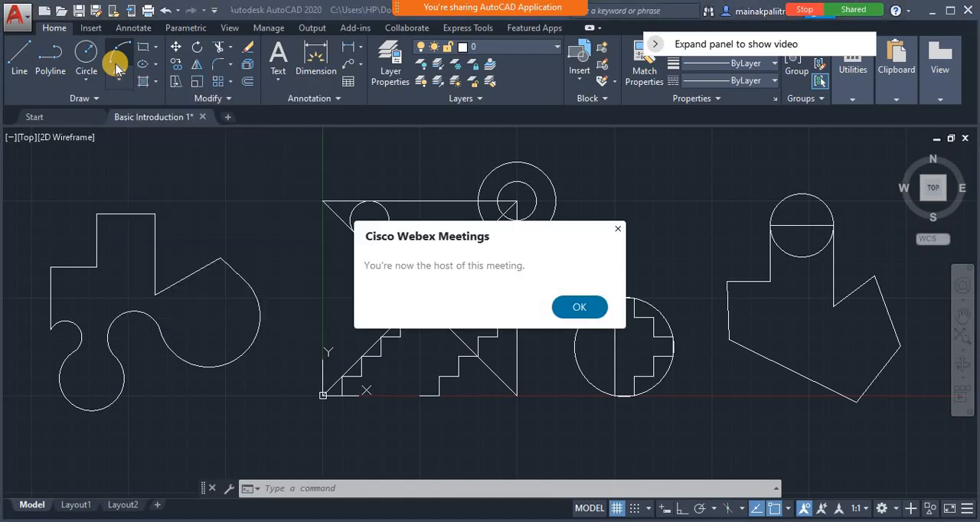
Dismiss the meeting notice and draw a three-point arc, a large open loop bulging rightward, in the empty space above the 3P circle
click(618, 230)
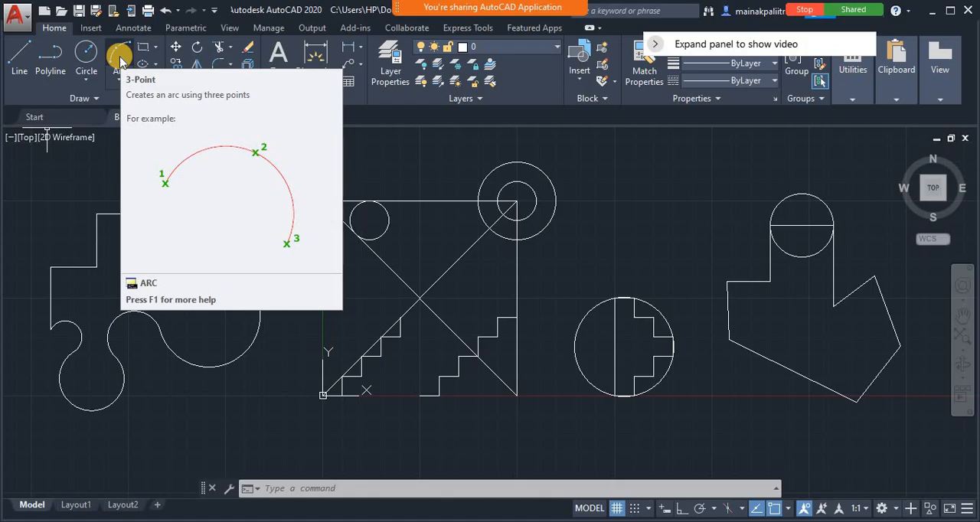
click(328, 489)
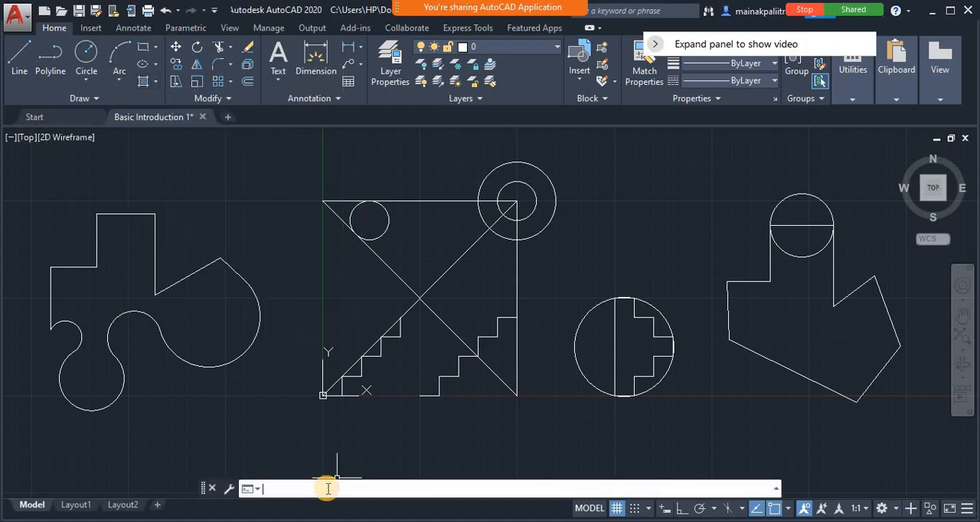
text(ARC)
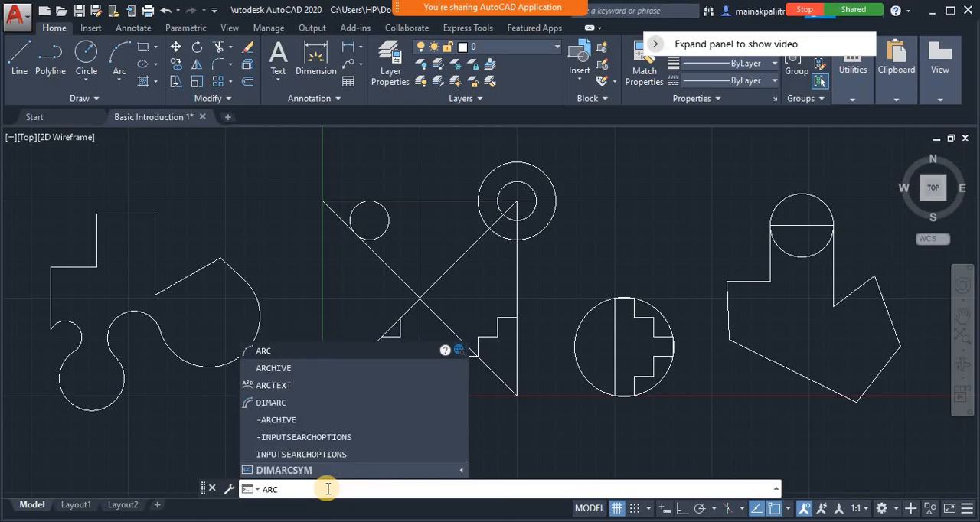
key(Return)
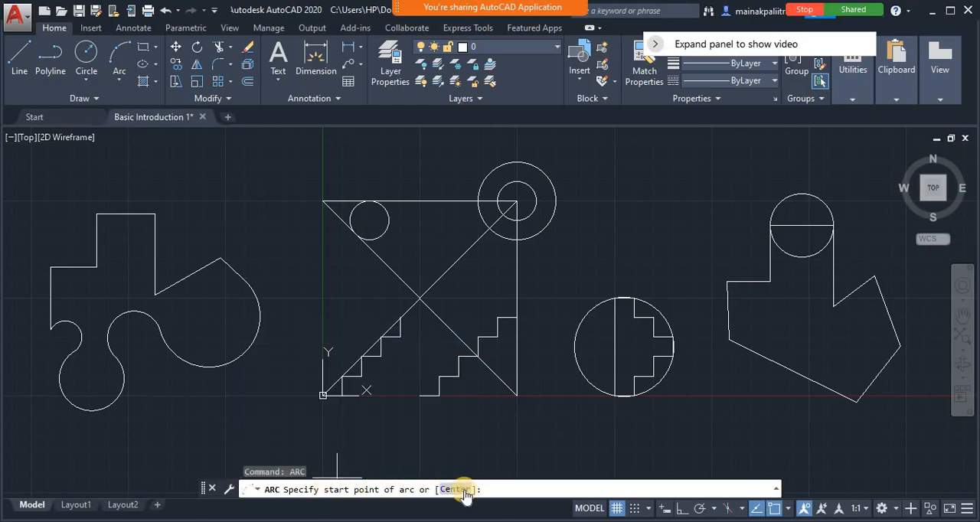
click(608, 201)
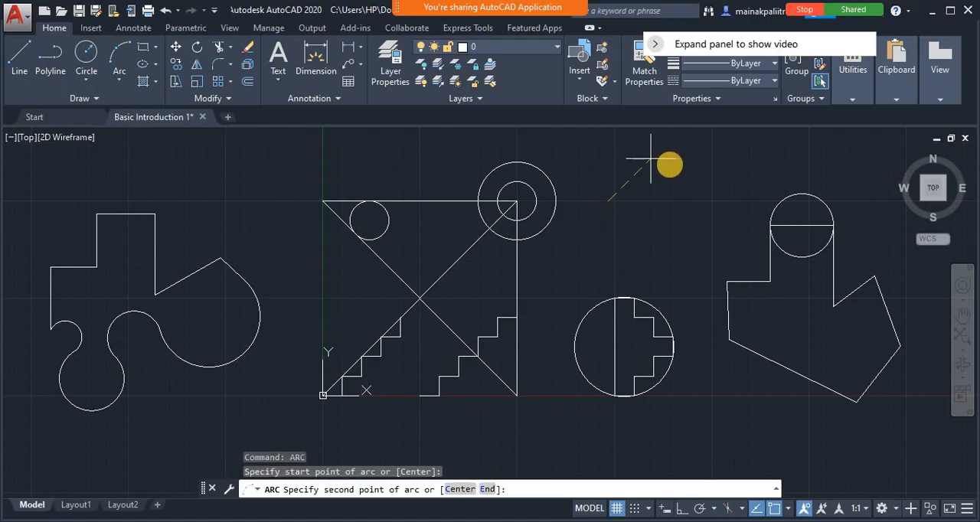
click(671, 163)
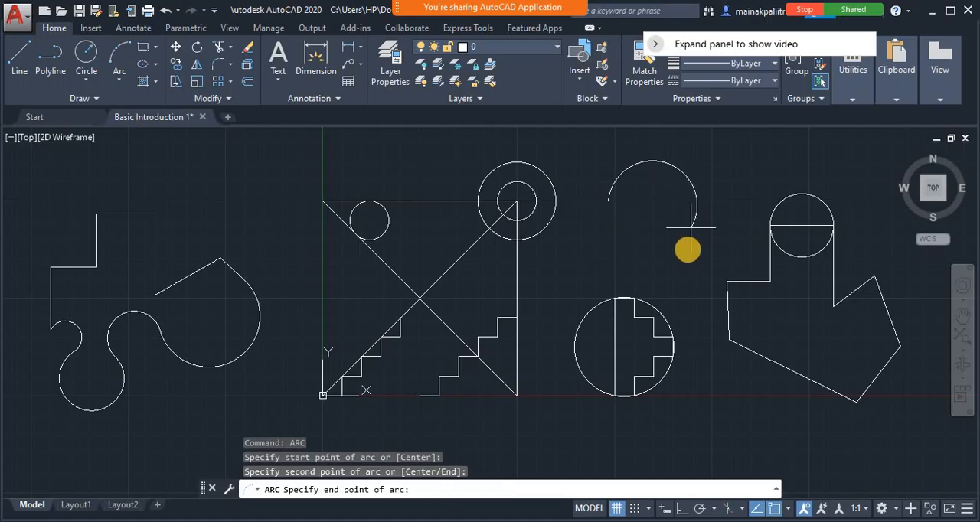
click(651, 280)
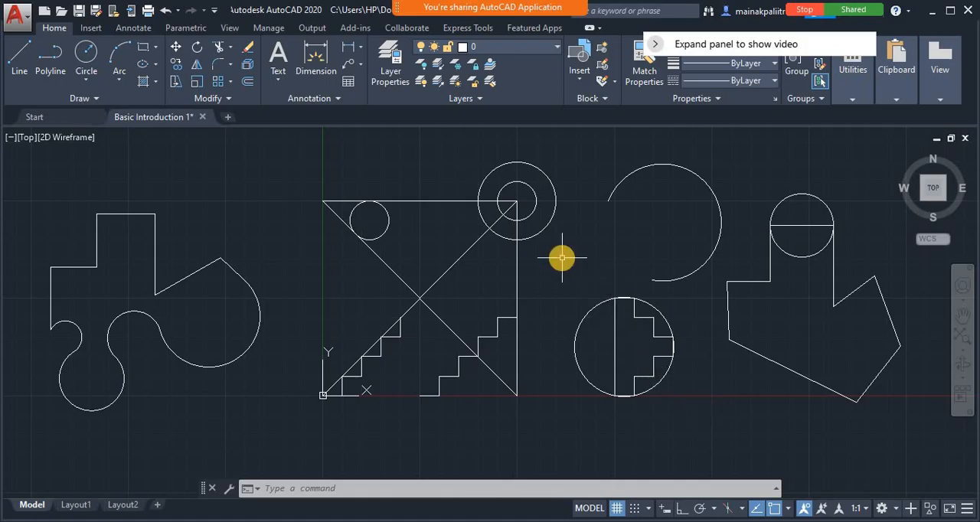
Trim the larger concentric circle between the square's rising diagonal and right vertical line, using those two lines as cutting edges
text(tr)
key(Return)
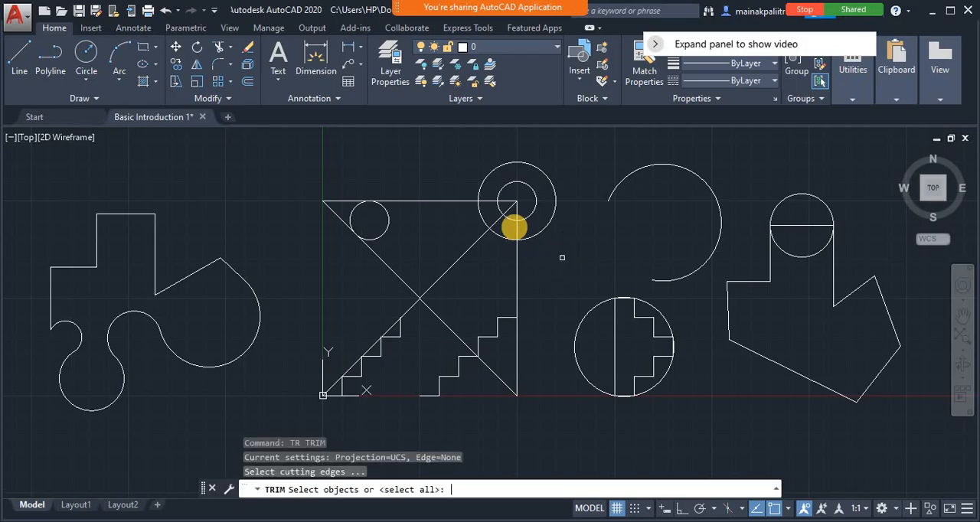
click(500, 220)
click(510, 222)
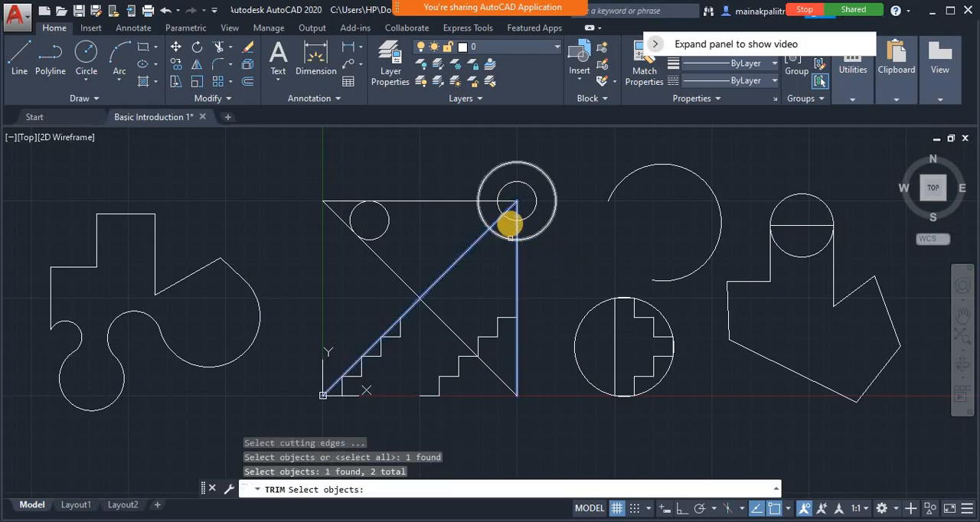
key(Return)
click(507, 234)
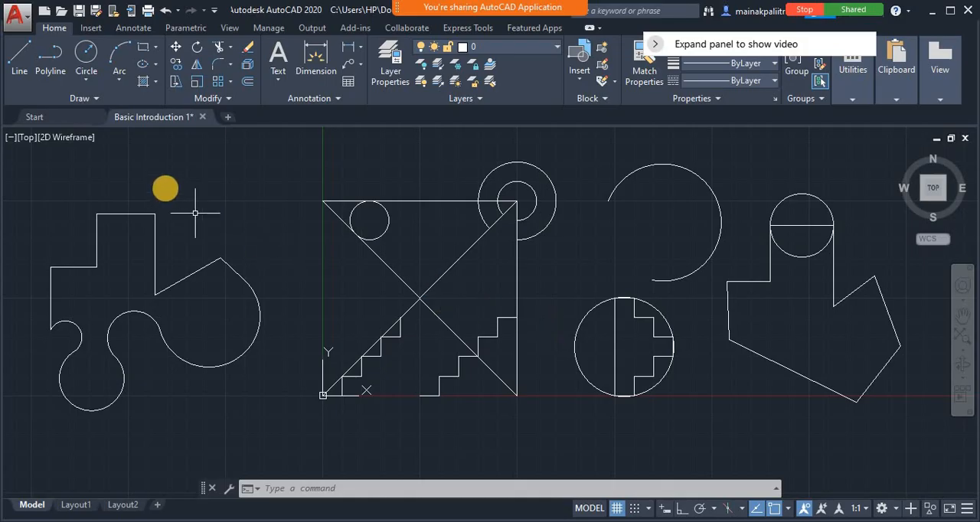
Draw a center-defined arc around the origin, from a point below right counterclockwise to one below left, and delete it
click(119, 55)
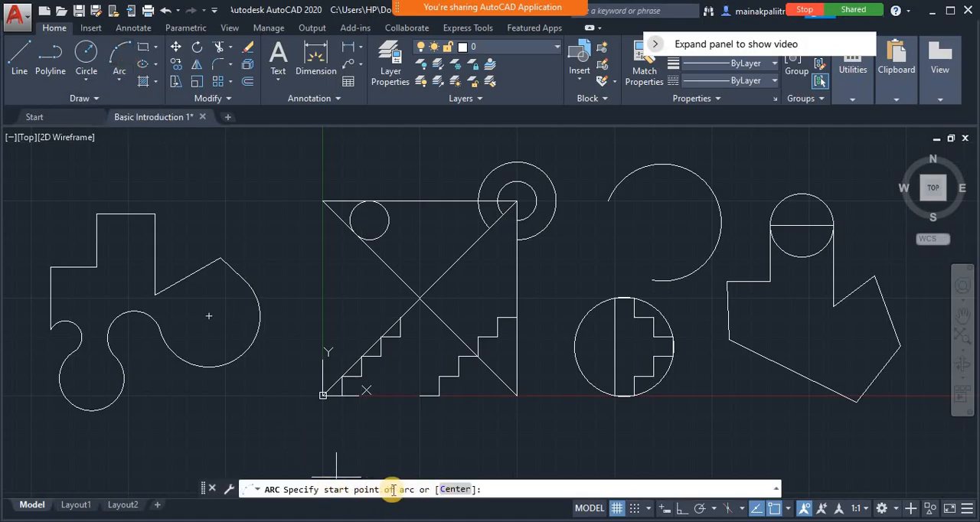
click(453, 490)
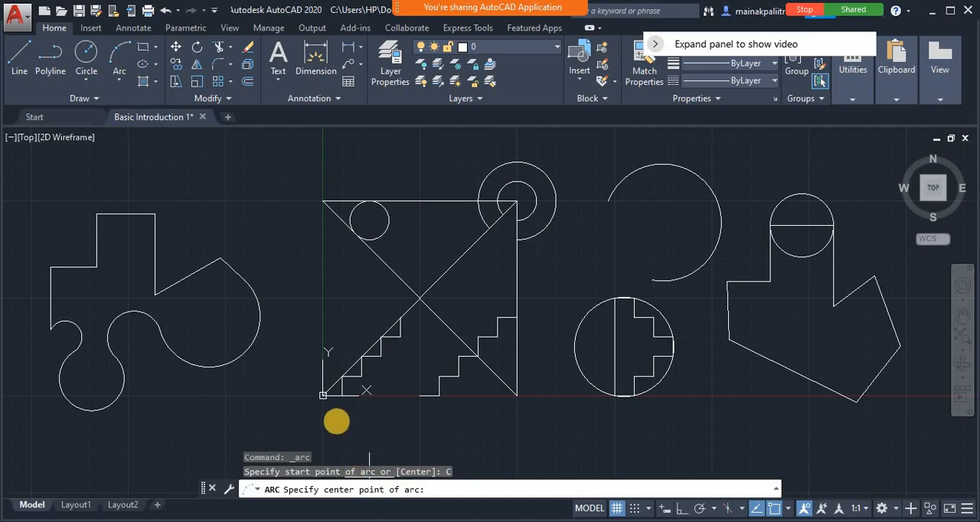
click(322, 395)
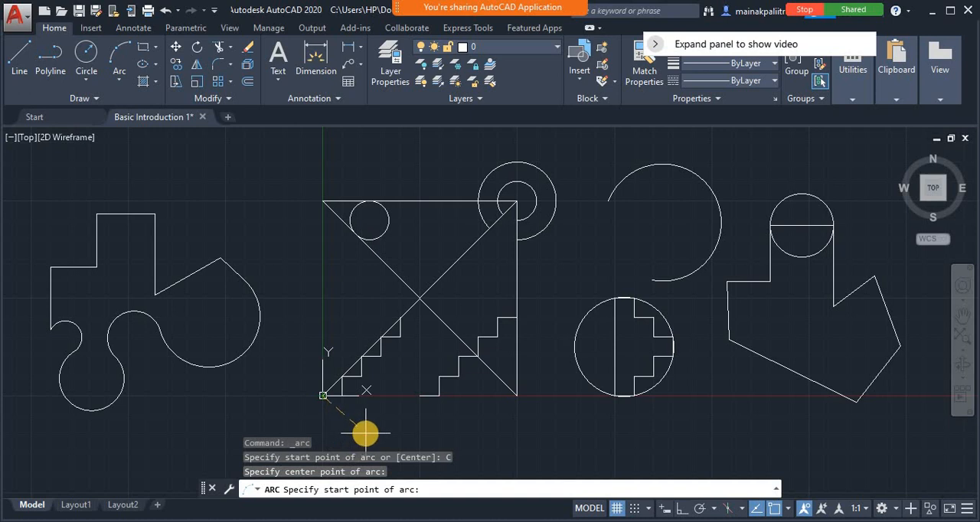
click(373, 420)
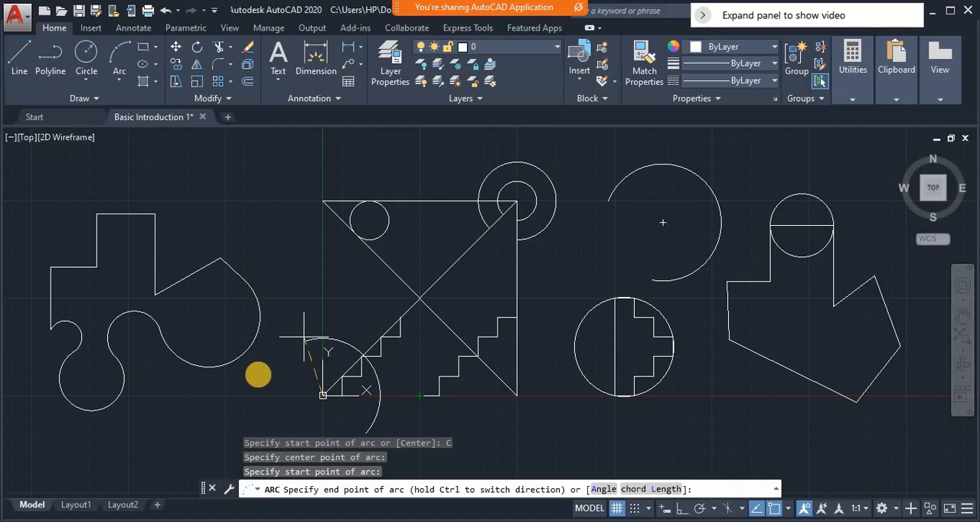
click(274, 426)
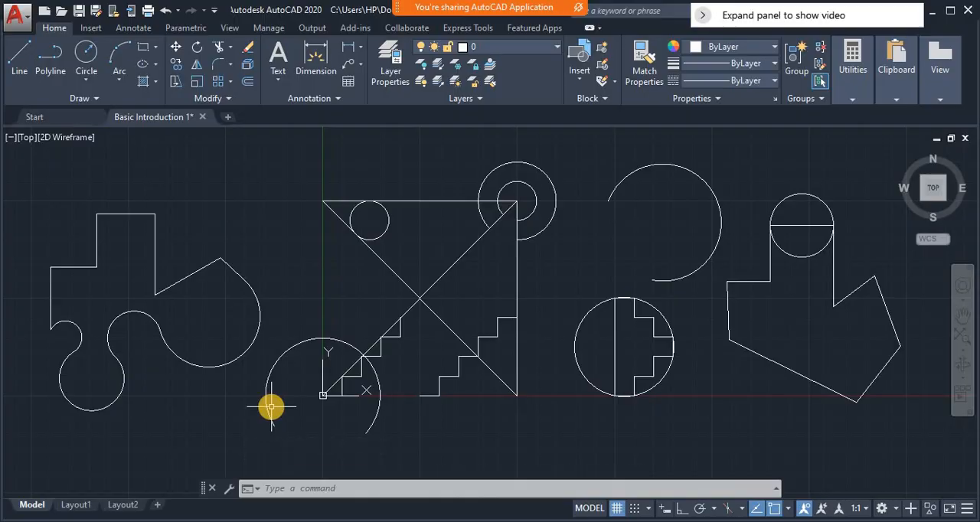
click(271, 407)
key(Delete)
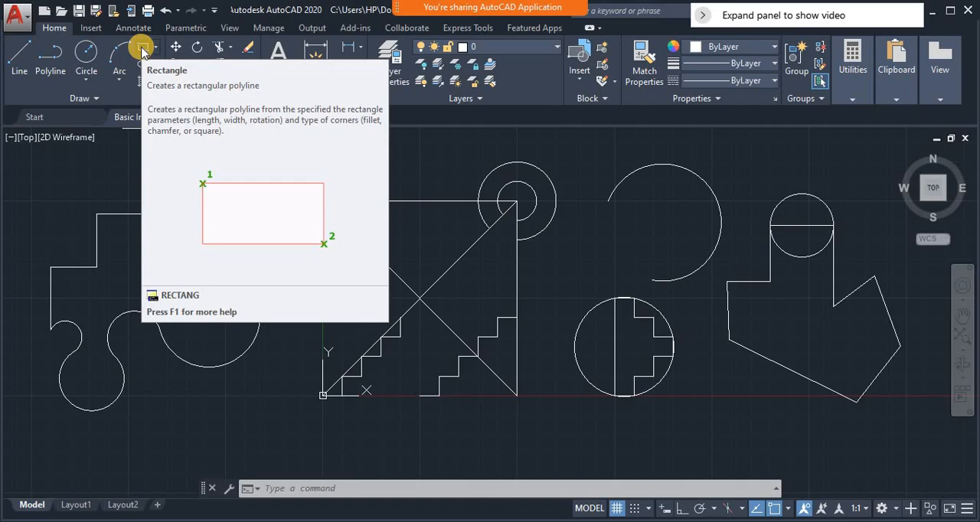
Draw a rectangle with its first corner at 0,0 and its opposite corner at -20,-20
click(295, 488)
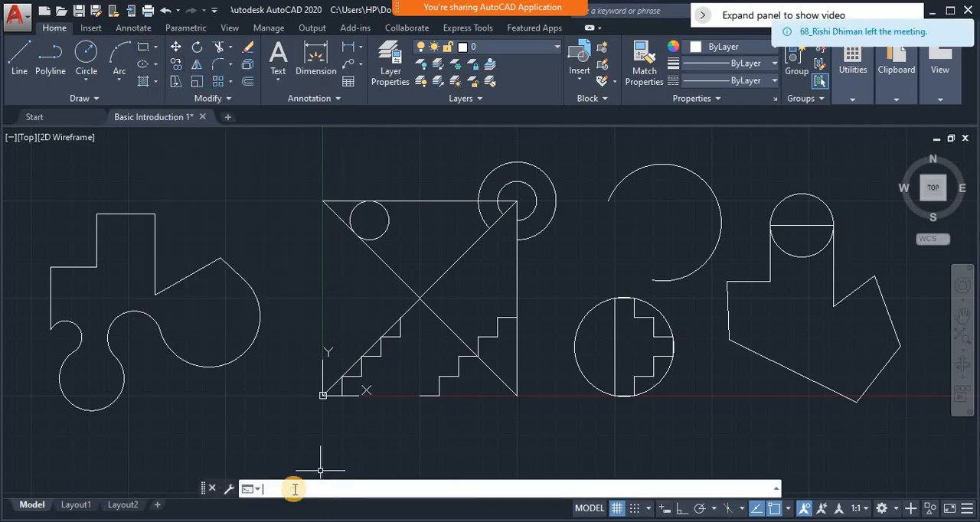
text(REC)
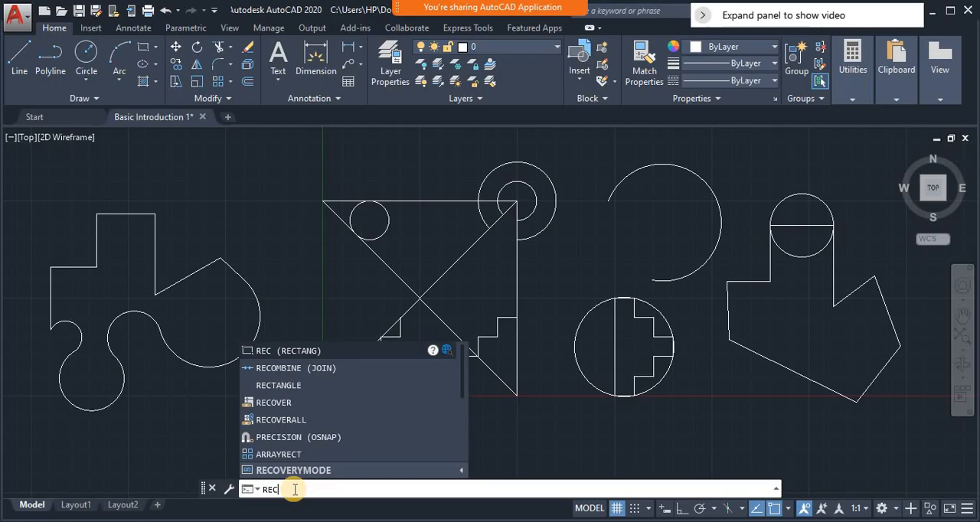
key(Return)
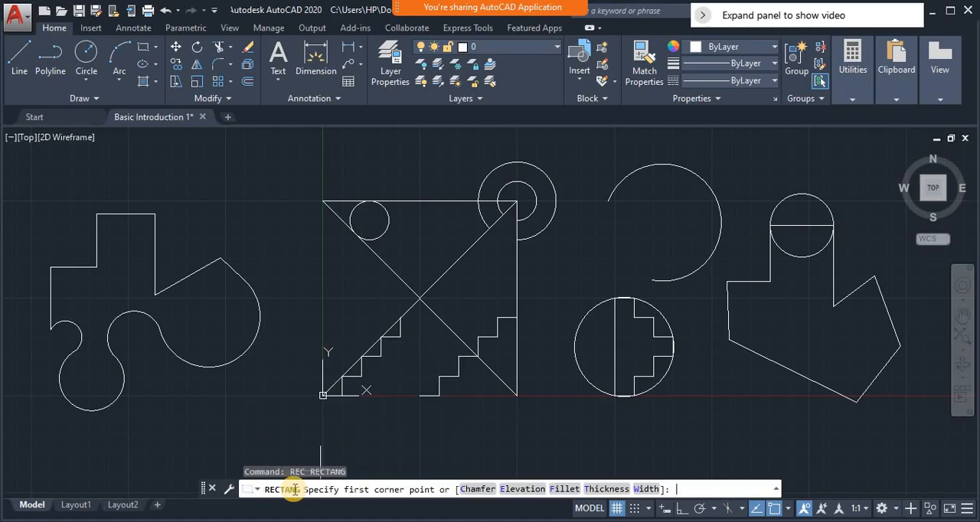
text(0,0)
key(Return)
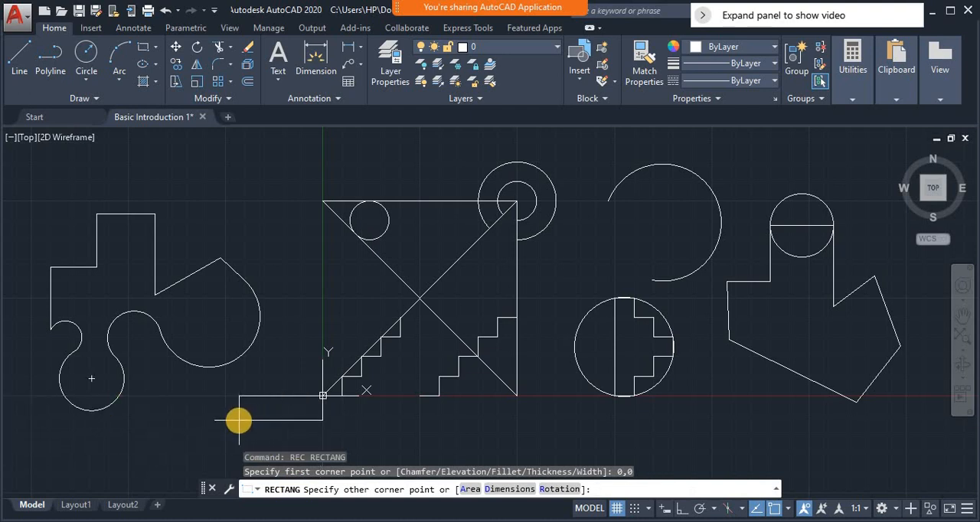
text(-20,-20)
key(Return)
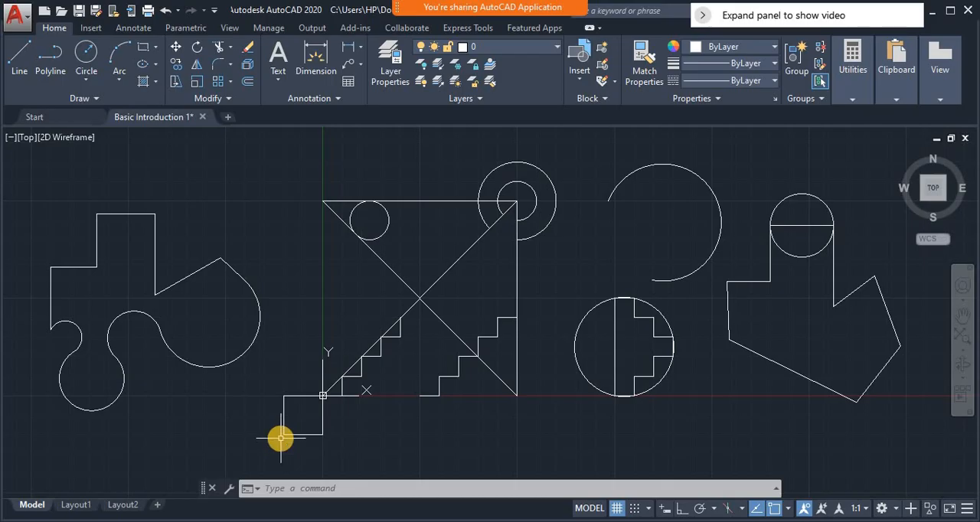
Bring up the status bar customization list and switch Ortho mode on and off again
click(968, 514)
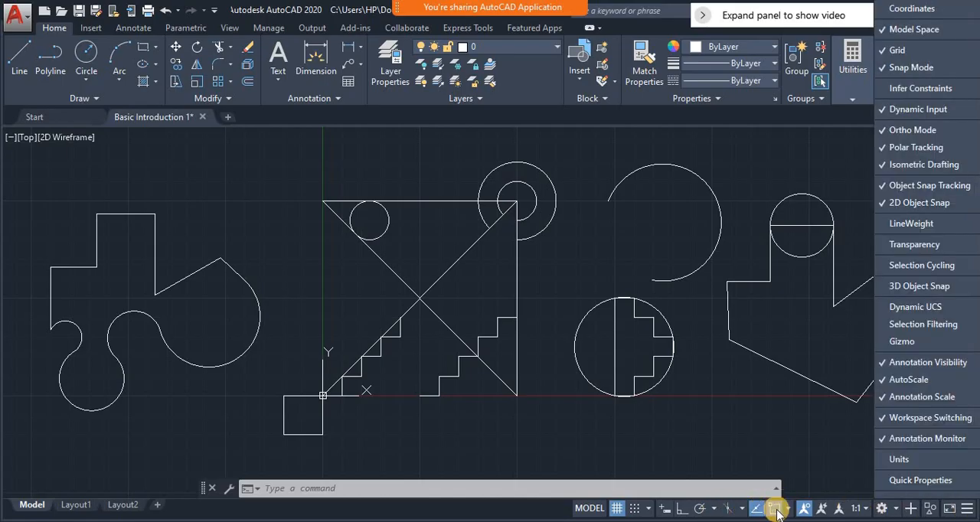
click(680, 510)
click(680, 509)
click(680, 509)
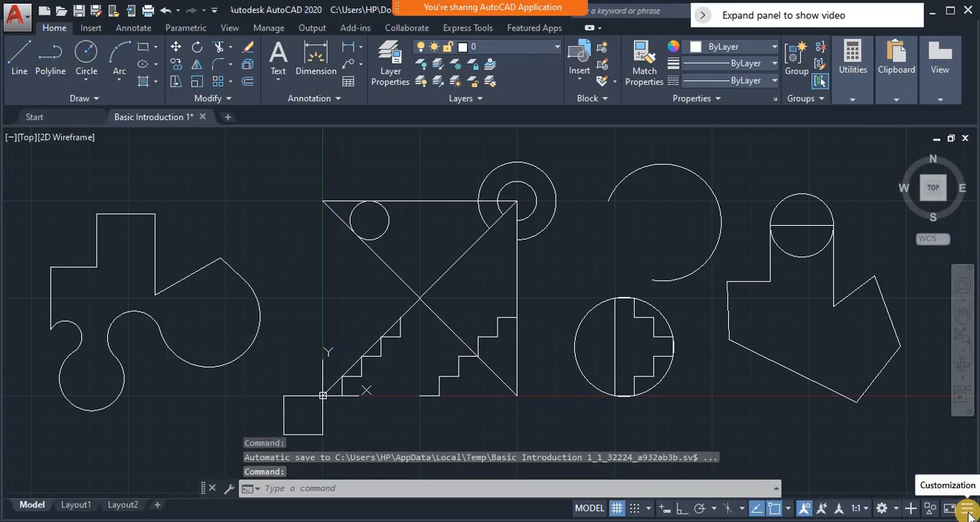
Hide the Dynamic Input toggle from the status bar and show it again
click(968, 513)
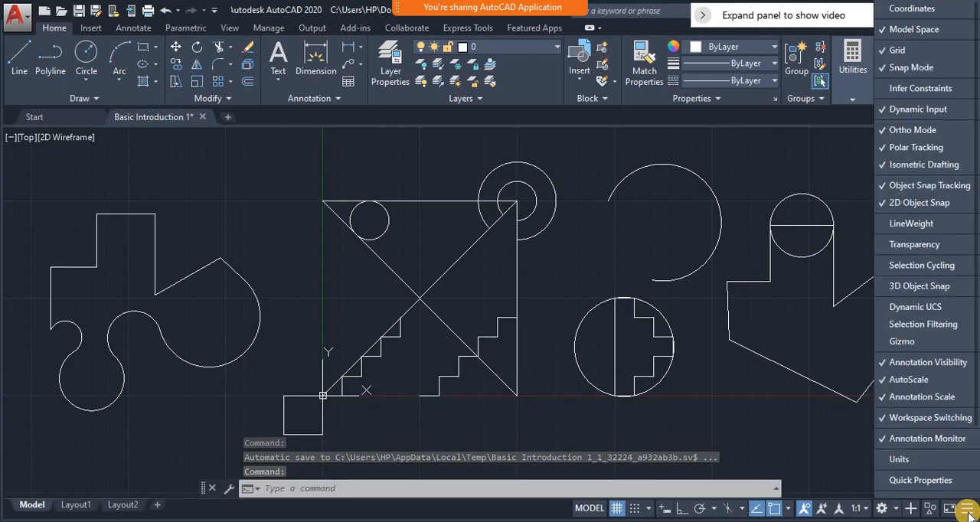
click(919, 111)
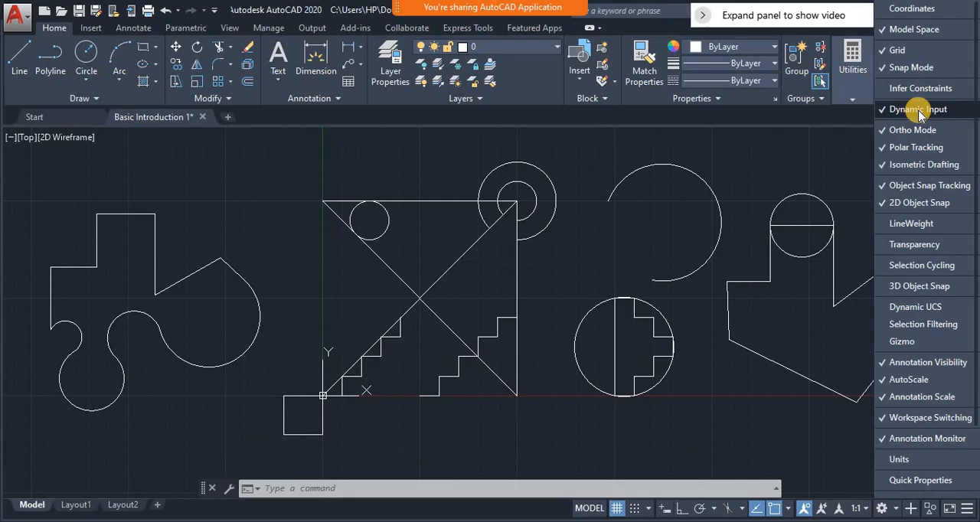
click(919, 111)
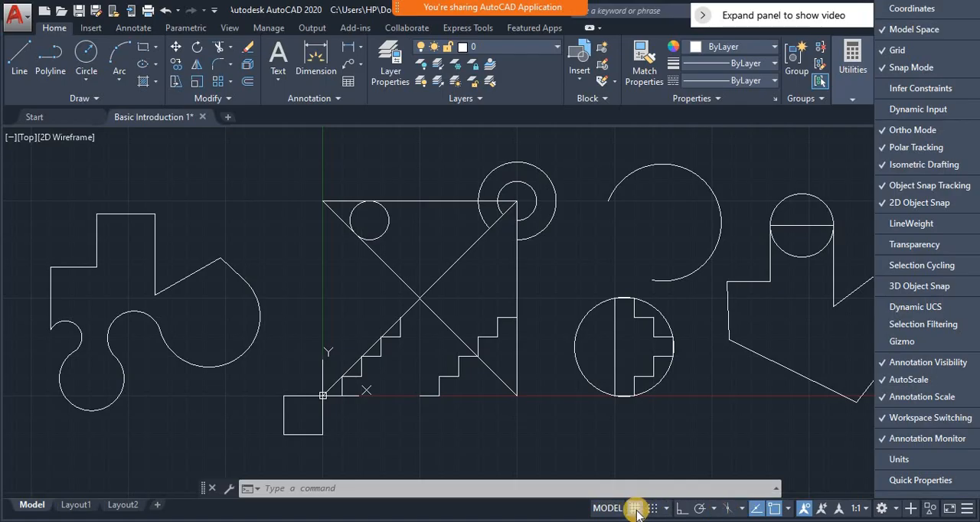
click(887, 111)
click(663, 509)
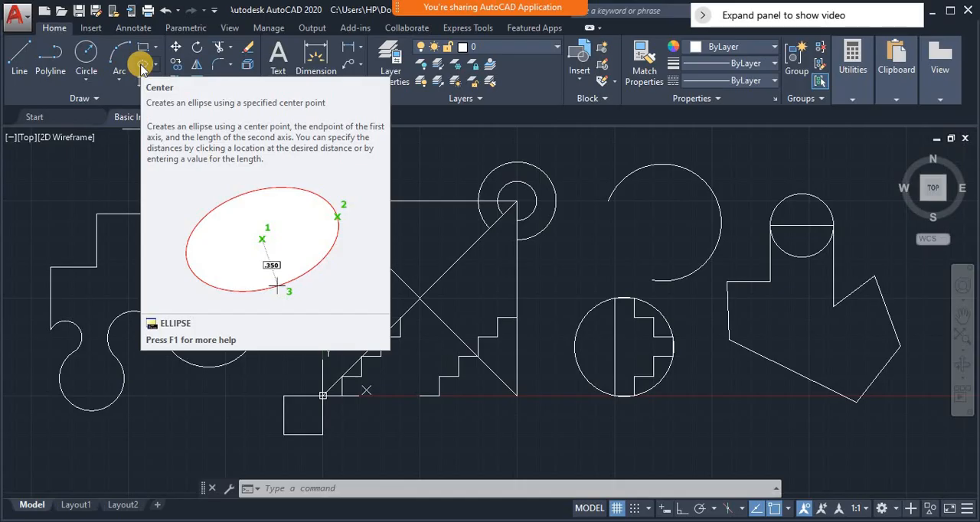
Draw an ellipse centered on the square's upper-left corner, with a horizontal semi-axis of about 50 and a vertical one about half that
click(141, 66)
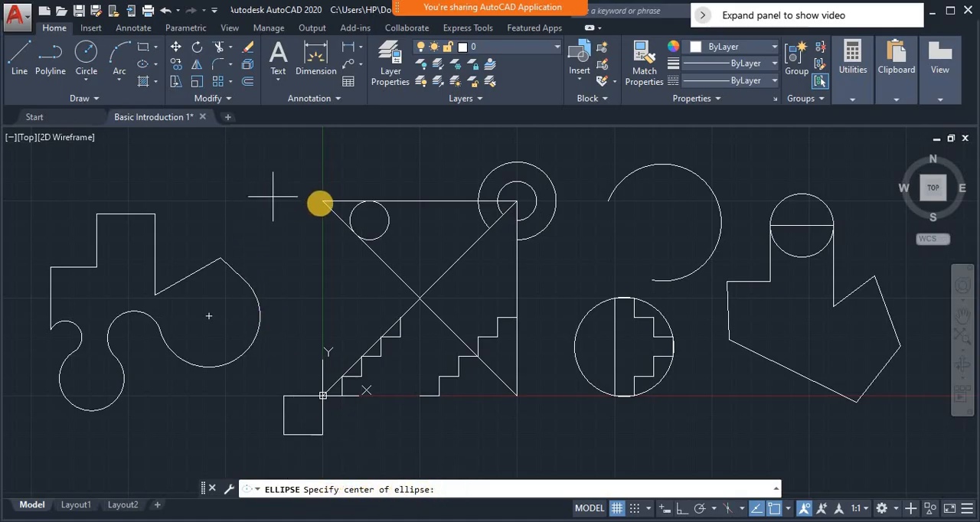
click(321, 202)
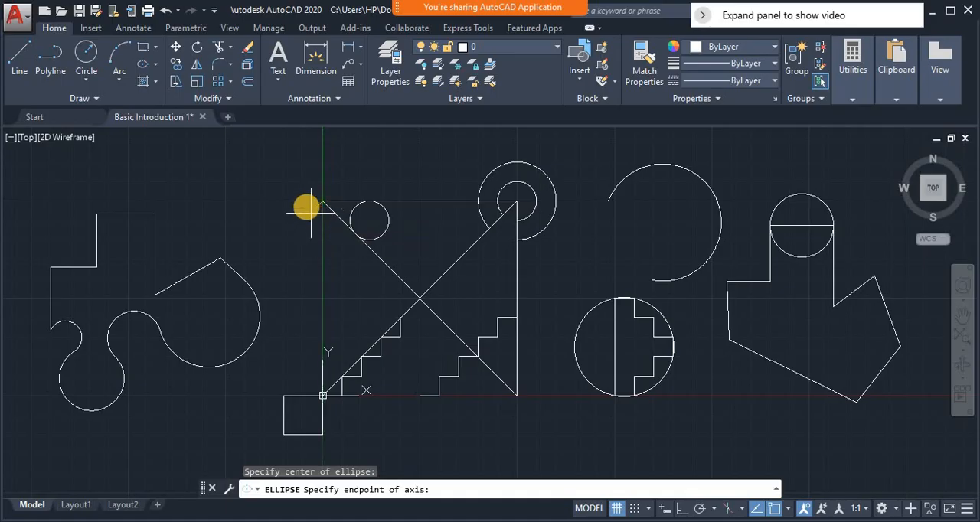
click(226, 200)
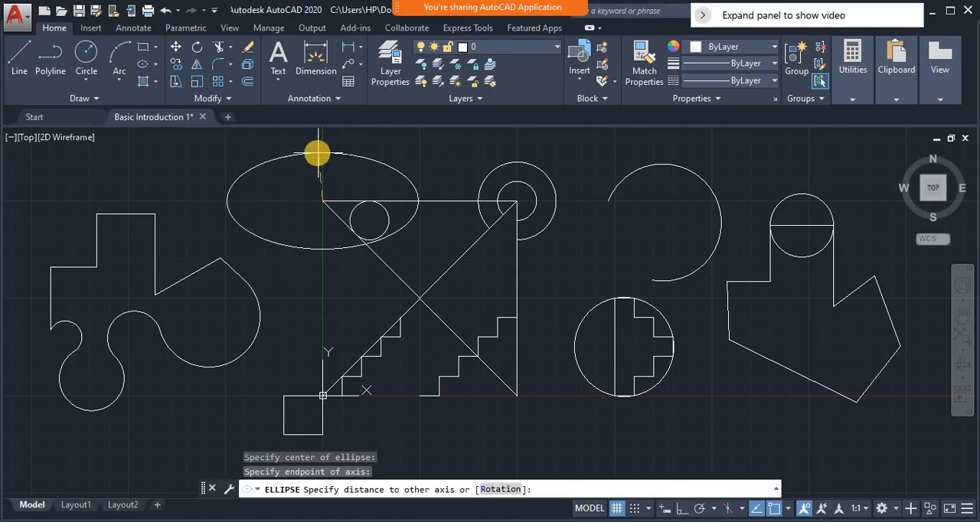
click(317, 154)
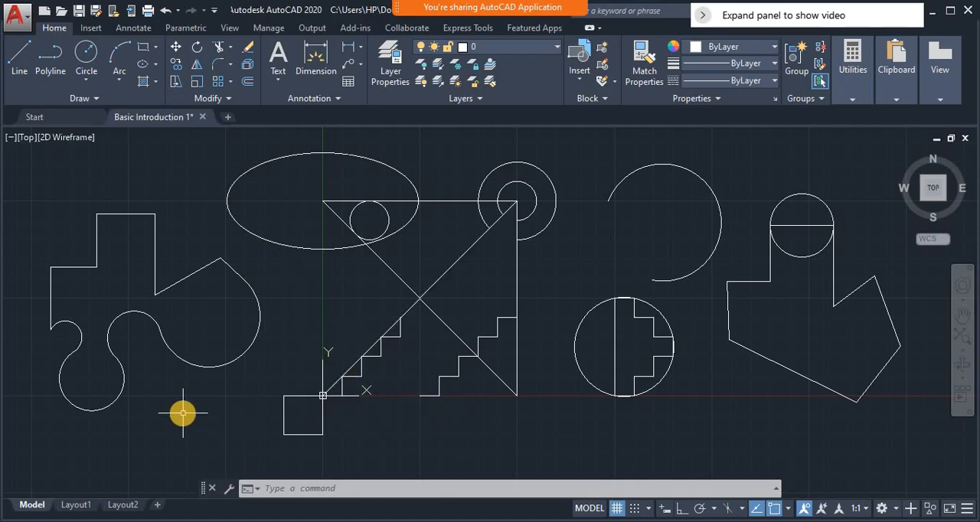
Erase all objects except the leftmost polyline shape with arcs, using a crossing selection over the rest of the drawing
text(e)
key(Return)
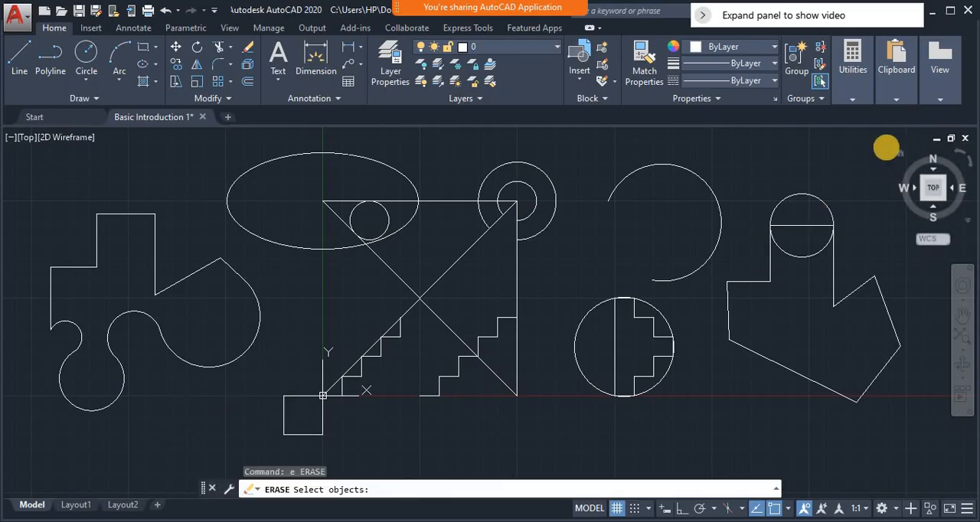
click(887, 146)
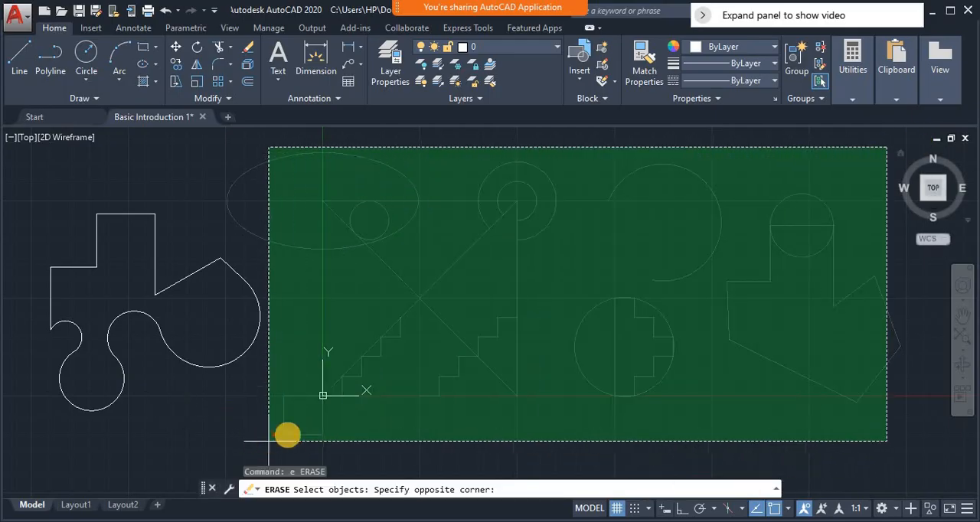
click(295, 433)
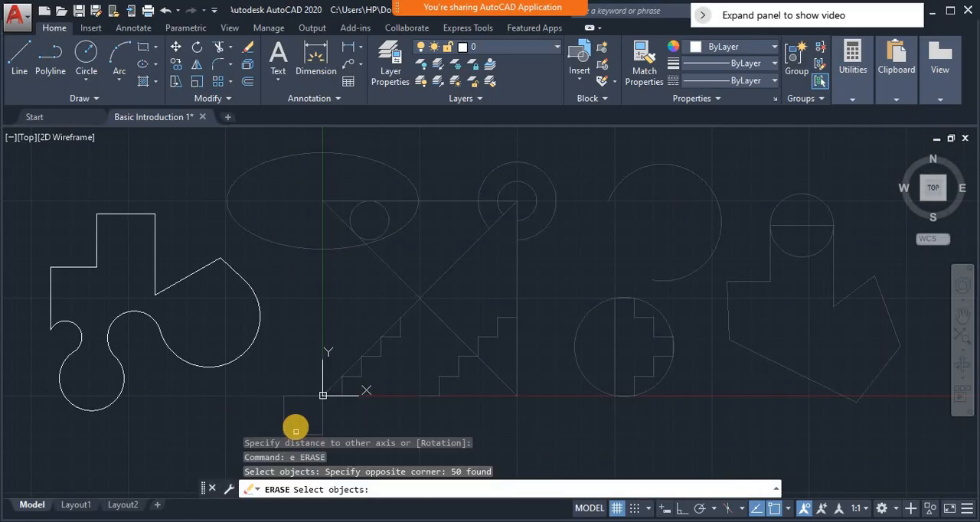
key(Return)
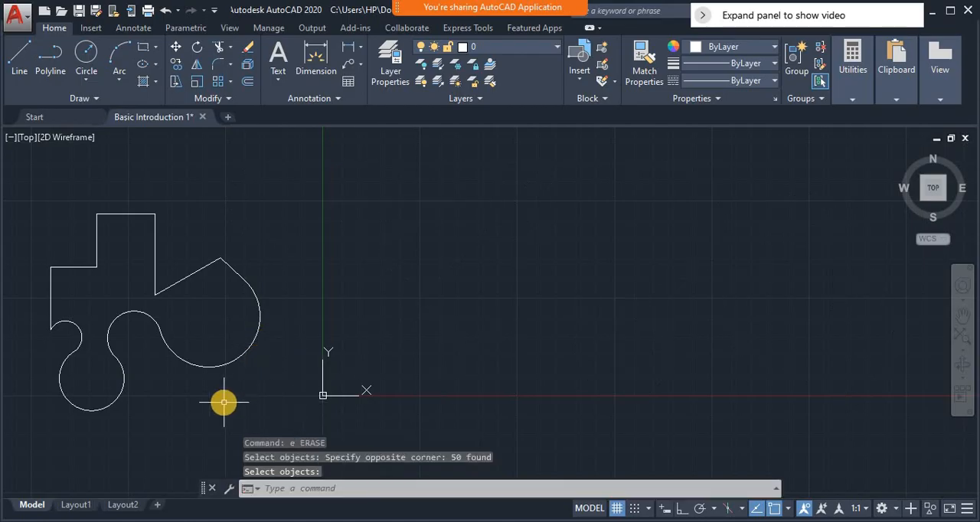
Start the classic Array command and set it to a polar array
text(P)
key(Return)
mouse_move(209, 400)
mouse_down()
mouse_move(647, 352)
mouse_move(640, 361)
mouse_up()
key(Escape)
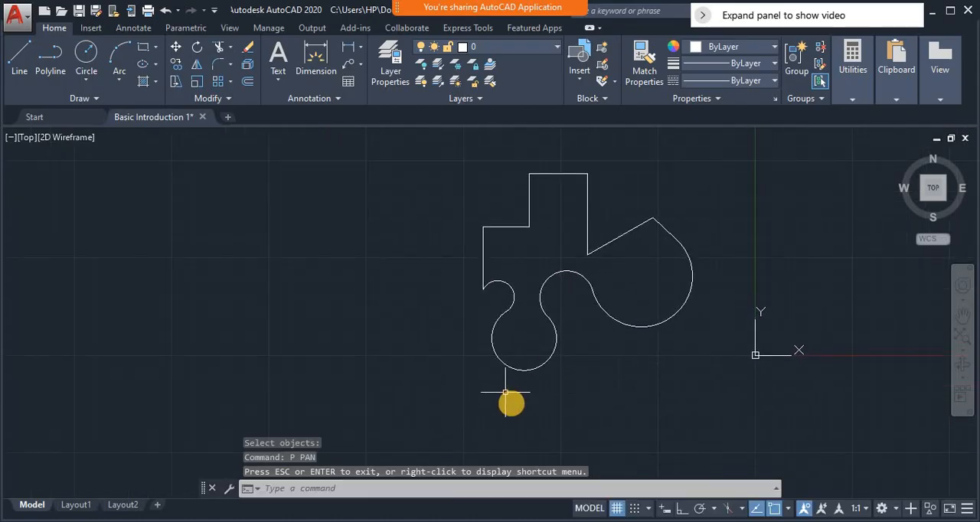
text(ARRAYCLASSIC)
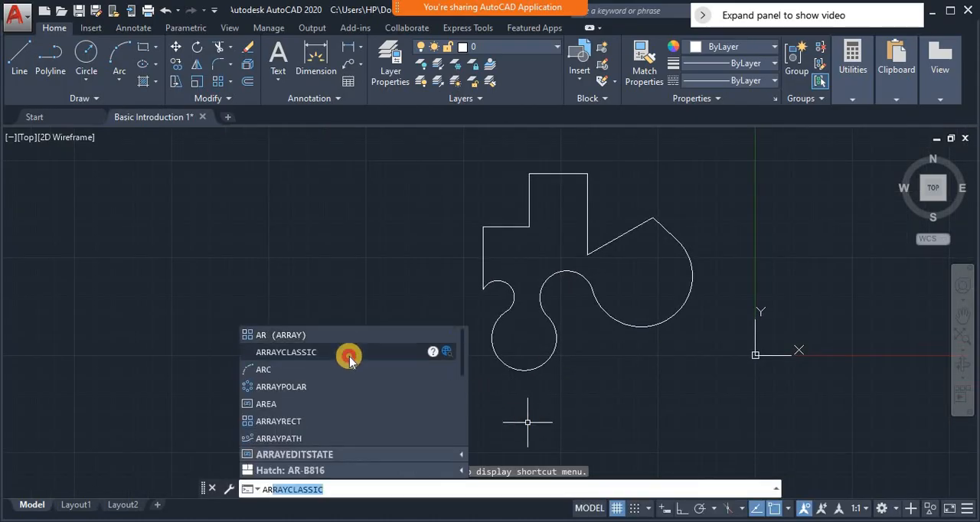
click(354, 352)
click(445, 160)
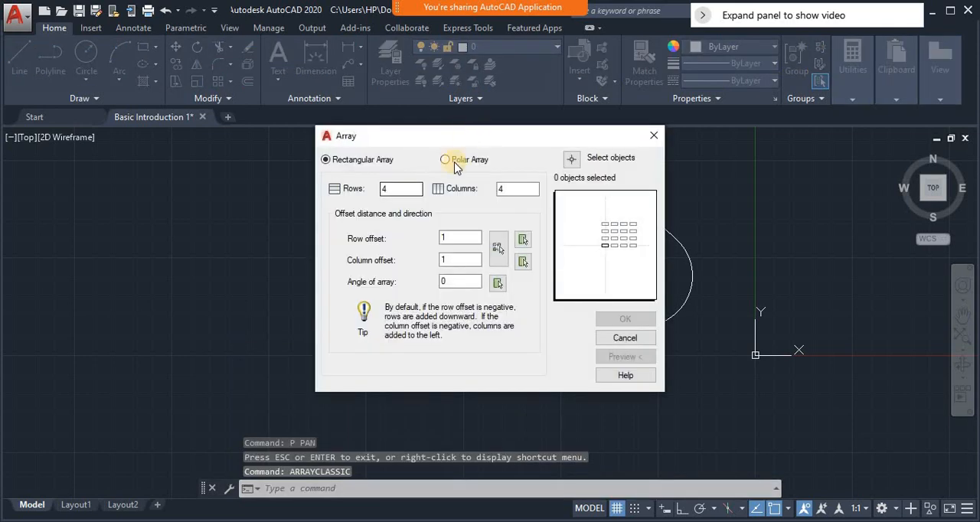
Select the whole polyline shape as the array object and preview the polar array with 4 items over 360 degrees
click(570, 159)
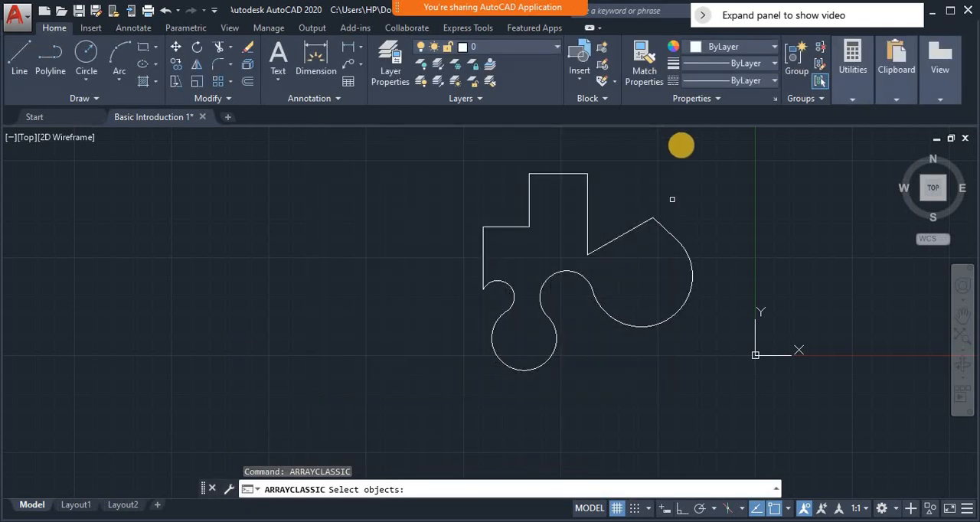
click(700, 153)
click(461, 391)
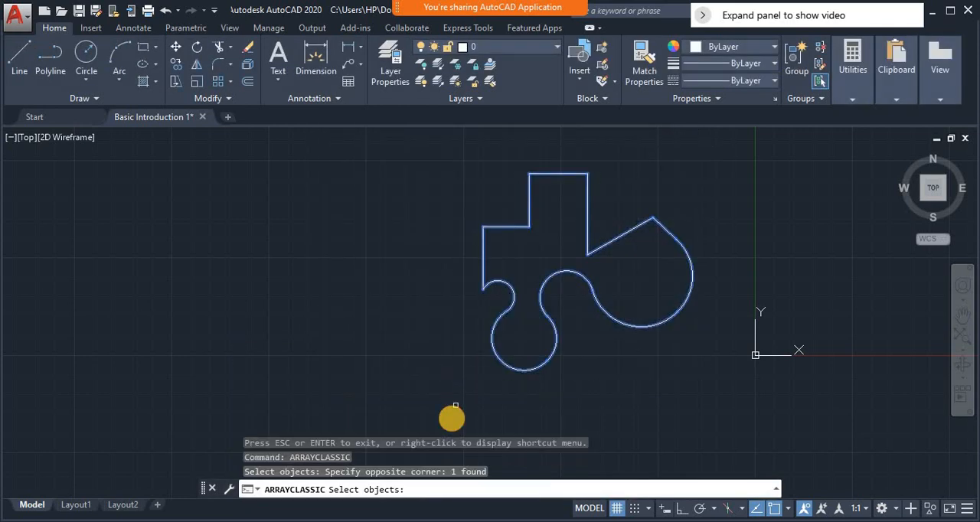
right_click(451, 421)
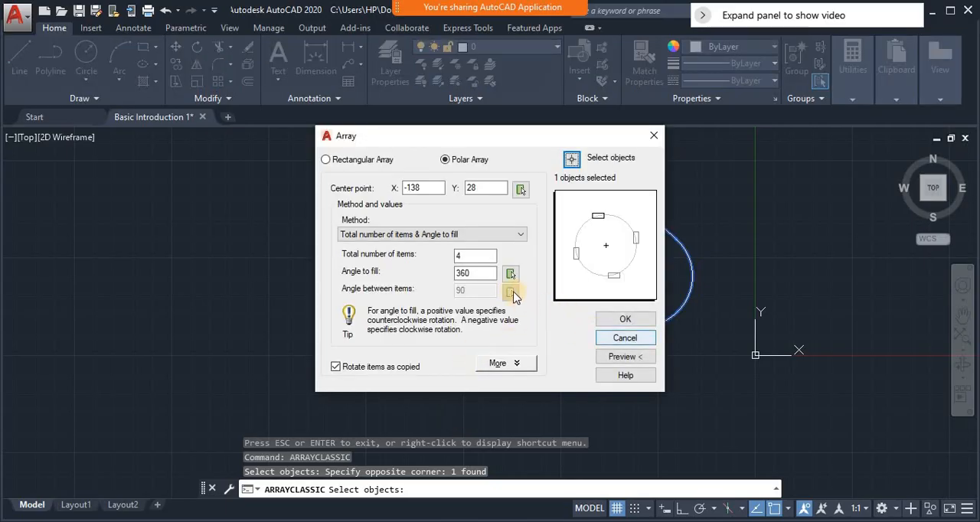
click(622, 355)
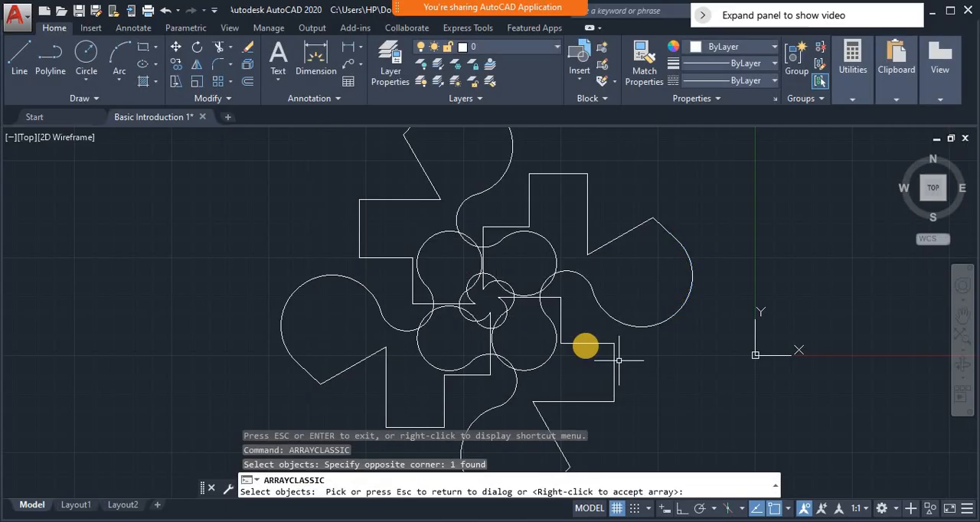
click(586, 346)
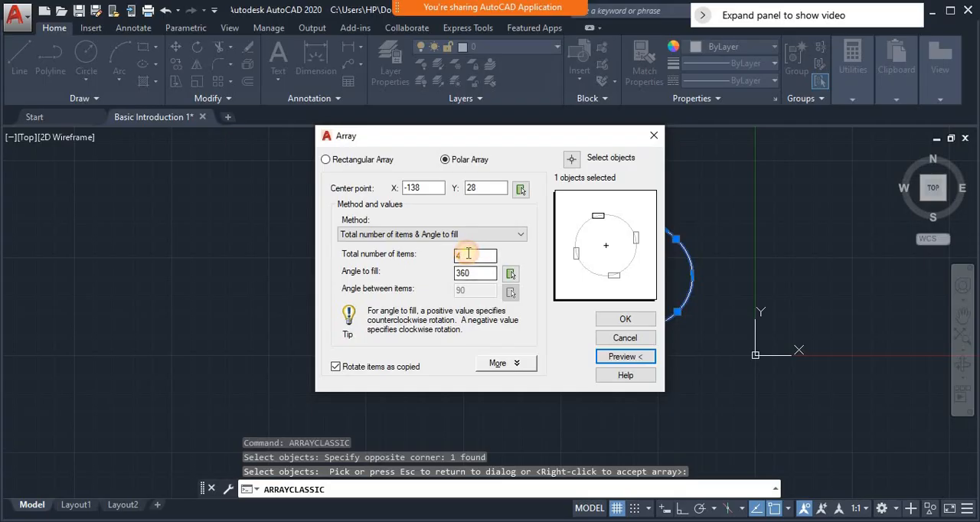
Set the polar array's total number of items to 40 and preview the pattern
click(468, 254)
text(0)
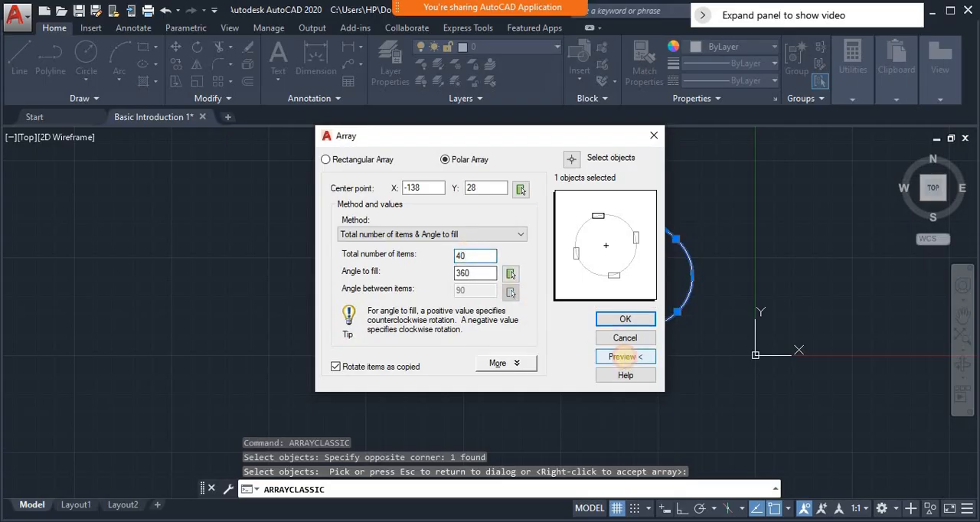
click(625, 356)
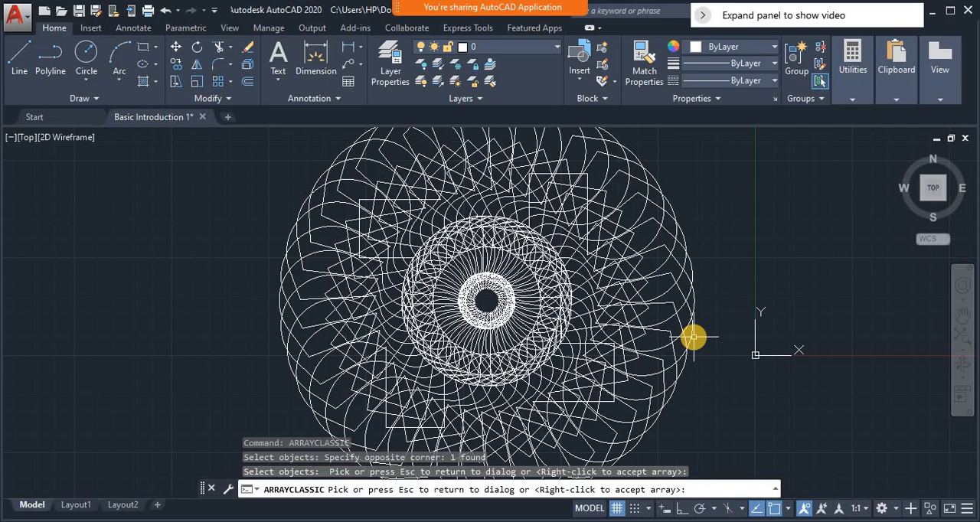
click(694, 337)
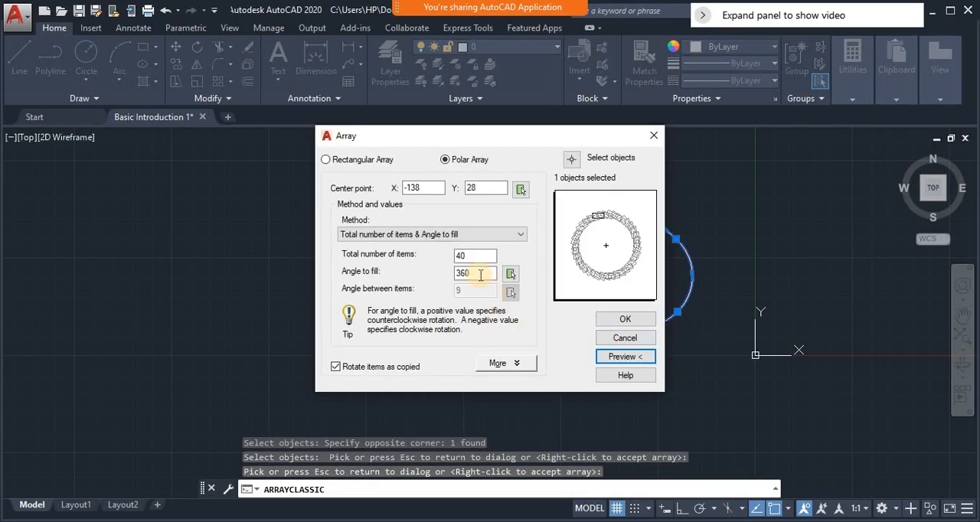
Pick the shape's sloping peak vertex as the polar array's center point and preview the pattern
click(520, 188)
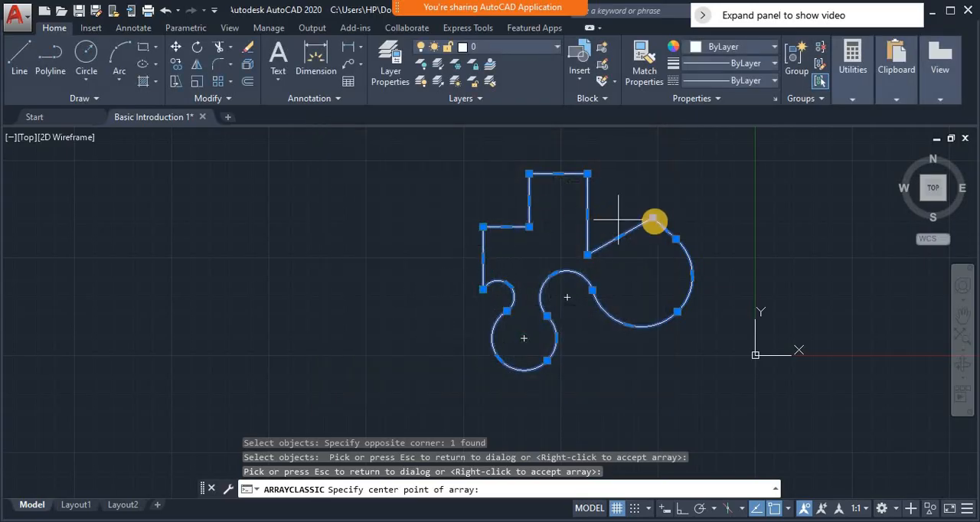
click(653, 220)
click(624, 360)
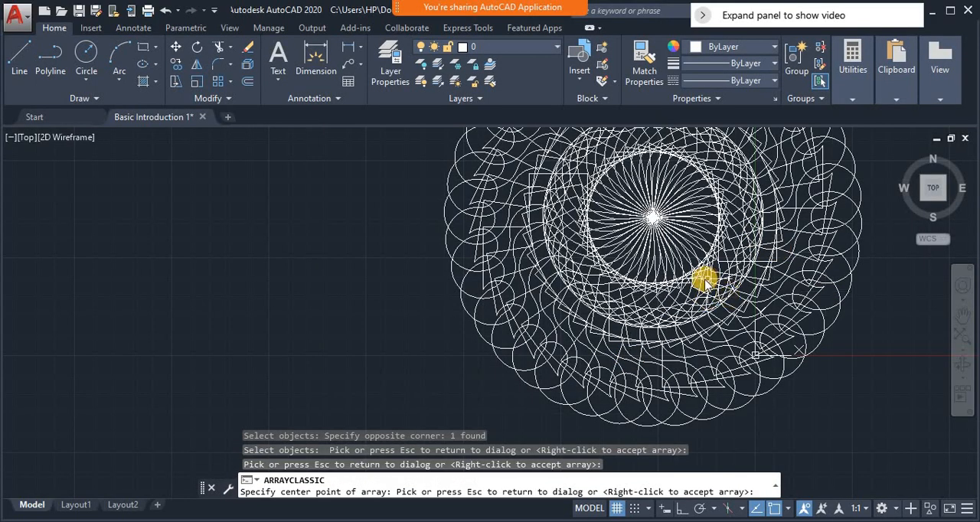
click(704, 281)
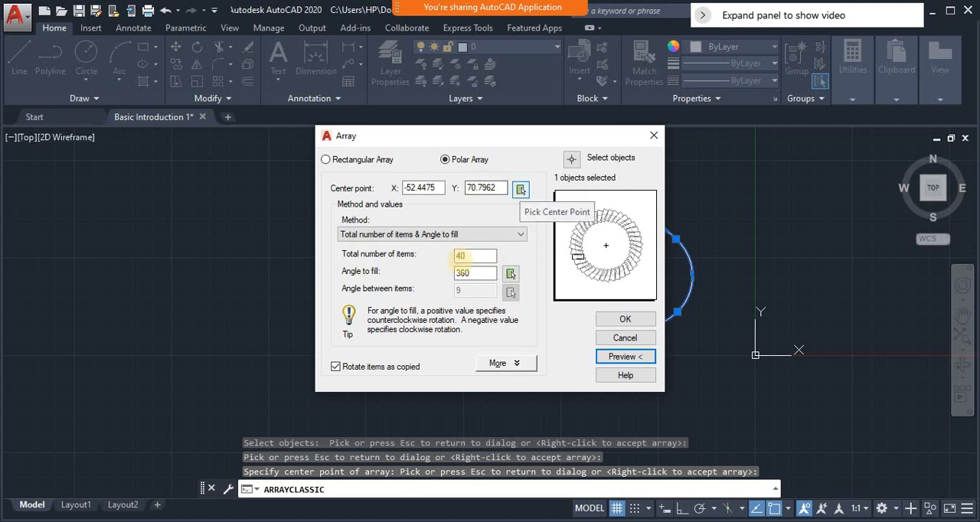
Move the polar array's center to empty space west of the shape, at about X -215, Y 29, and preview the pattern
click(520, 190)
click(319, 301)
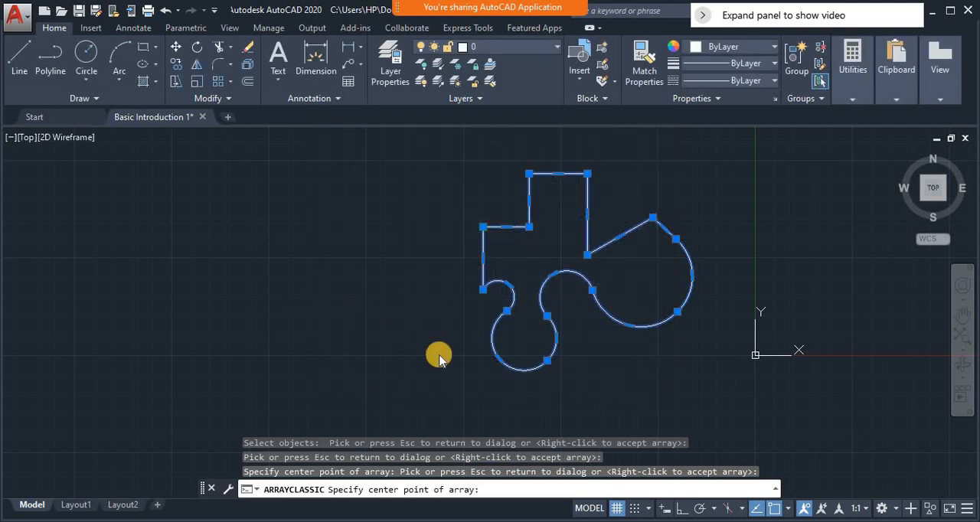
click(616, 356)
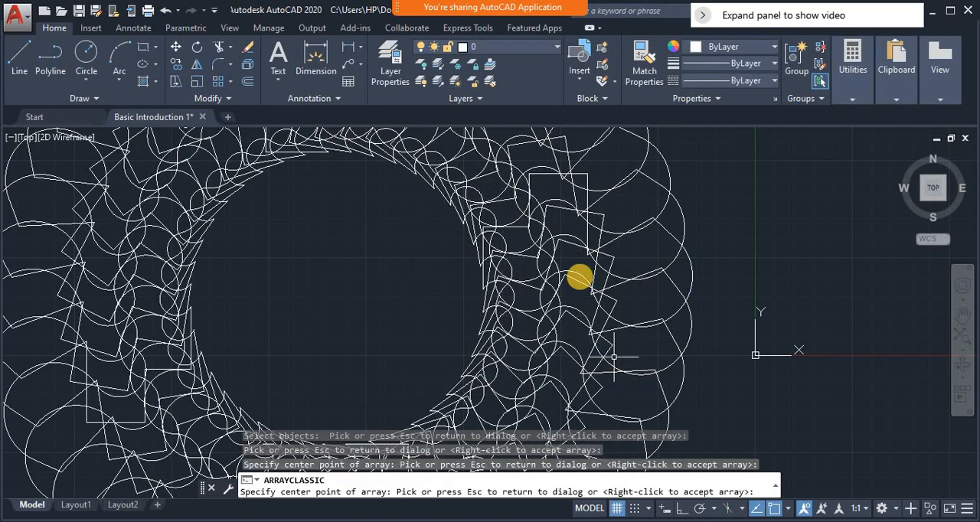
click(443, 262)
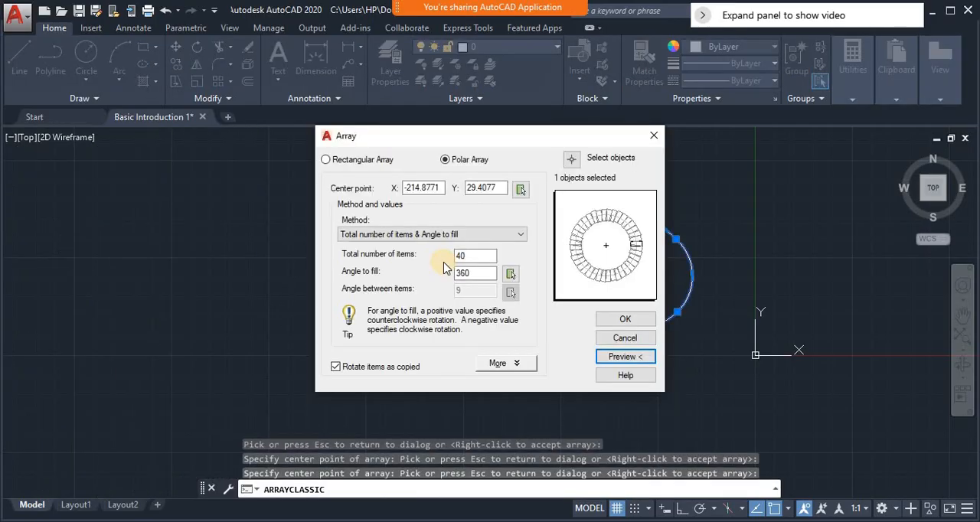
Raise the polar array's total number of items to 100 and preview the denser ring
click(484, 261)
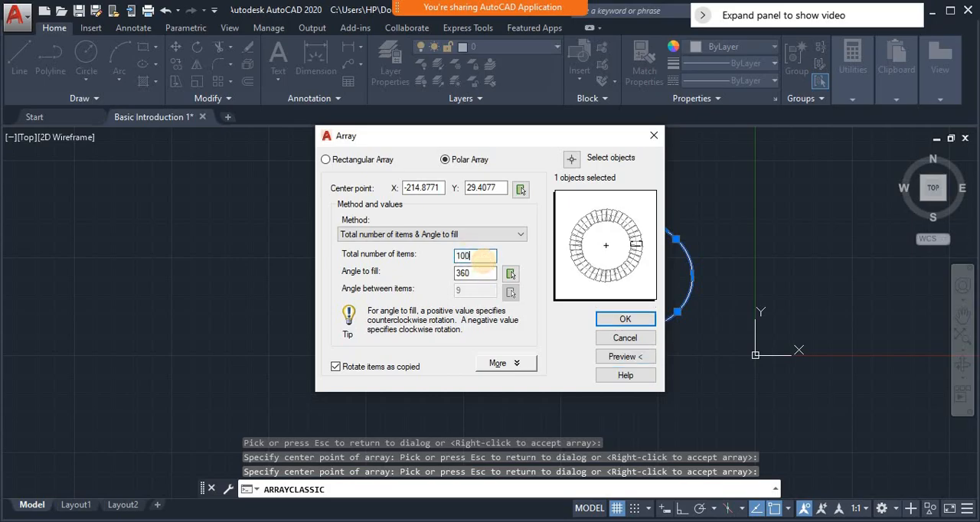
text(100)
click(624, 356)
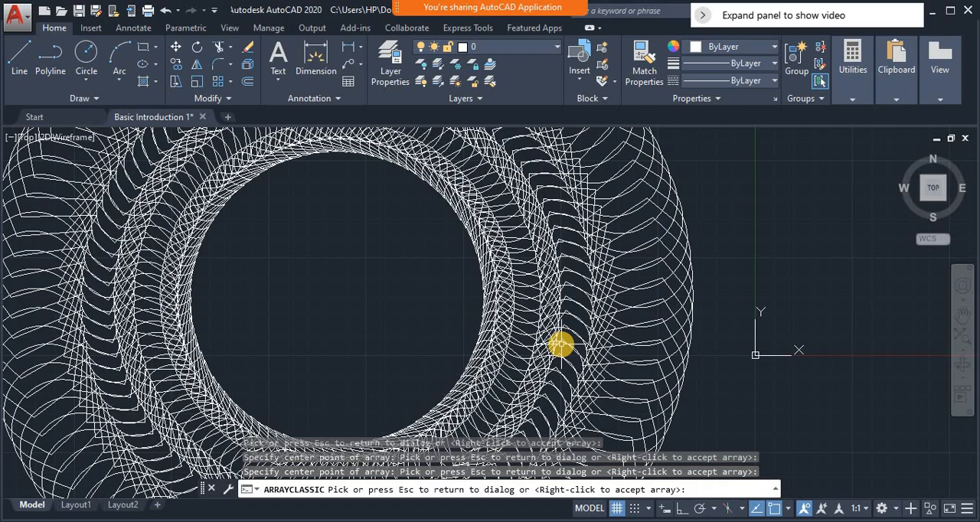
click(561, 345)
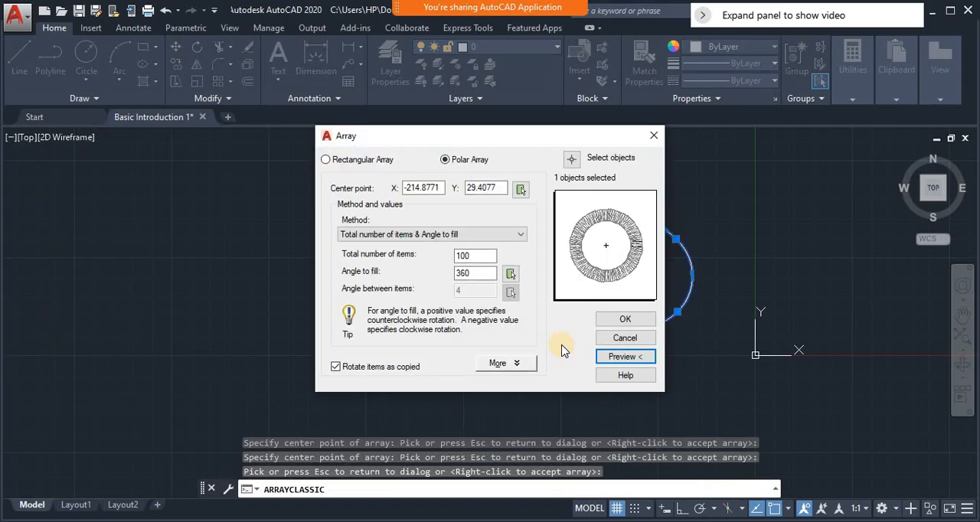
Change the array type to rectangular and preview it with 4 rows, 4 columns and offsets of 1
click(348, 160)
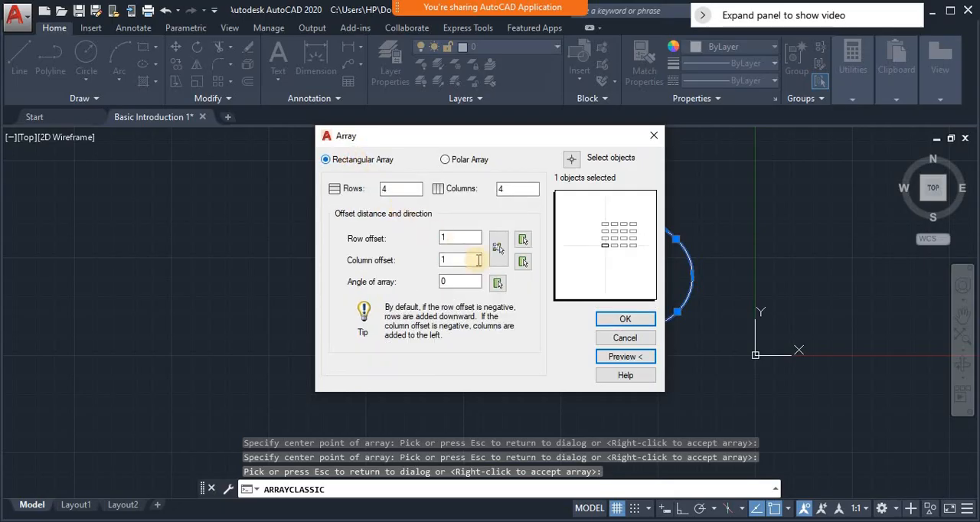
click(621, 356)
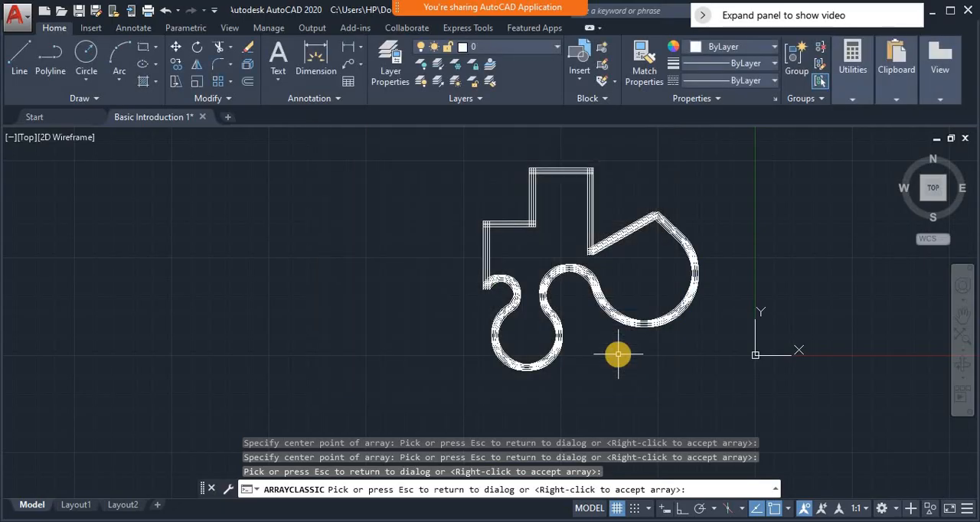
click(619, 358)
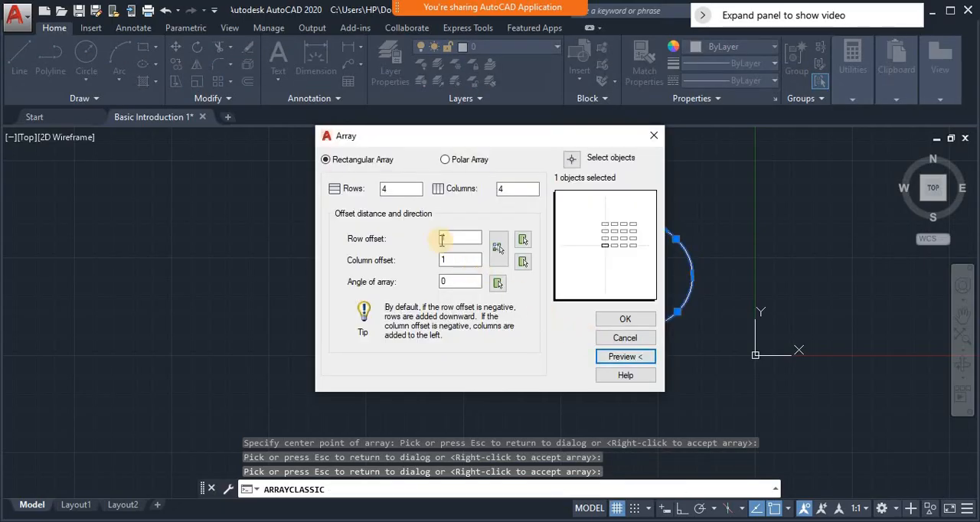
Set the rectangular array's row offset to 50 and column offset to 100, and preview the whole grid
click(468, 239)
click(468, 239)
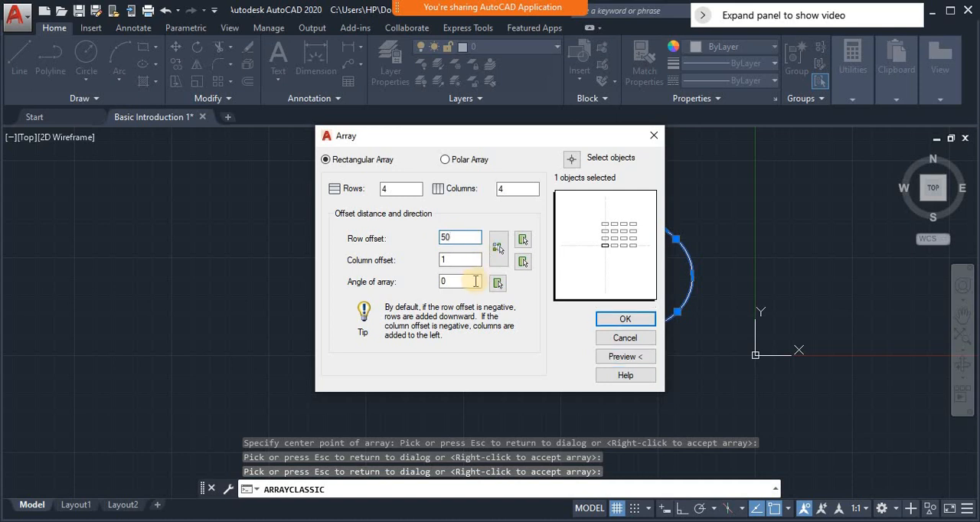
drag(460, 261, 410, 261)
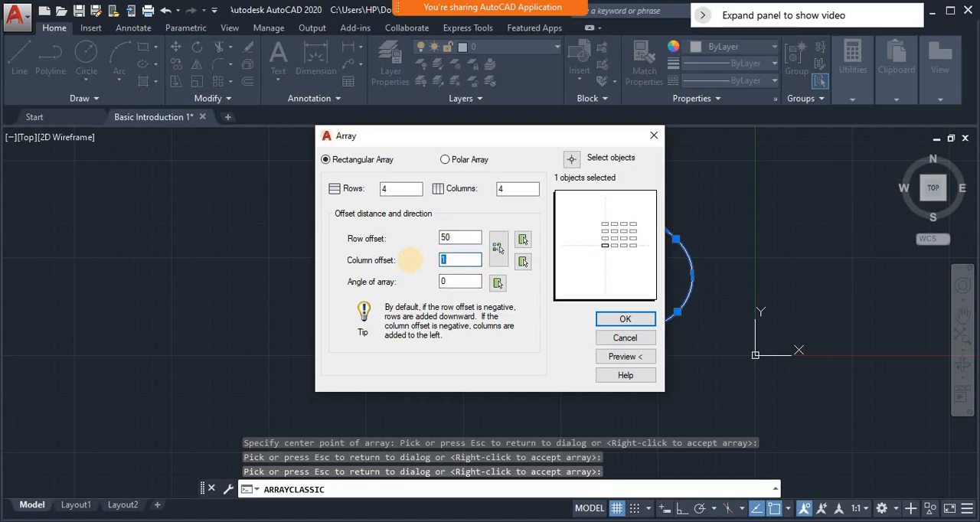
click(645, 356)
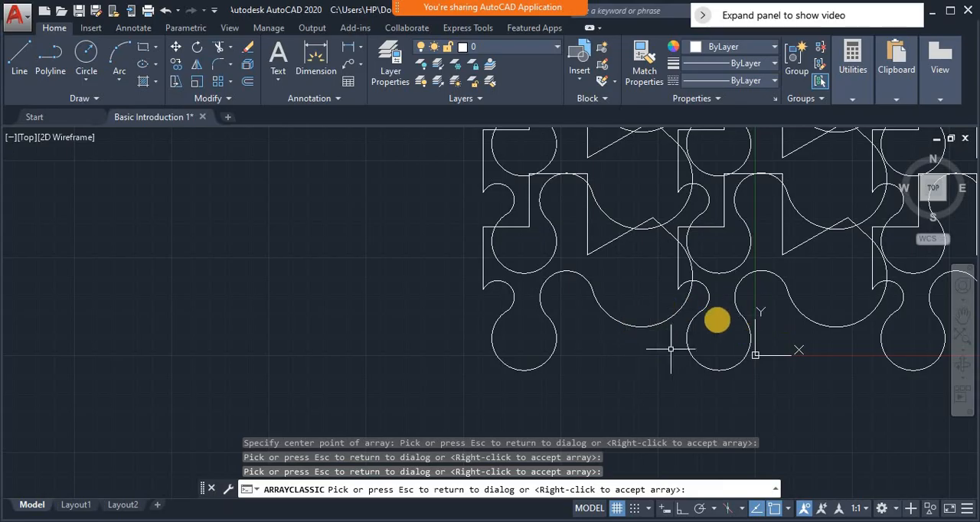
scroll(716, 322, down, 4)
click(716, 322)
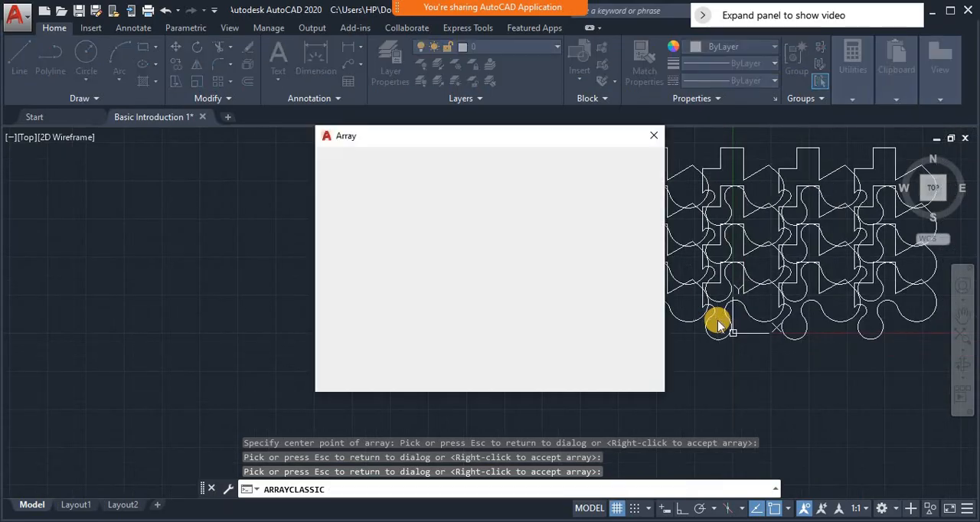
Set both the column offset and the row offset of the rectangular array to 500 and preview the spaced-out grid
click(455, 238)
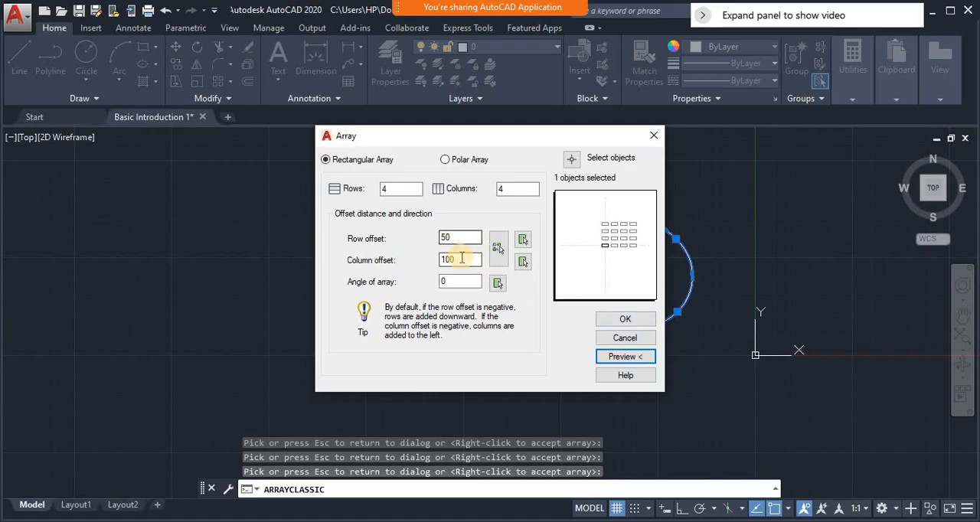
drag(463, 260, 418, 261)
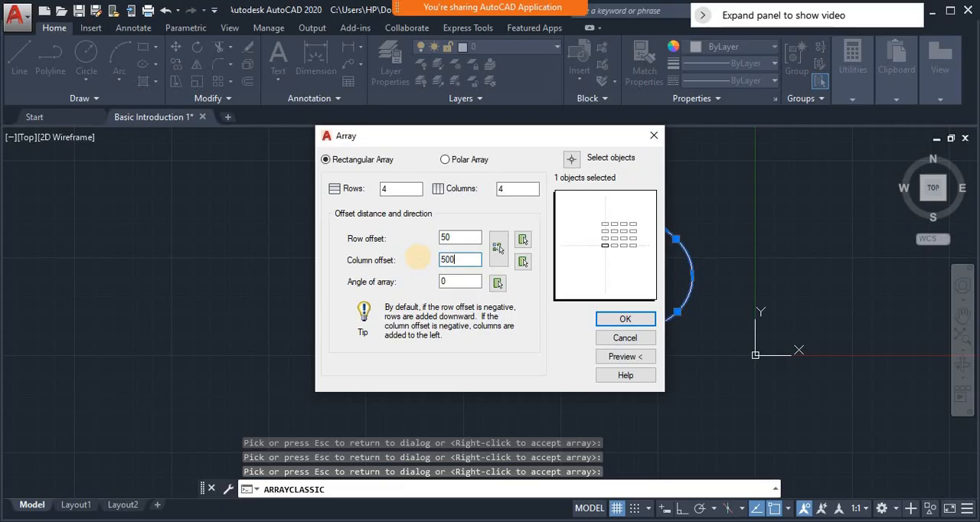
click(460, 235)
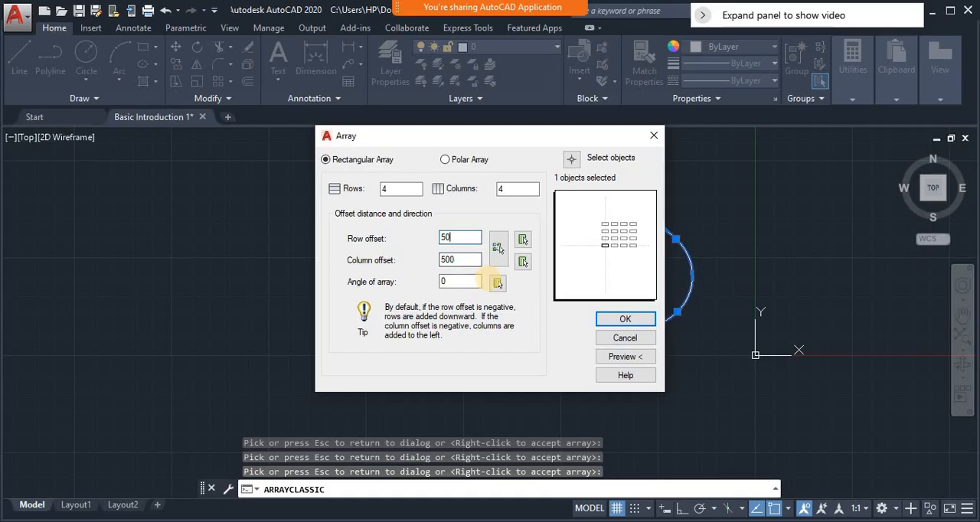
text(0)
click(626, 357)
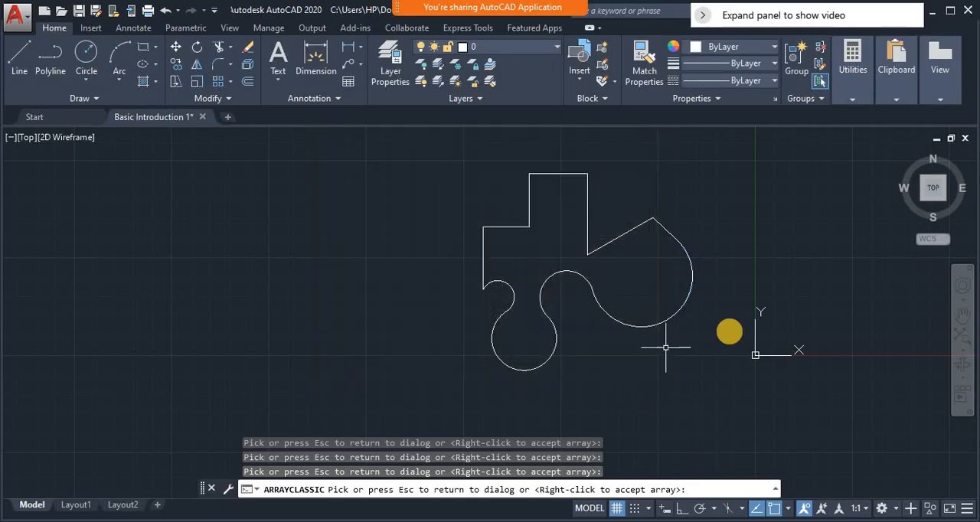
scroll(749, 330, down, 10)
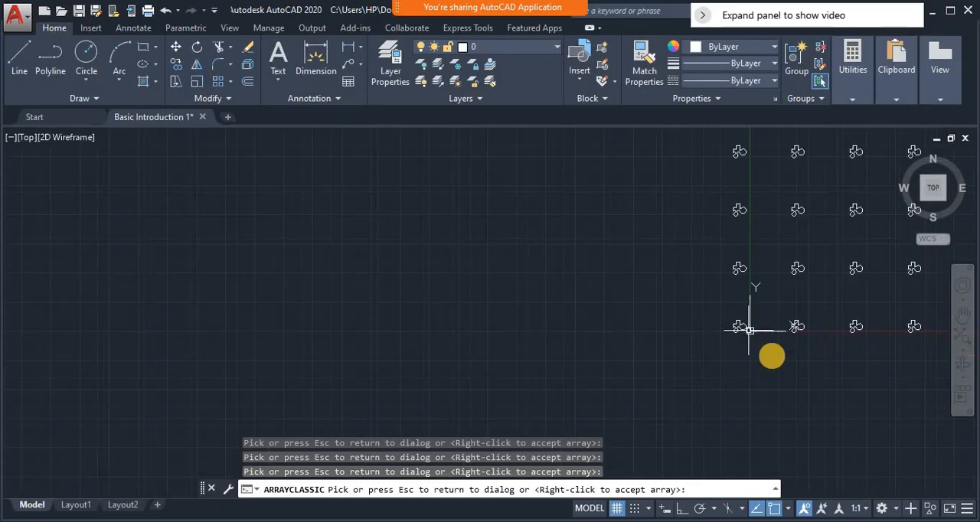
click(857, 346)
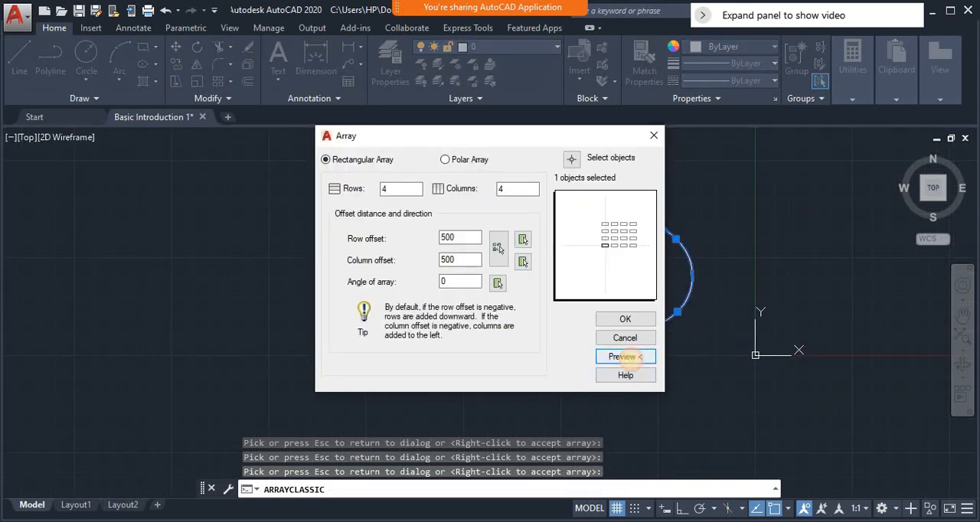
click(625, 357)
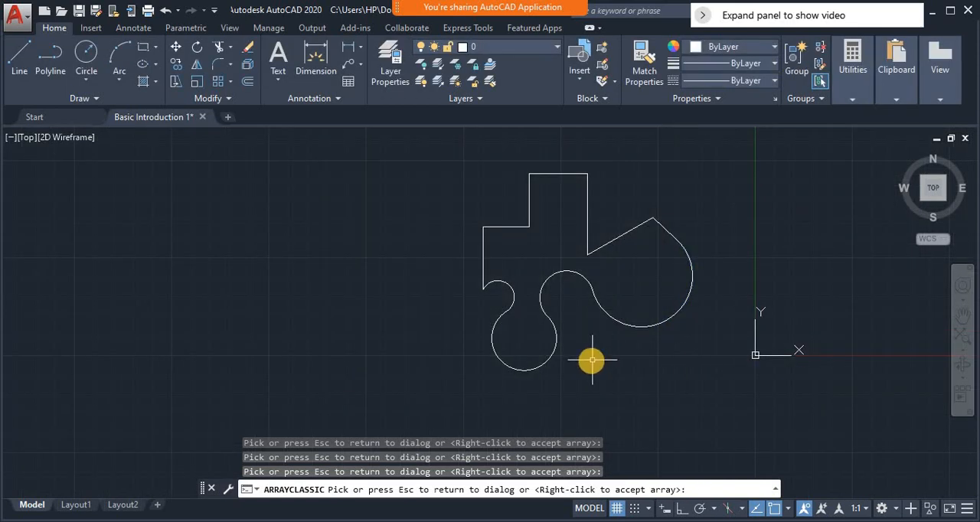
click(591, 363)
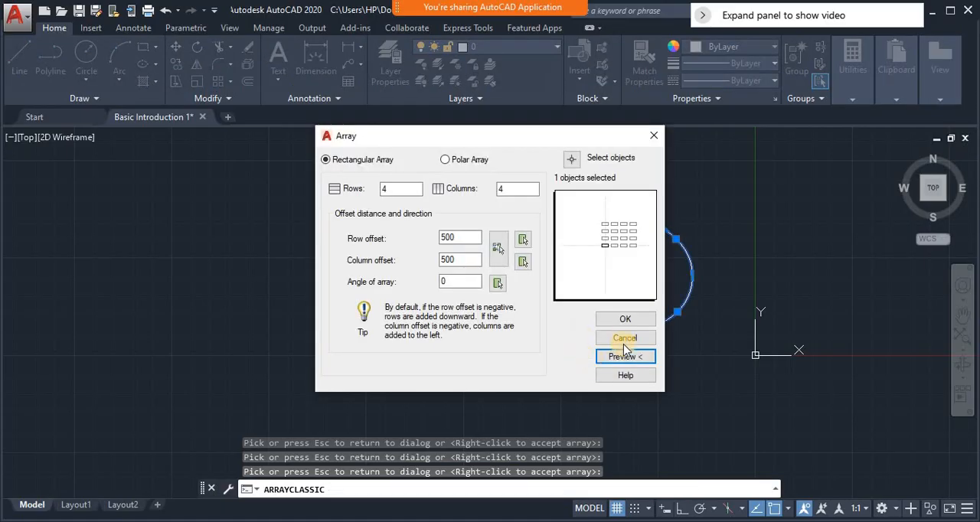
Preview the full extent of the rectangular array once more and return to its row and column count settings
click(626, 358)
scroll(792, 369, down, 8)
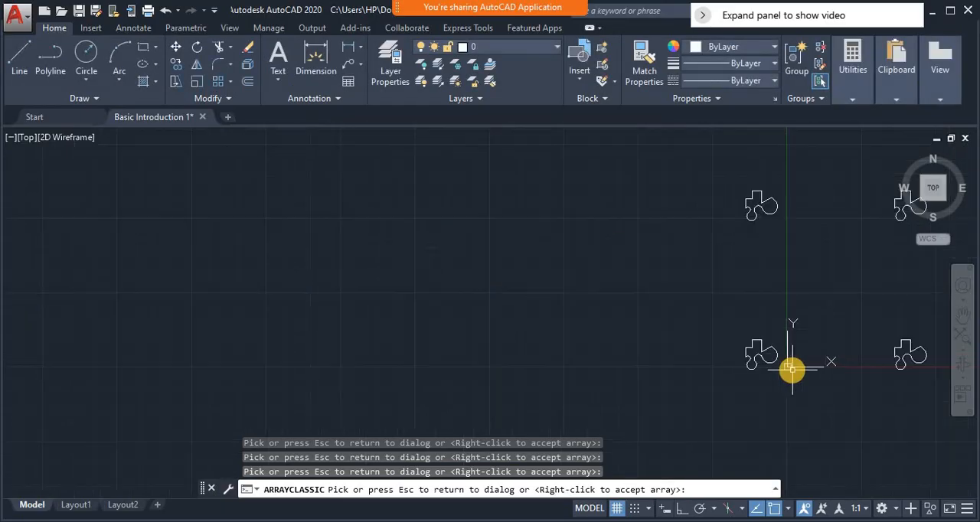
scroll(791, 369, down, 4)
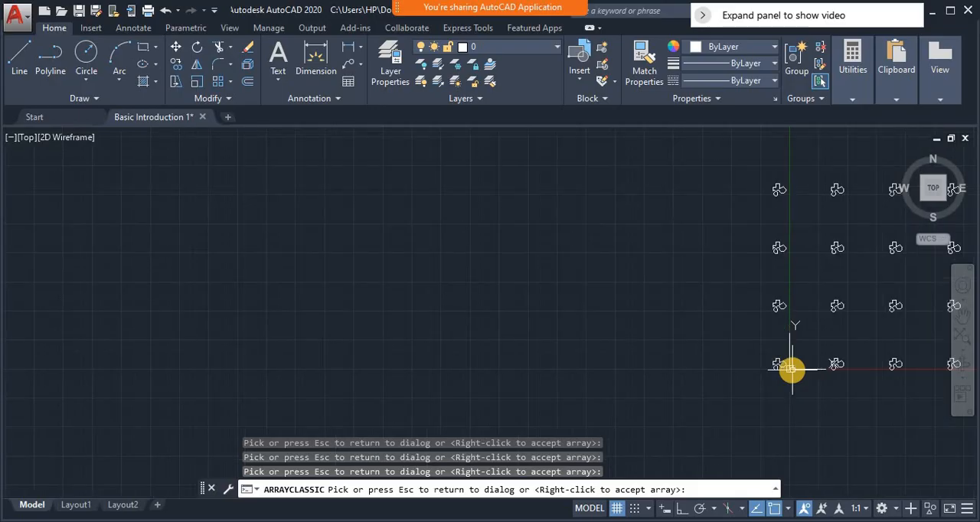
scroll(792, 369, down, 3)
key(Escape)
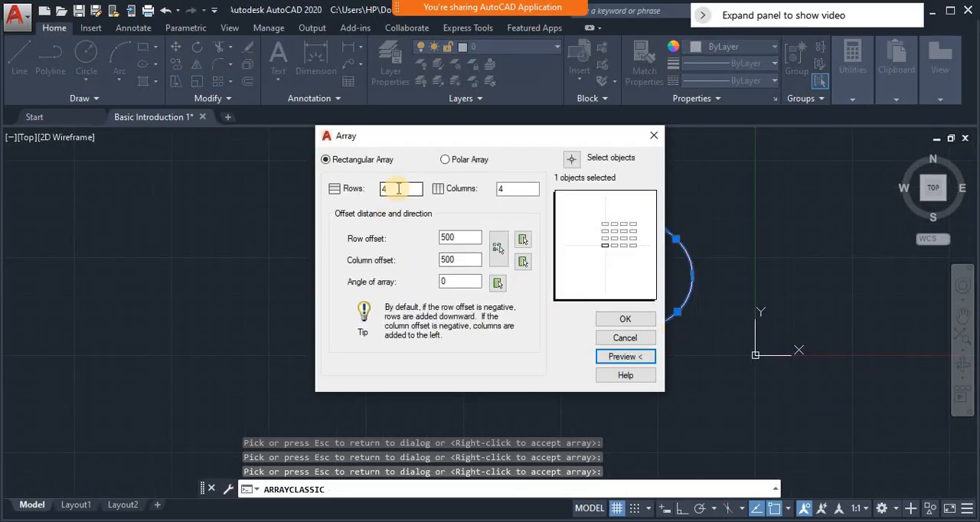
click(398, 188)
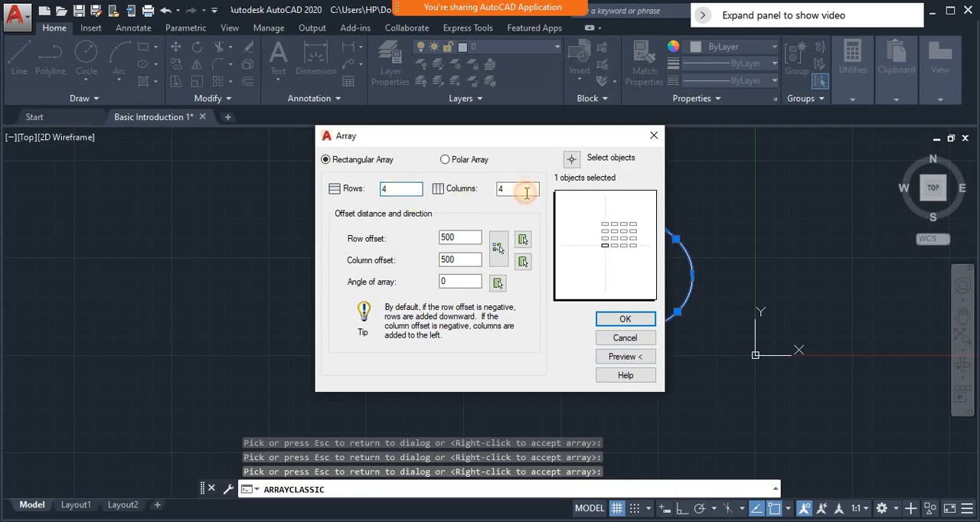
click(527, 192)
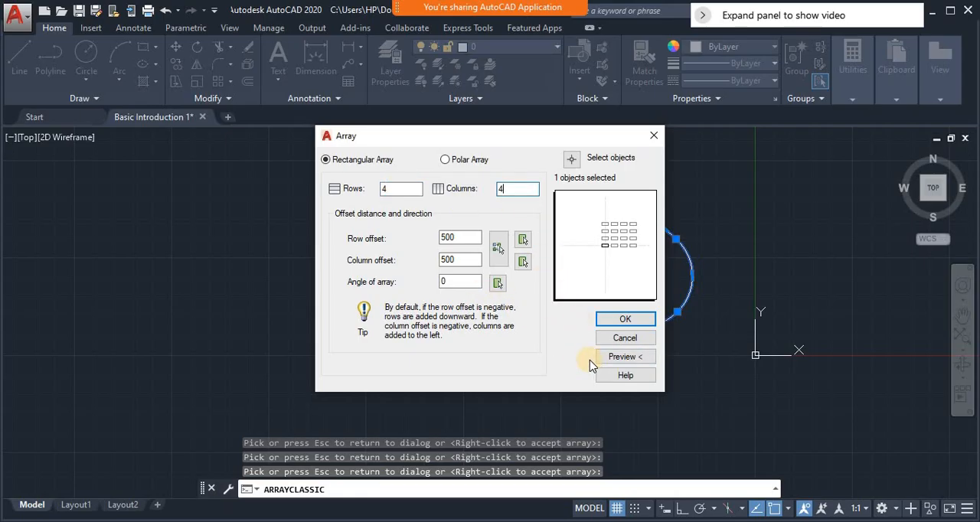
Switch the array type back to polar, preview the ring of 100 items over 360 degrees and accept it
click(445, 159)
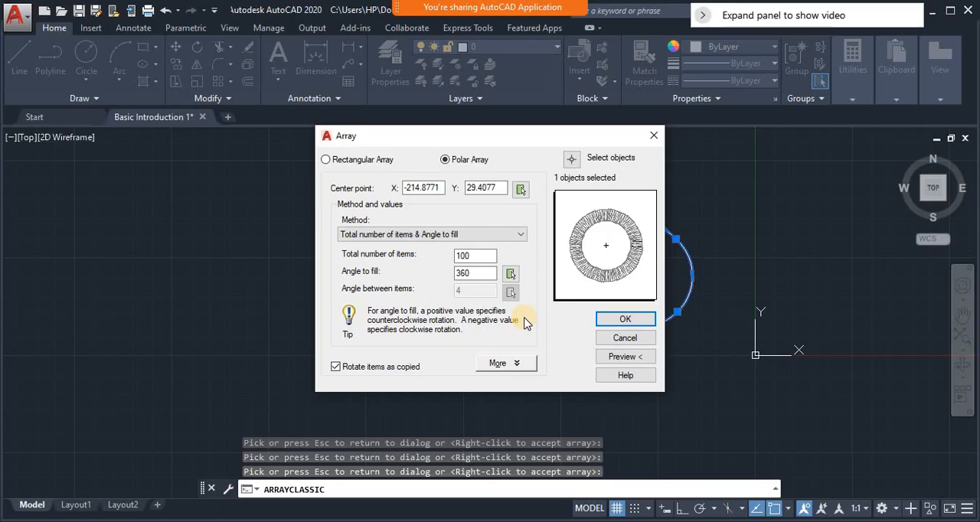
click(624, 357)
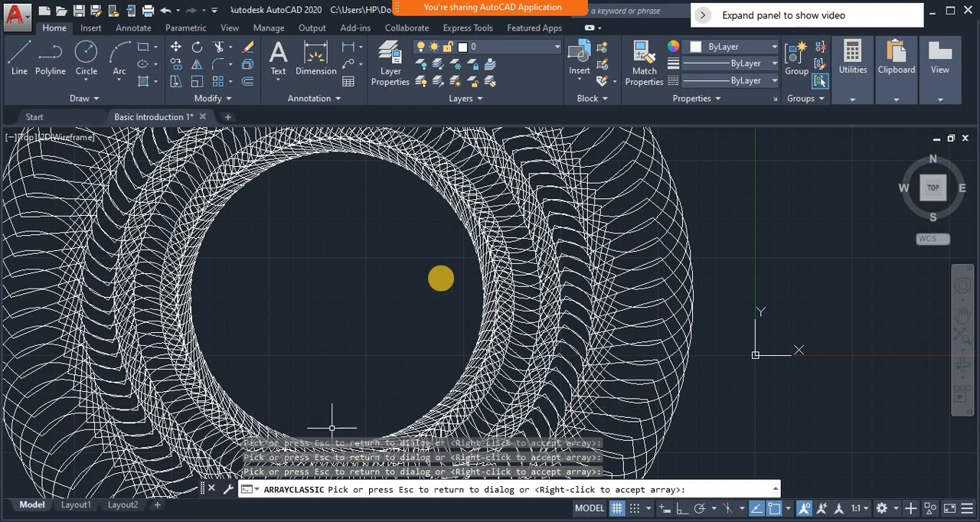
right_click(441, 278)
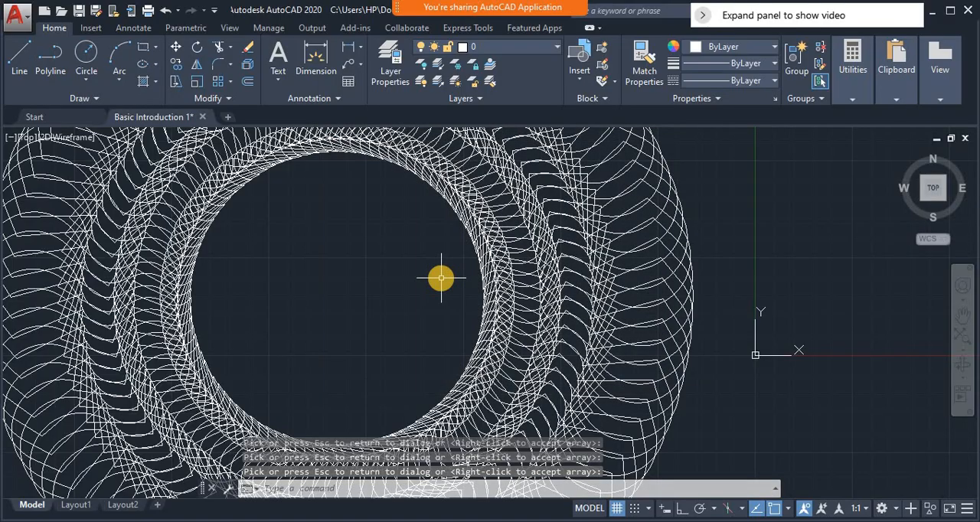